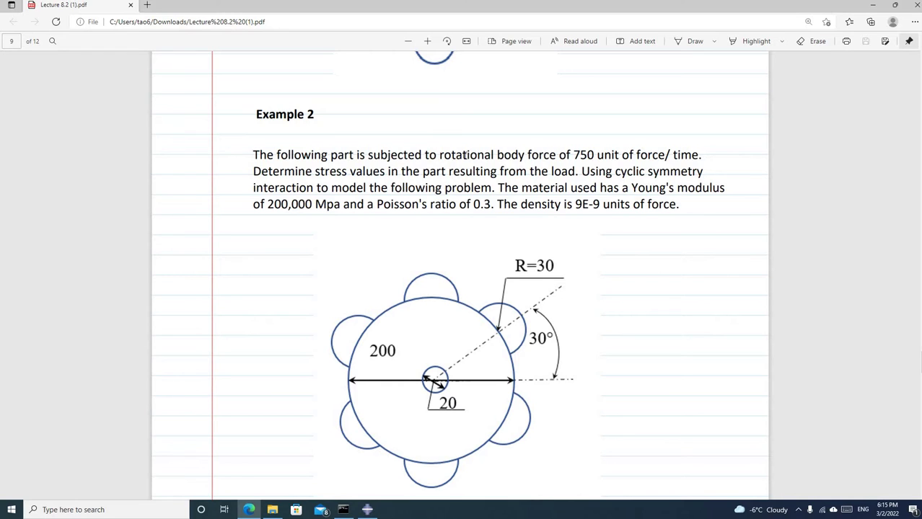
# Mark a 60° sector on the Example 2 disc with a pen line and arc, and write 360/60 = 6 beside the figure
pyautogui.moveTo(438, 155); pyautogui.dragTo(554, 157)
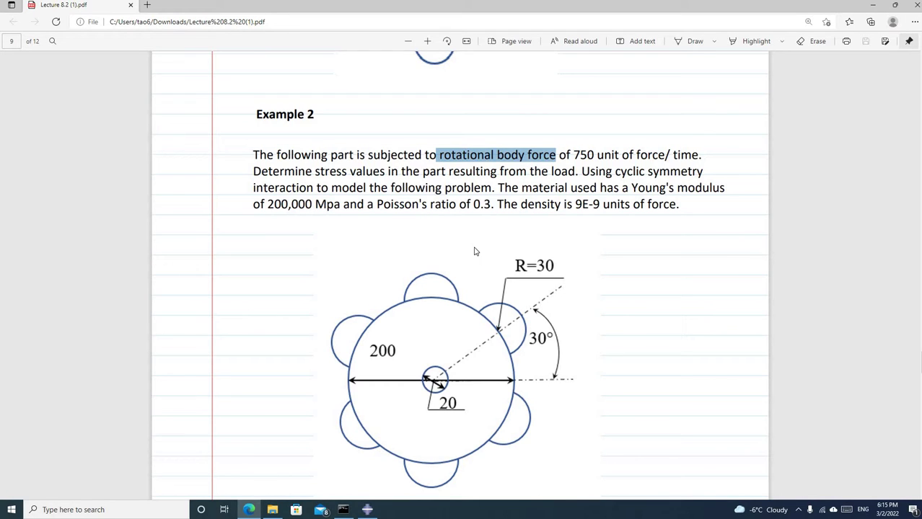
pyautogui.scroll(-1, 475, 251)
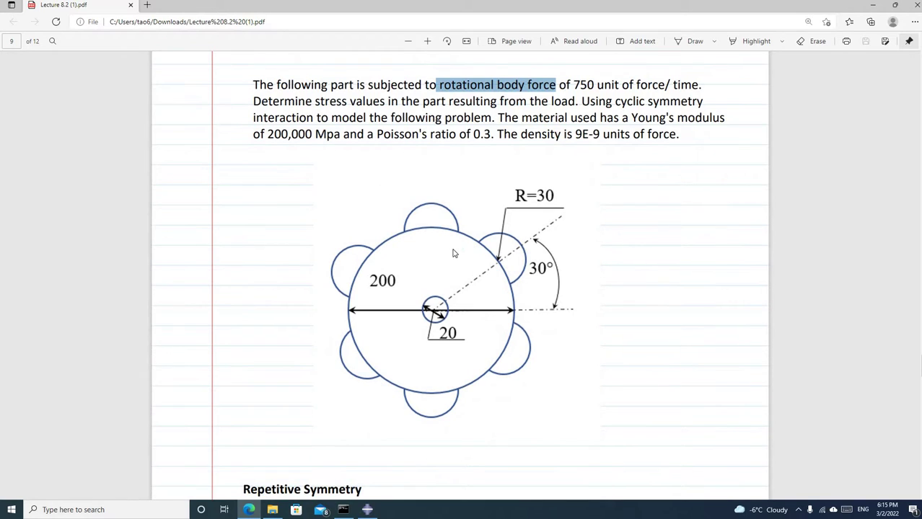
pyautogui.click(678, 41)
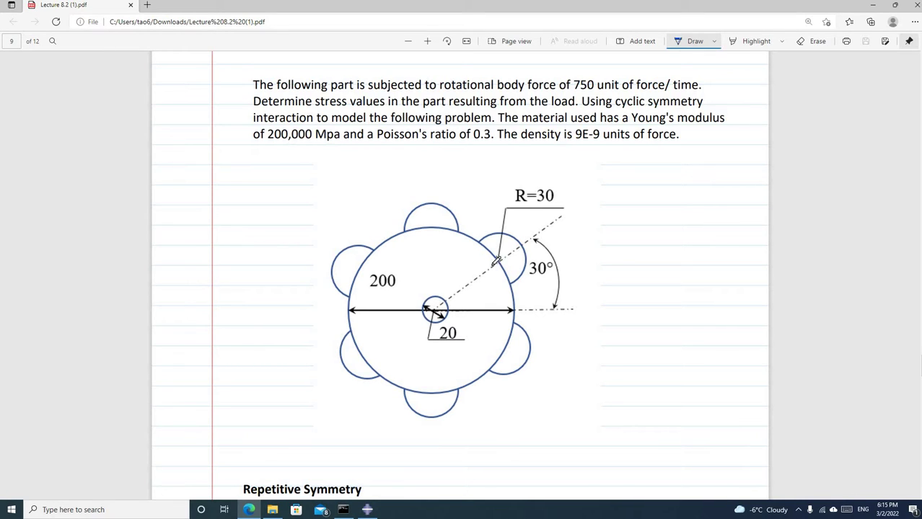
pyautogui.moveTo(435, 308); pyautogui.dragTo(491, 213)
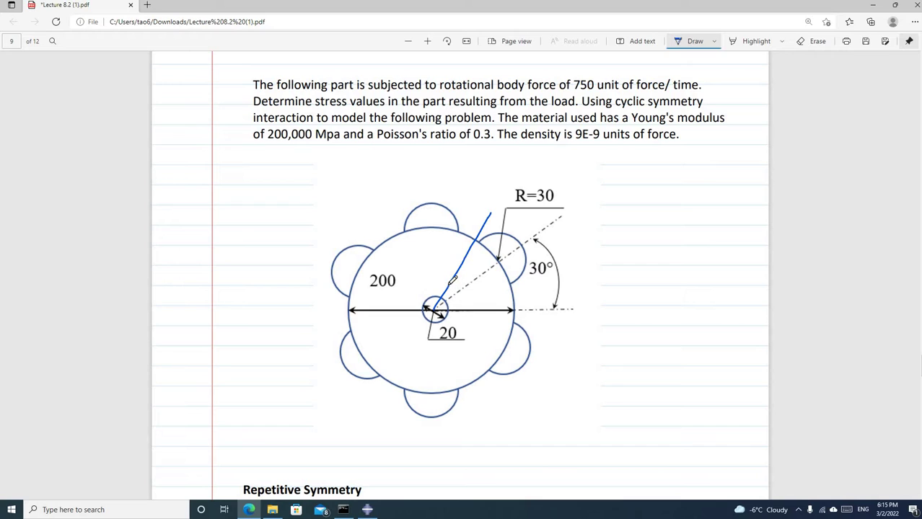
pyautogui.moveTo(450, 287)
pyautogui.mouseDown()
pyautogui.moveTo(462, 291)
pyautogui.moveTo(463, 307)
pyautogui.moveTo(493, 291)
pyautogui.mouseUp()
pyautogui.moveTo(604, 272)
pyautogui.mouseDown()
pyautogui.moveTo(602, 288)
pyautogui.moveTo(625, 277)
pyautogui.moveTo(636, 296)
pyautogui.mouseUp()
pyautogui.moveTo(619, 304)
pyautogui.mouseDown()
pyautogui.moveTo(610, 315)
pyautogui.moveTo(659, 291)
pyautogui.moveTo(660, 300)
pyautogui.moveTo(672, 296)
pyautogui.mouseUp()
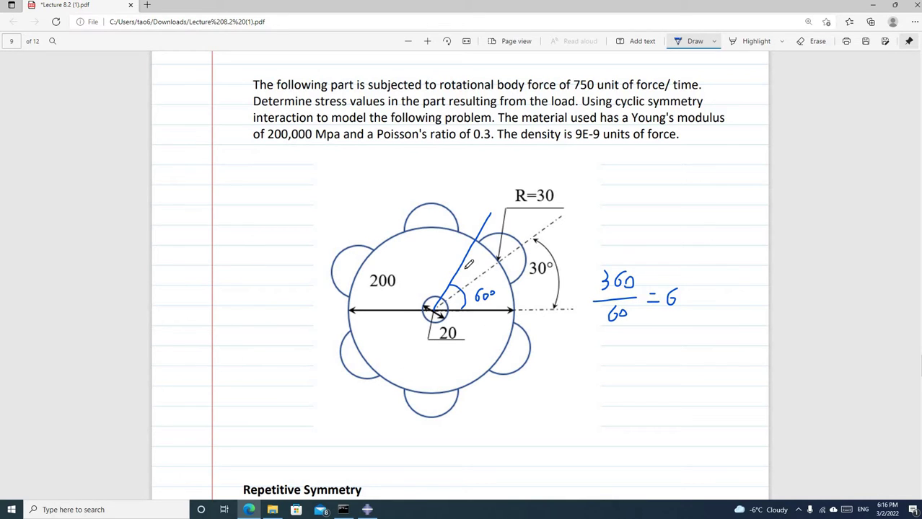
# Shade the 60° sector of the disc with a few pen arcs and erase those arcs
pyautogui.moveTo(473, 294); pyautogui.dragTo(465, 267)
pyautogui.moveTo(495, 303); pyautogui.dragTo(490, 257)
pyautogui.moveTo(508, 300); pyautogui.dragTo(500, 254)
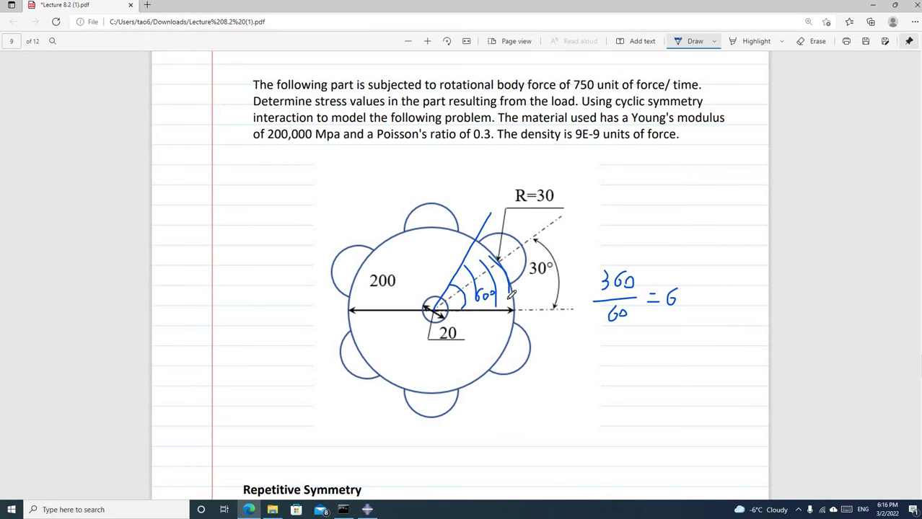
pyautogui.click(802, 43)
pyautogui.moveTo(479, 270)
pyautogui.mouseDown()
pyautogui.moveTo(502, 278)
pyautogui.moveTo(470, 299)
pyautogui.mouseUp()
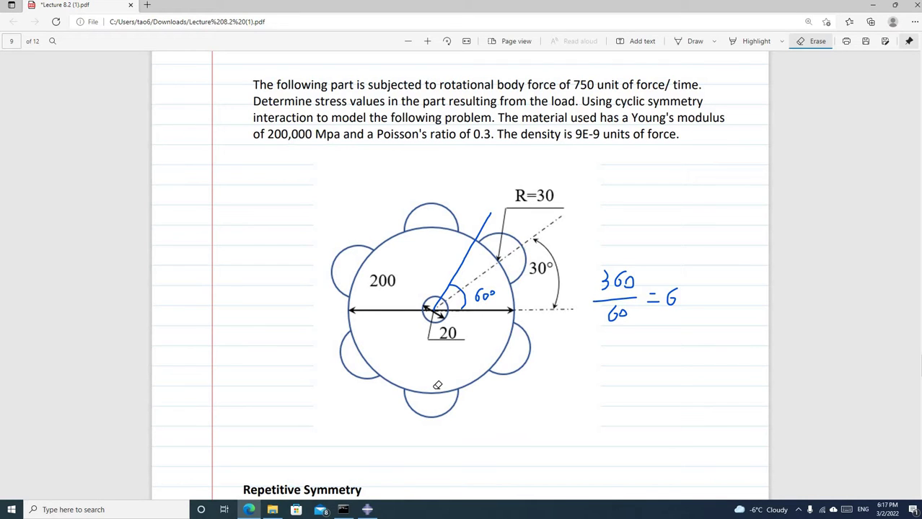
# Switch to Abaqus/CAE and create a 3D deformable solid extrusion part with an approximate size of 400
pyautogui.click(368, 509)
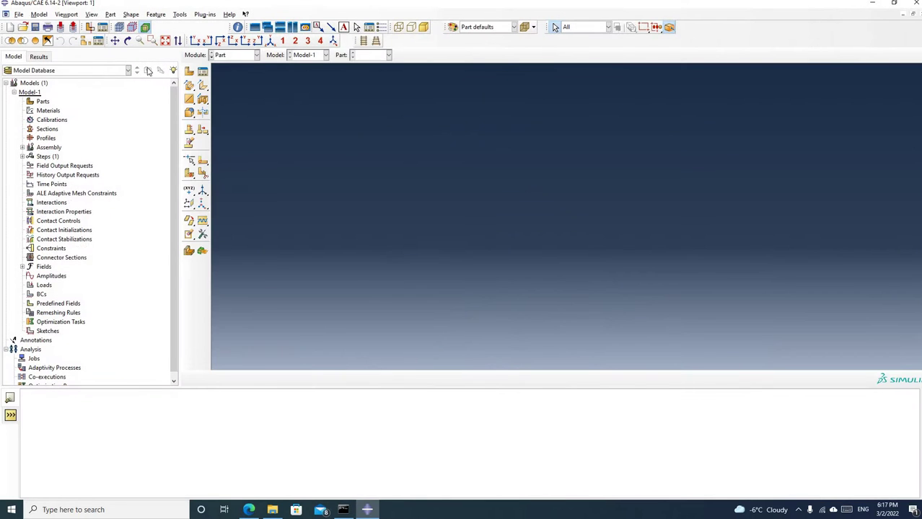
pyautogui.click(189, 73)
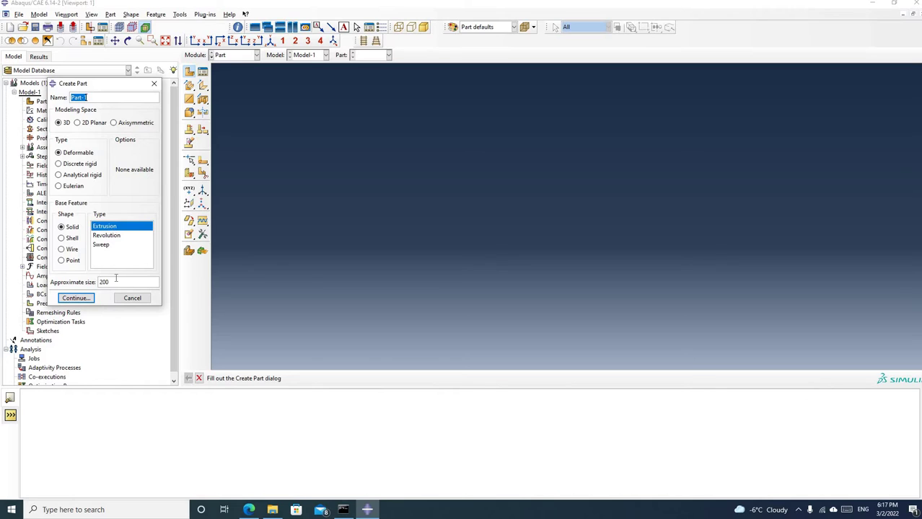
pyautogui.click(85, 282)
pyautogui.write('400')
pyautogui.click(75, 298)
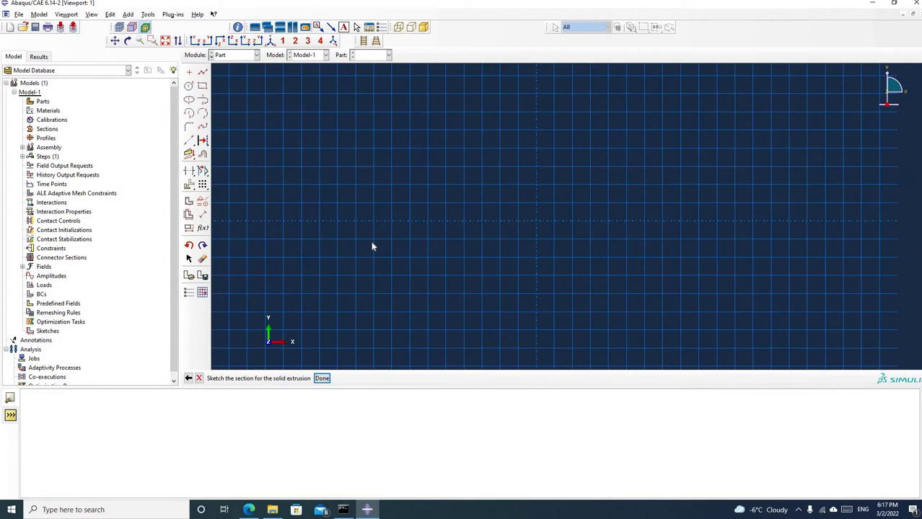
# Check the disc diameter in the PDF figure and sketch a circle of radius about 100 centred on the origin
pyautogui.click(250, 512)
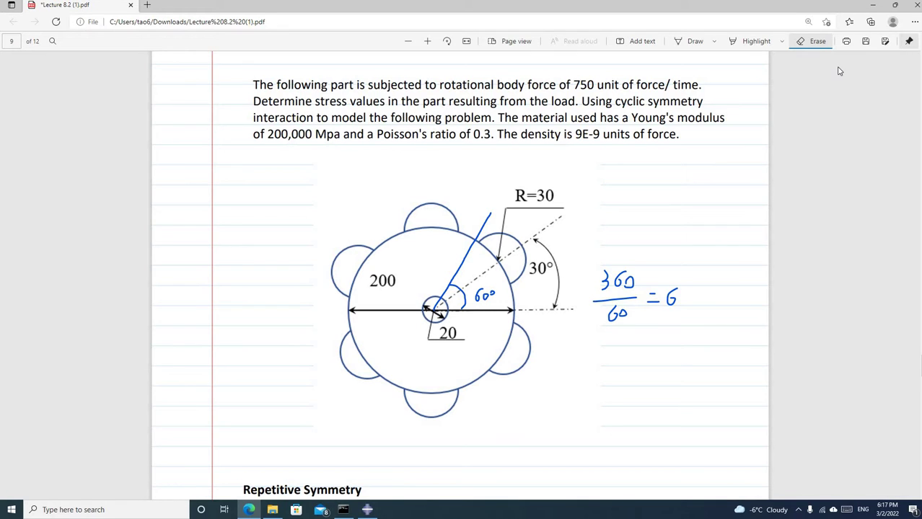
pyautogui.click(873, 6)
pyautogui.click(188, 85)
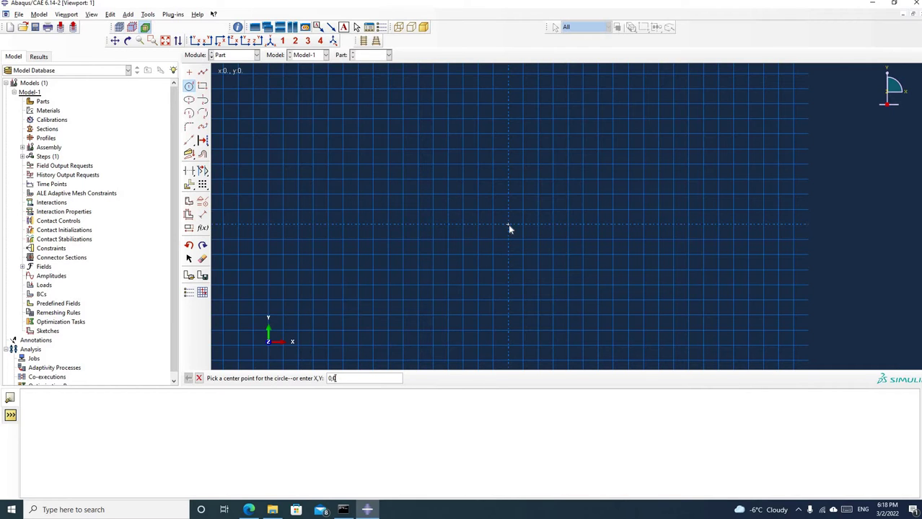
pyautogui.click(507, 224)
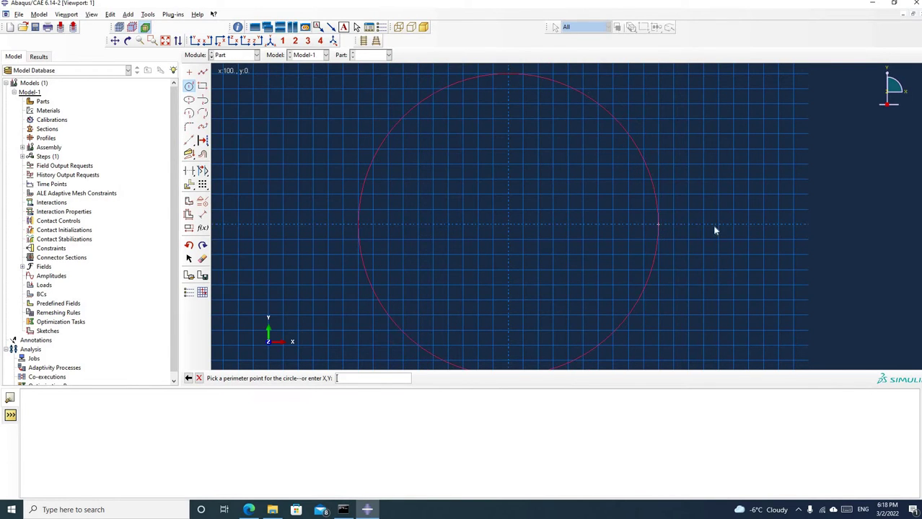
pyautogui.click(653, 228)
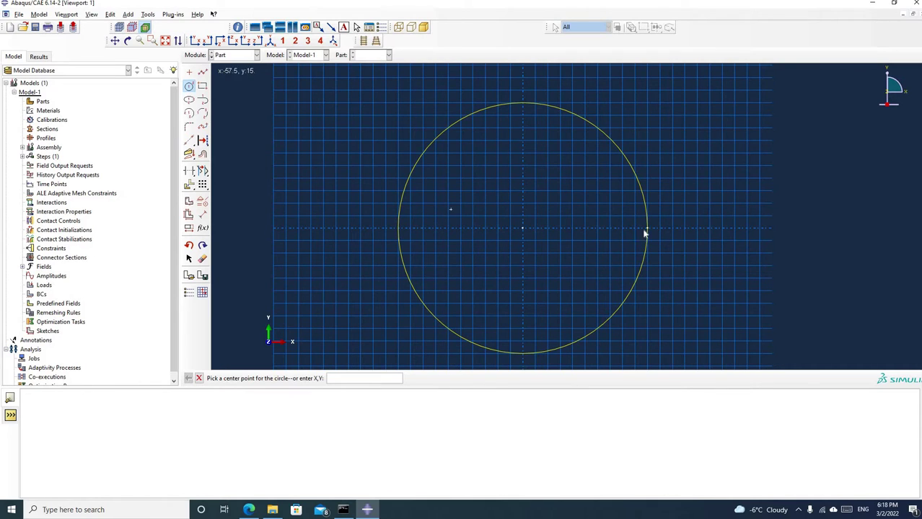
# Dimension the circle's radius as 100
pyautogui.click(204, 215)
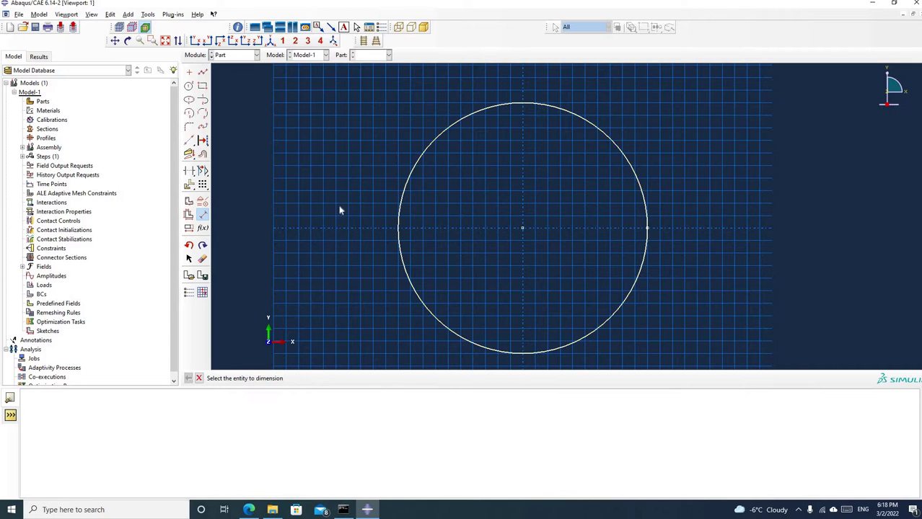
pyautogui.click(635, 173)
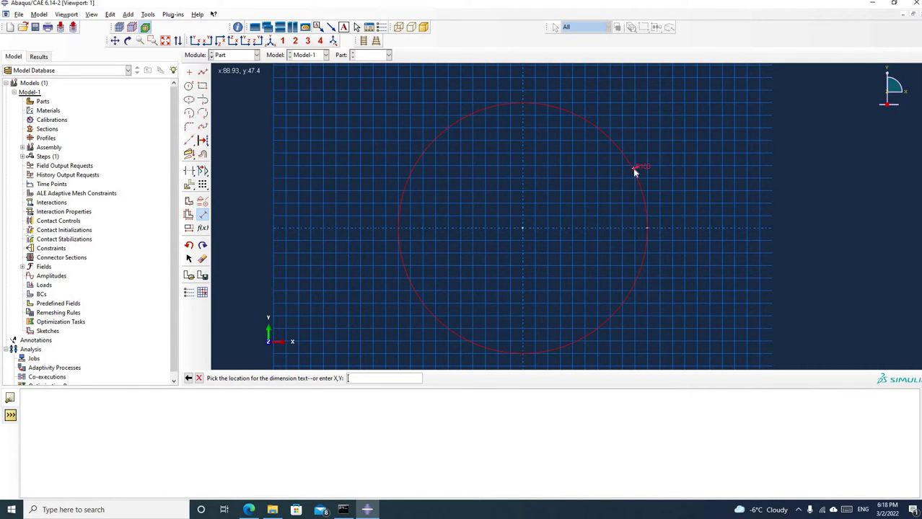
pyautogui.click(706, 269)
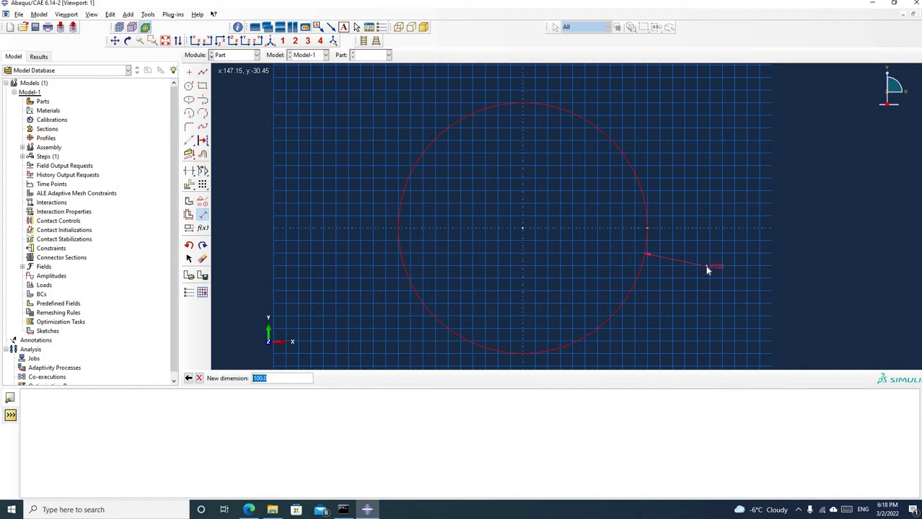
pyautogui.write('1')
pyautogui.press('Return')
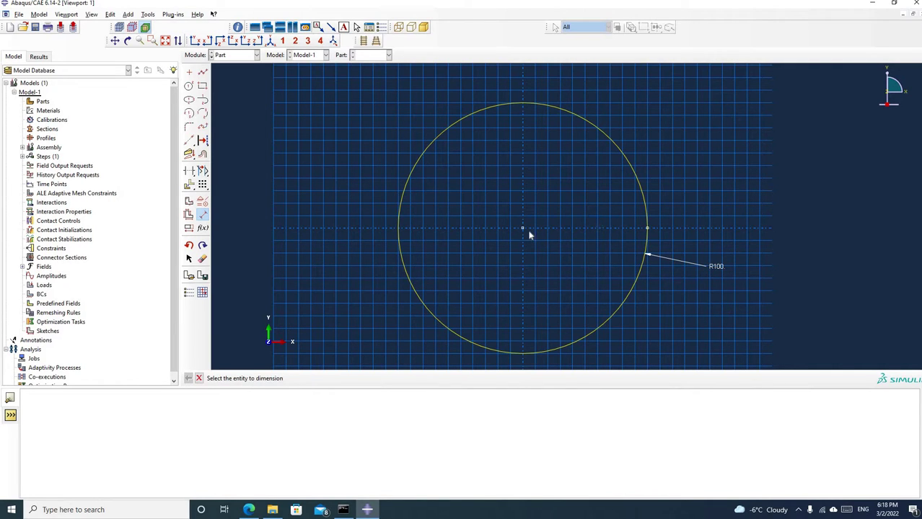
# Sketch a concentric inner circle of radius about 25 centred on the origin
pyautogui.click(188, 86)
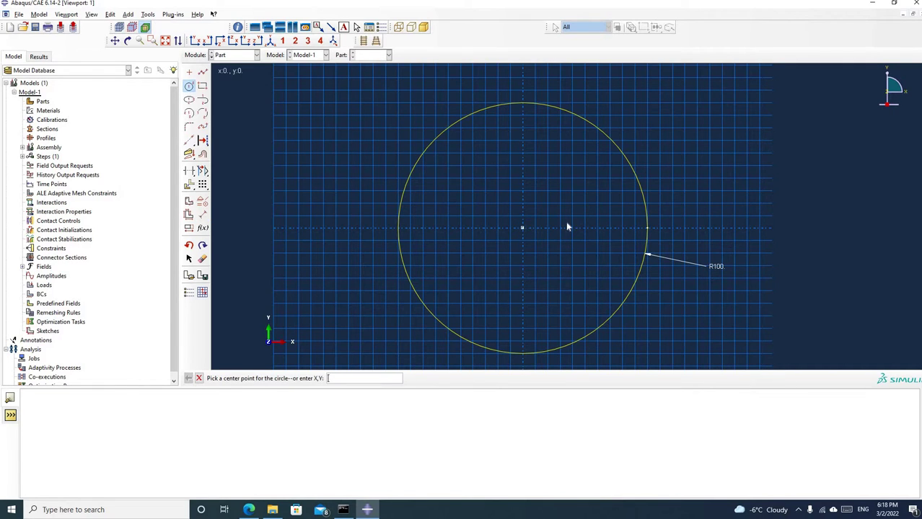
pyautogui.click(522, 227)
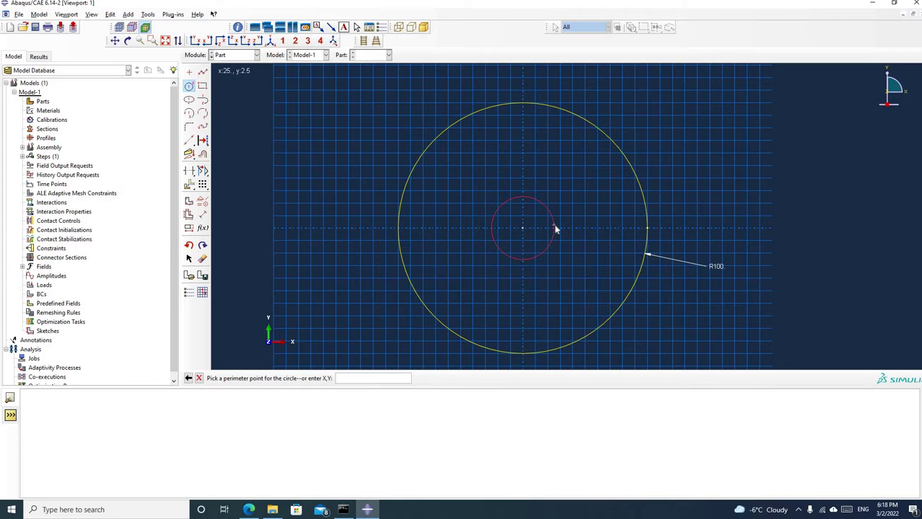
pyautogui.click(555, 229)
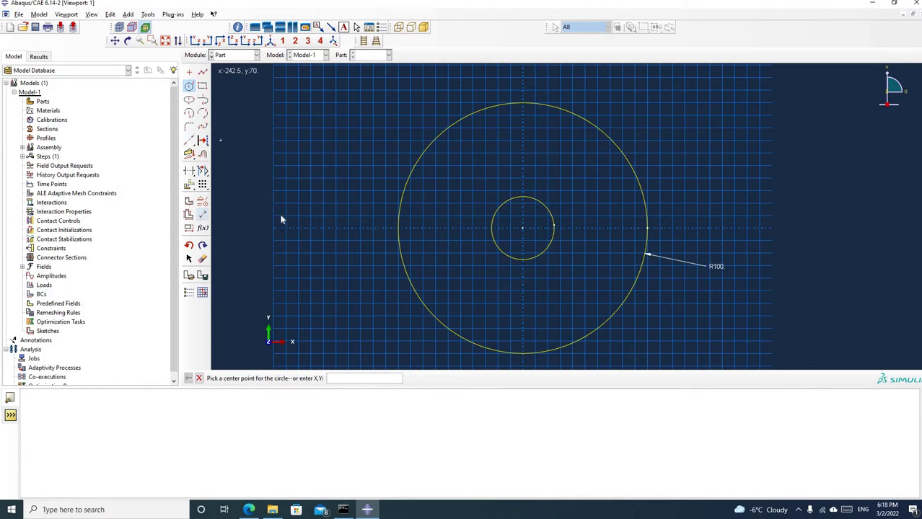
# Dimension the inner circle, checking the hole diameter in the PDF figure, and set its radius to 10
pyautogui.click(203, 214)
pyautogui.click(546, 210)
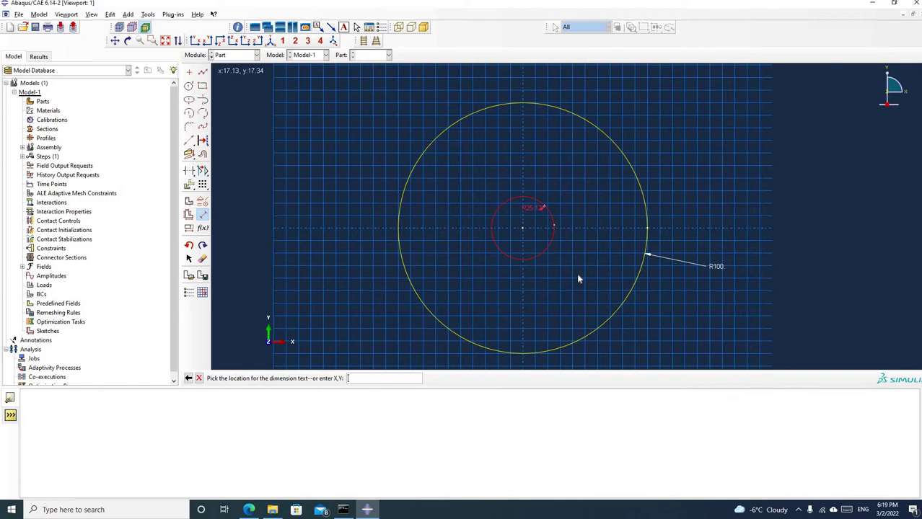
pyautogui.click(578, 279)
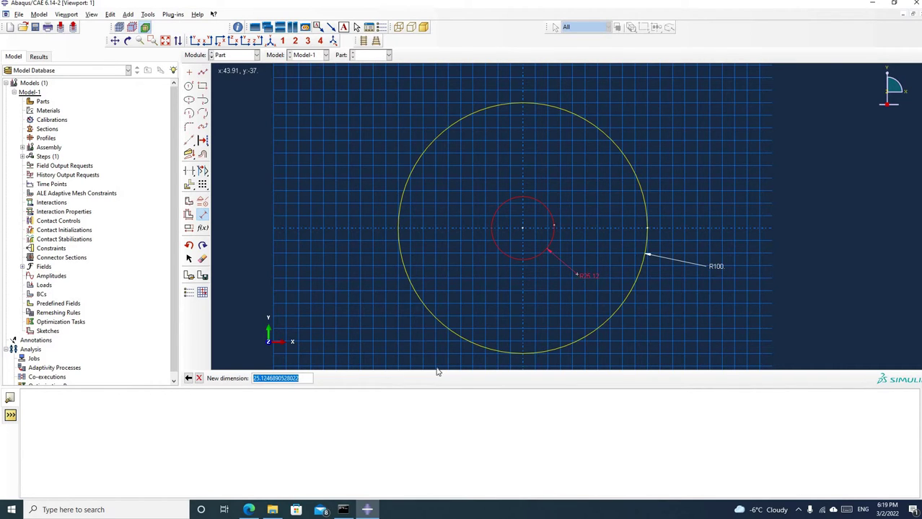
pyautogui.click(249, 509)
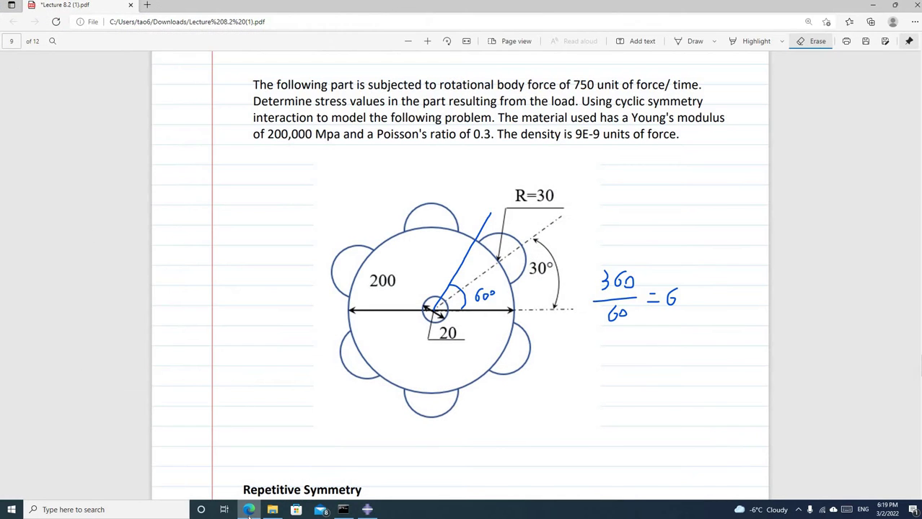
pyautogui.click(249, 509)
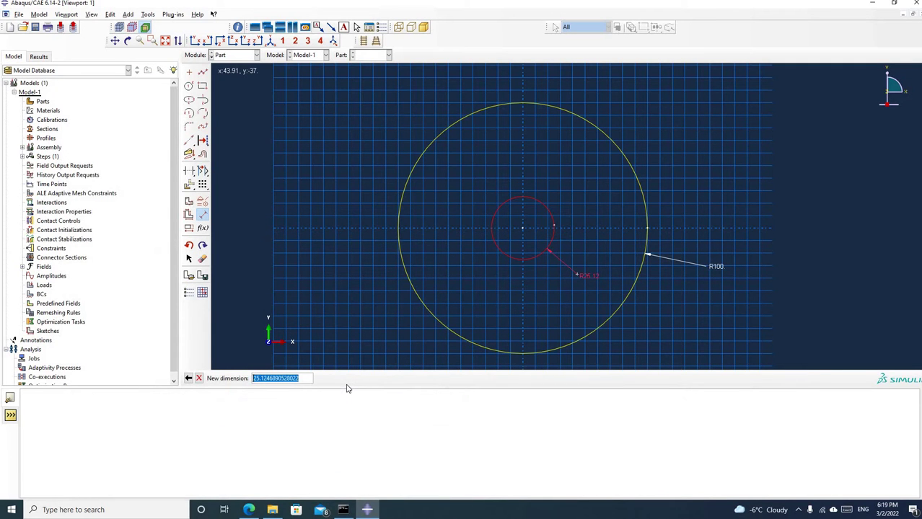
pyautogui.write('10')
pyautogui.press('Return')
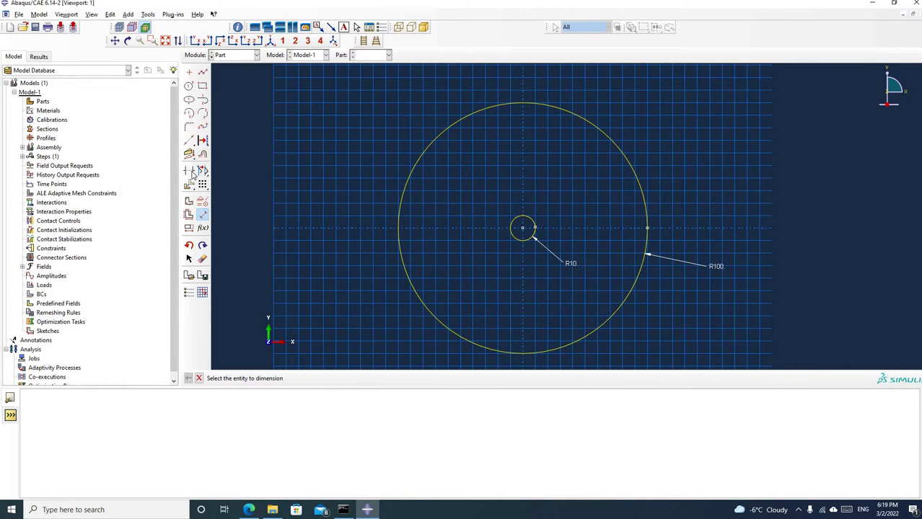
# Check the sector lines in the PDF figure and sketch a horizontal line from the origin to the outer circle
pyautogui.click(249, 510)
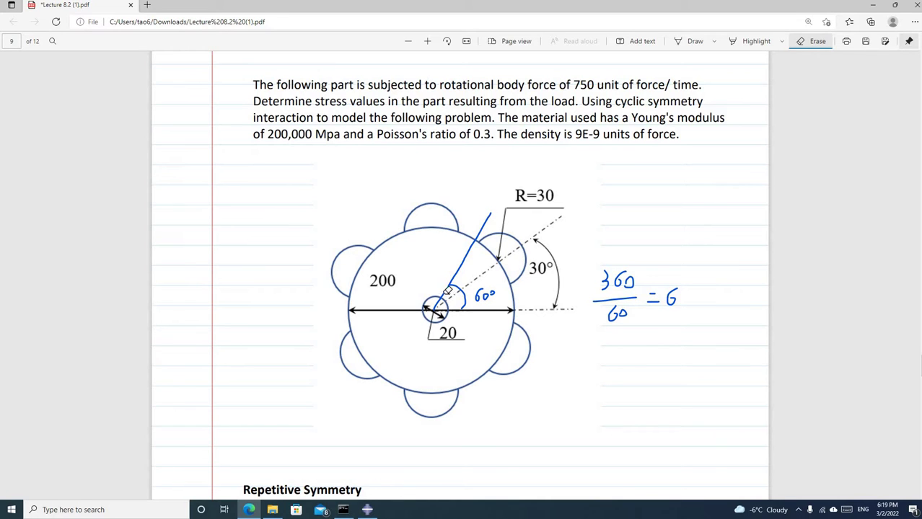
pyautogui.click(872, 5)
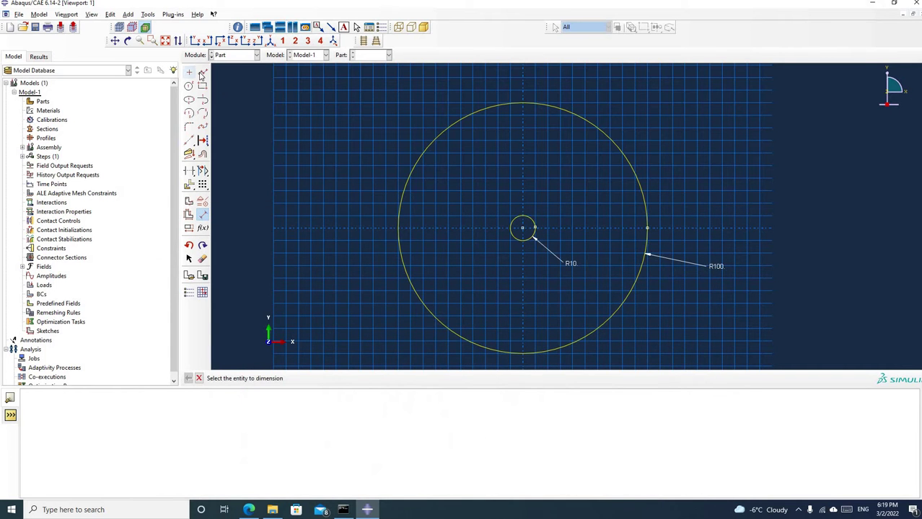
pyautogui.click(202, 73)
pyautogui.click(523, 229)
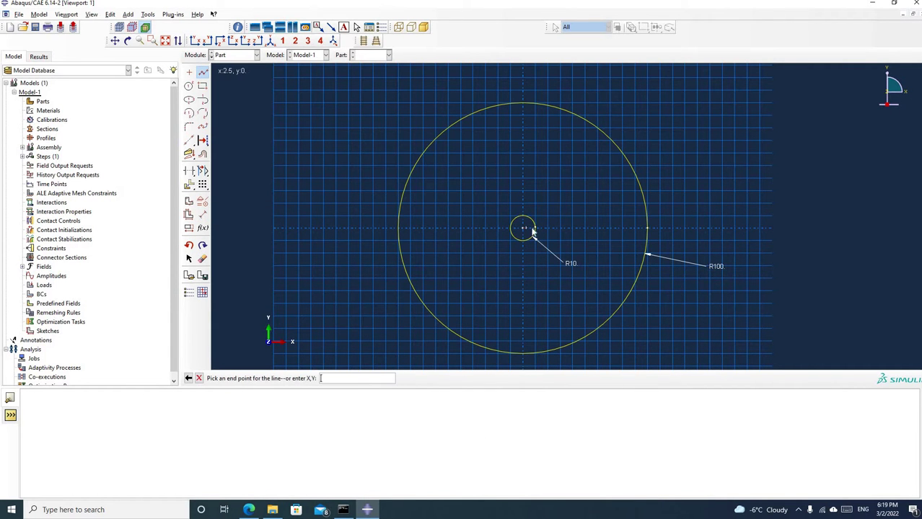
pyautogui.click(645, 228)
pyautogui.middleClick(659, 230)
# Sketch two inclined lines from the origin to the outer circle above the horizontal line, one steeper than the other
pyautogui.click(523, 229)
pyautogui.click(629, 166)
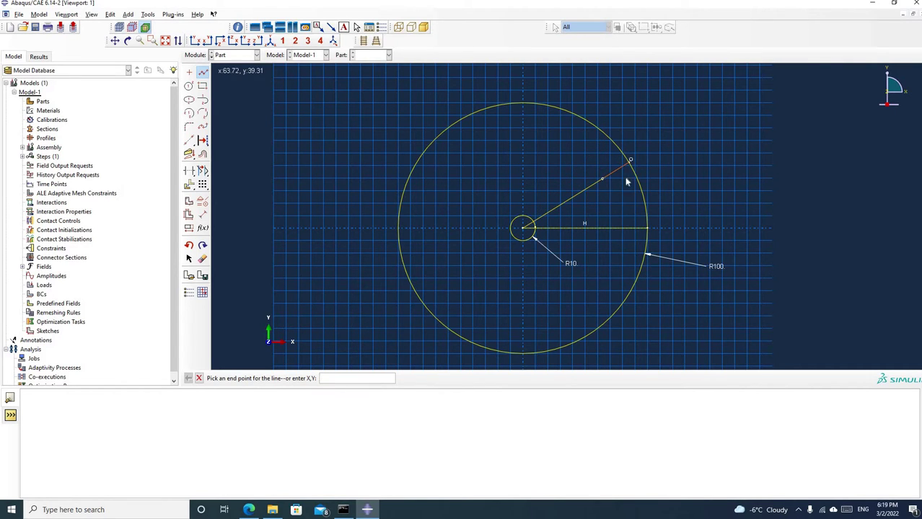
pyautogui.middleClick(654, 163)
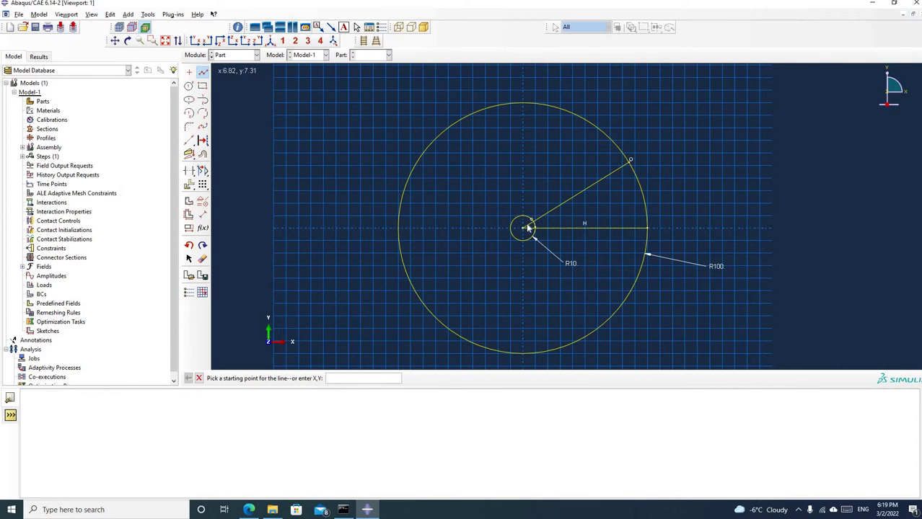
pyautogui.click(524, 227)
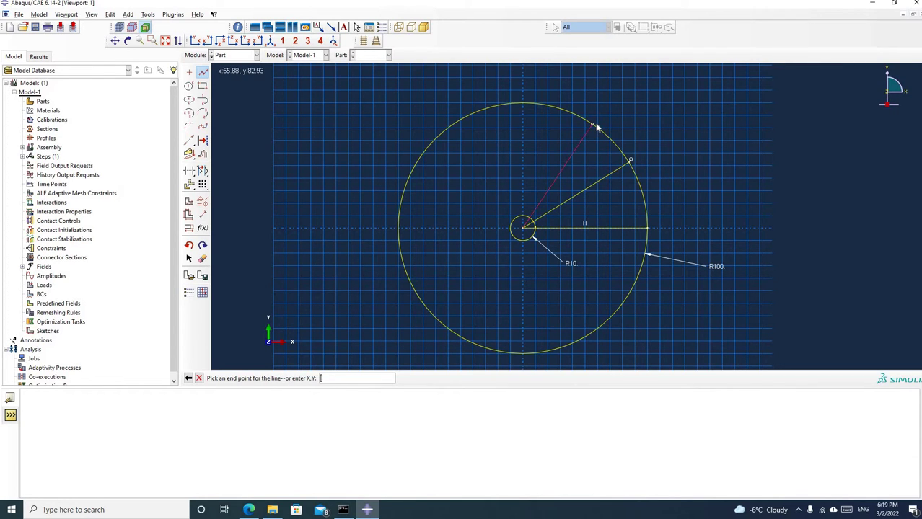
pyautogui.click(595, 125)
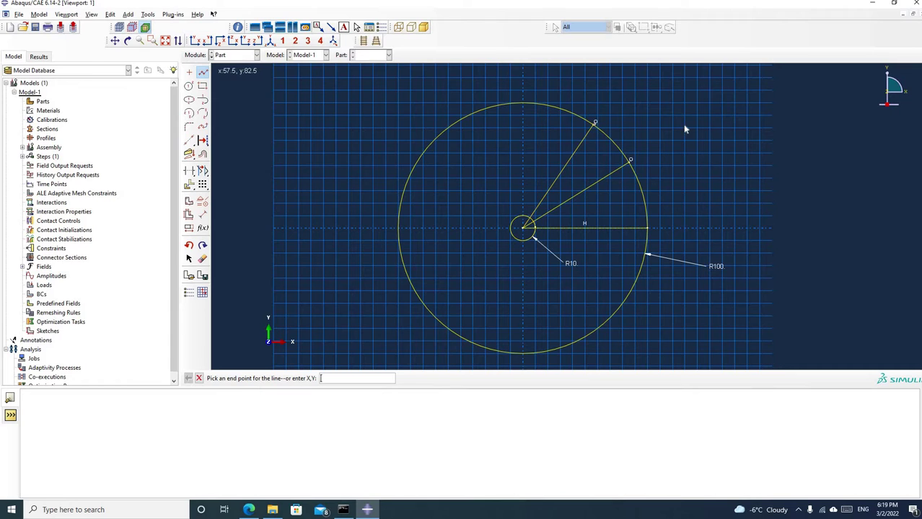
pyautogui.middleClick(683, 124)
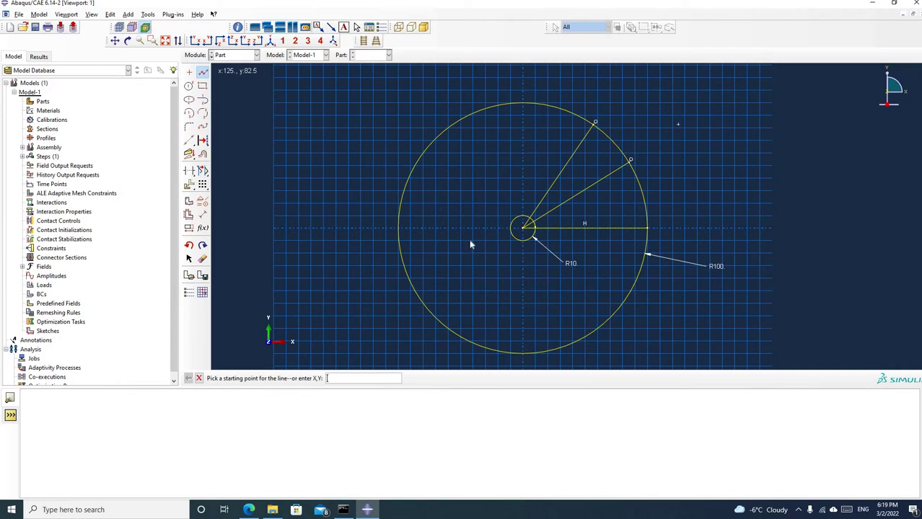
# Dimension the angle between the lower inclined line and the horizontal line and set it to 30°
pyautogui.click(203, 215)
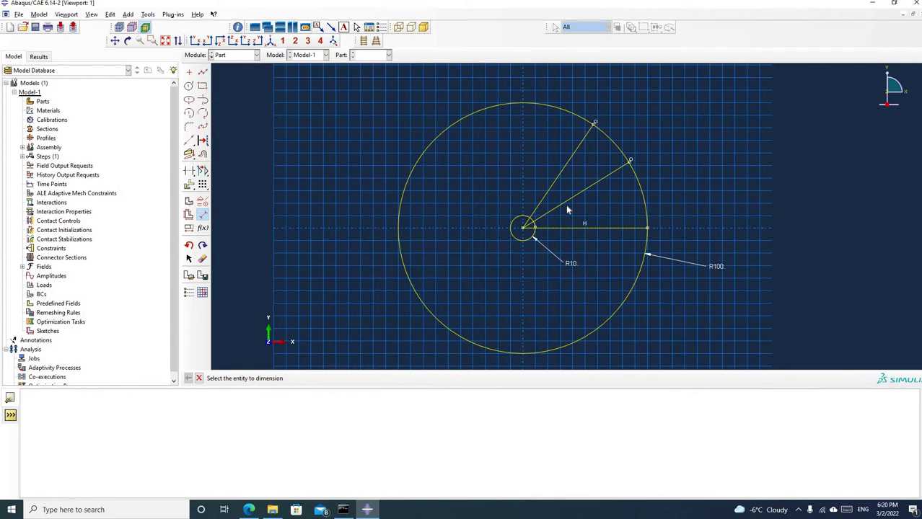
pyautogui.click(585, 201)
pyautogui.click(617, 228)
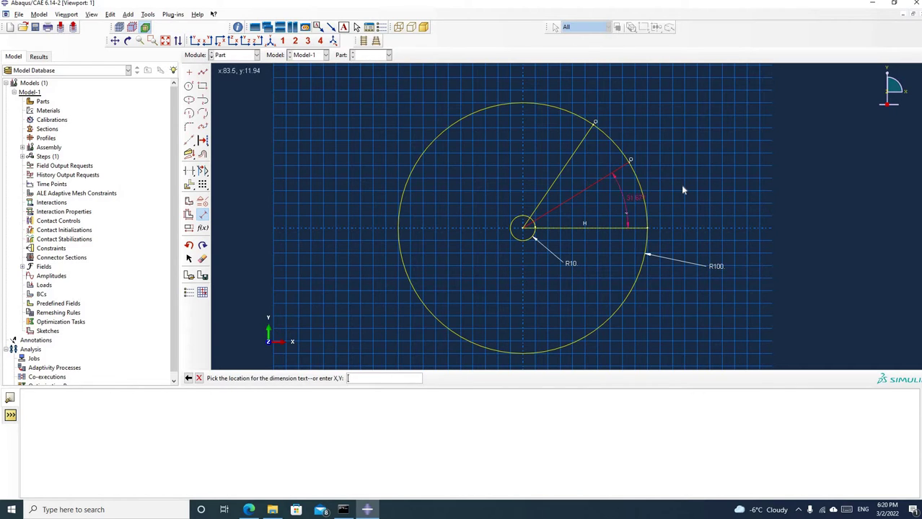
pyautogui.click(683, 189)
pyautogui.write('30')
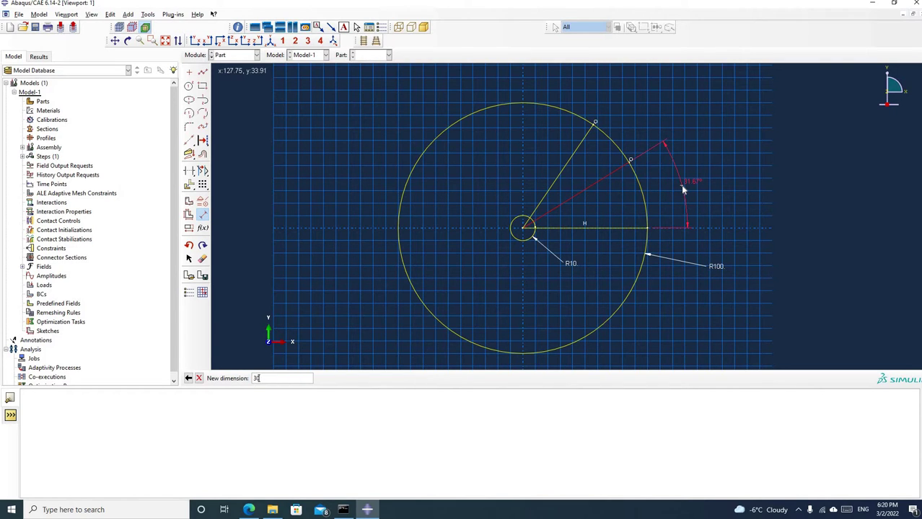
pyautogui.press('Return')
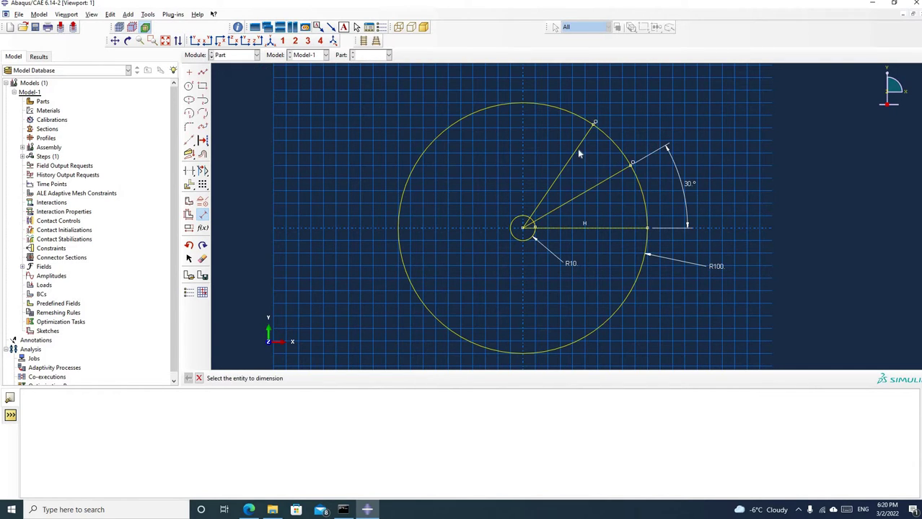
# Dimension the angle between the steeper inclined line and the horizontal line and set it to 60°
pyautogui.click(577, 148)
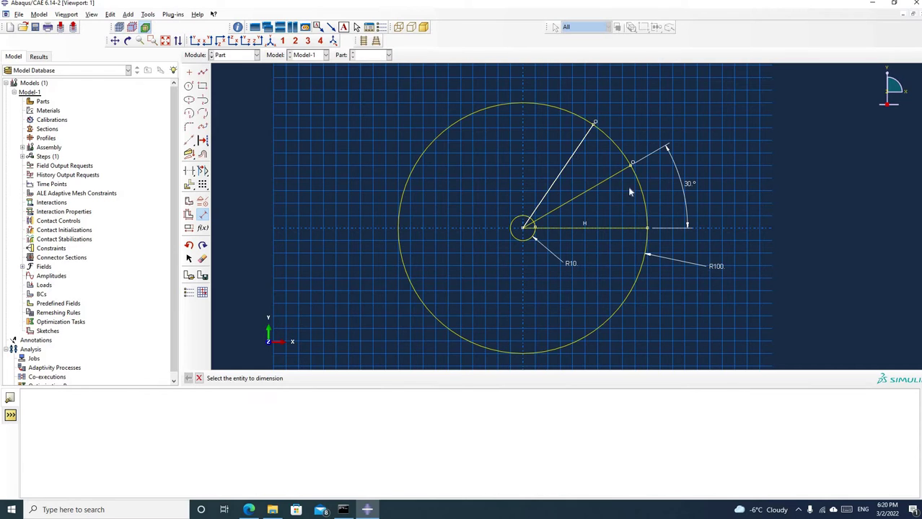
pyautogui.click(628, 228)
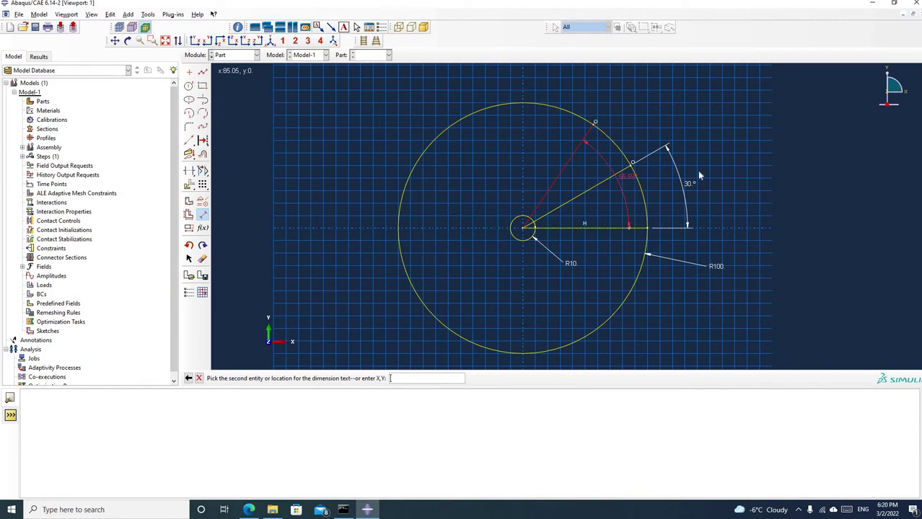
pyautogui.click(711, 169)
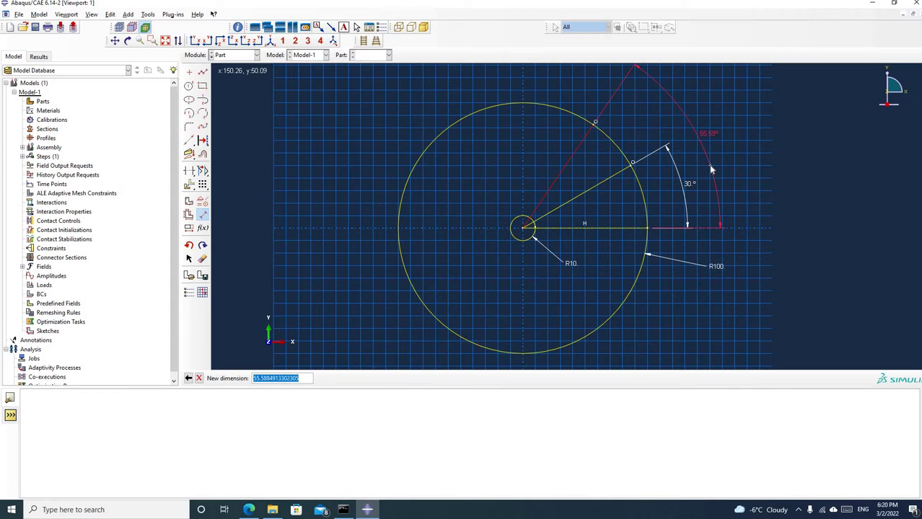
pyautogui.write('60')
pyautogui.press('Return')
pyautogui.scroll(-1, 705, 171)
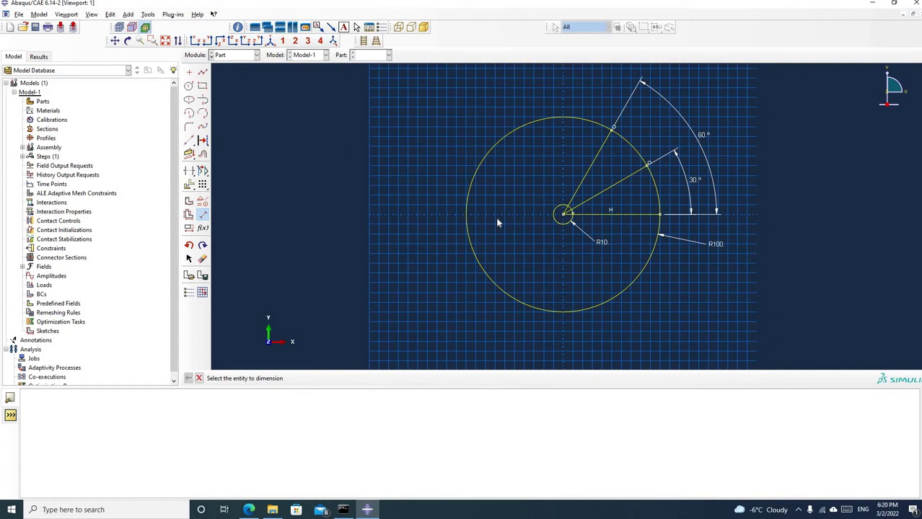
# Sketch a circle of radius about 16.7 centred where the 30° line meets the outer circle
pyautogui.click(188, 86)
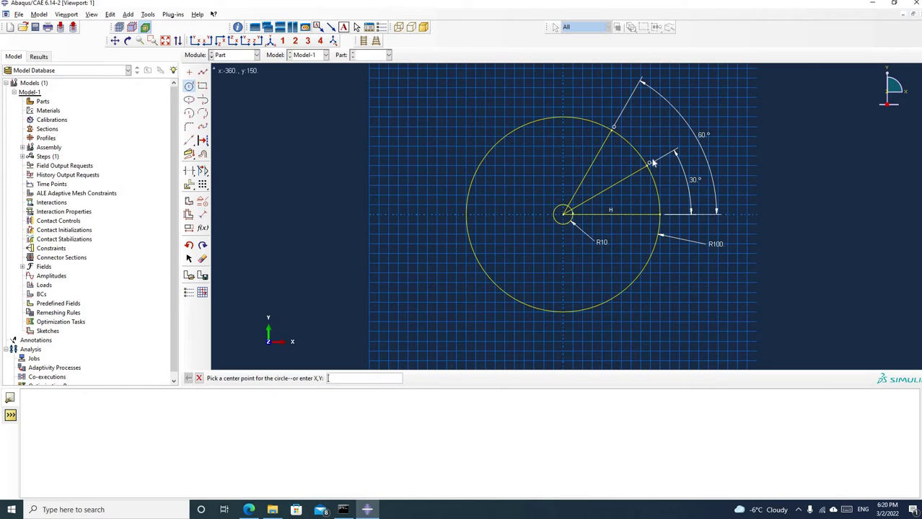
pyautogui.click(649, 165)
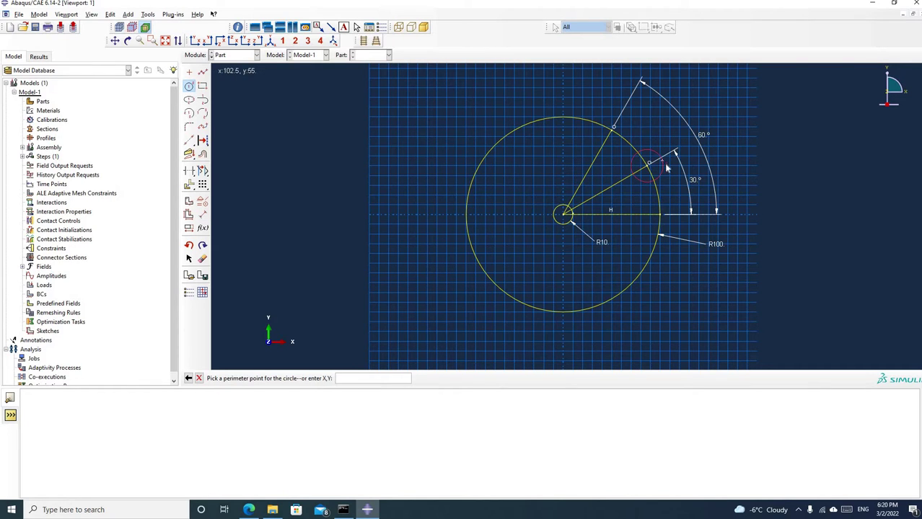
pyautogui.click(664, 168)
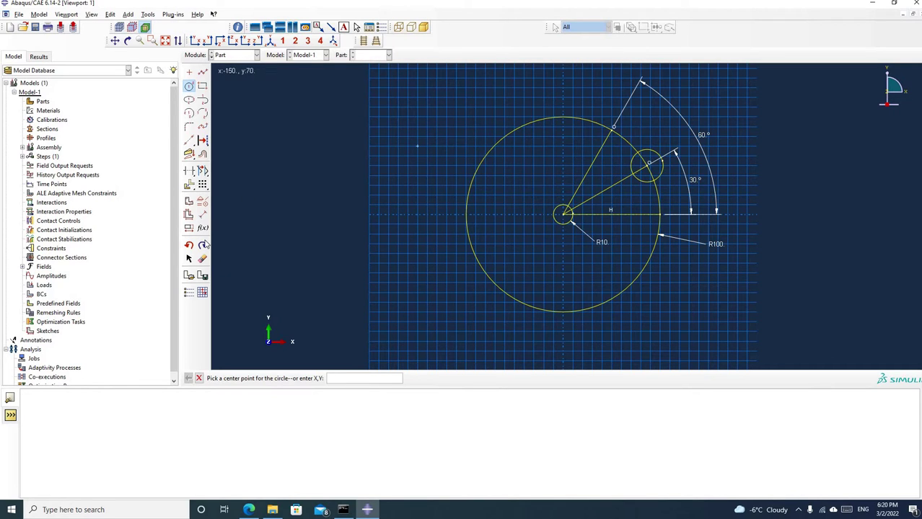
# Dimension the circle at the end of the 30° line, checking the lobe radius in the PDF figure, and set its radius to 30
pyautogui.click(202, 214)
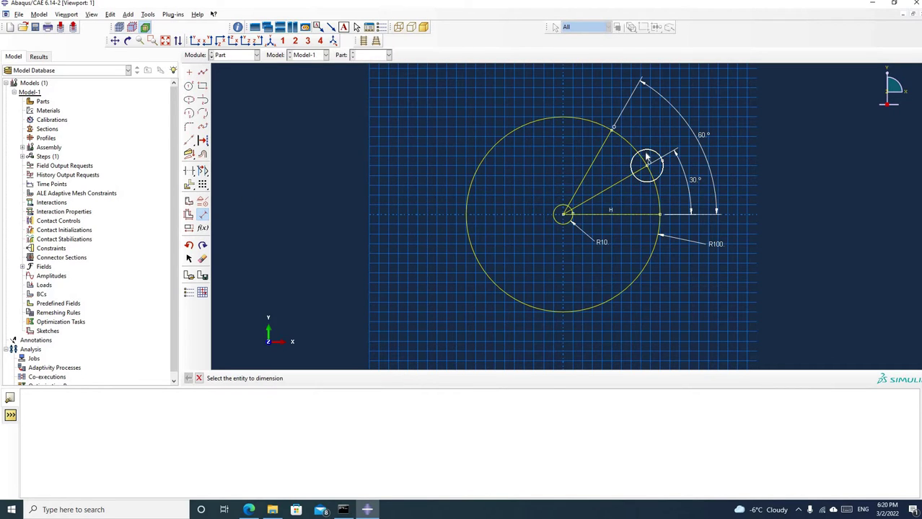
pyautogui.click(649, 151)
pyautogui.click(656, 136)
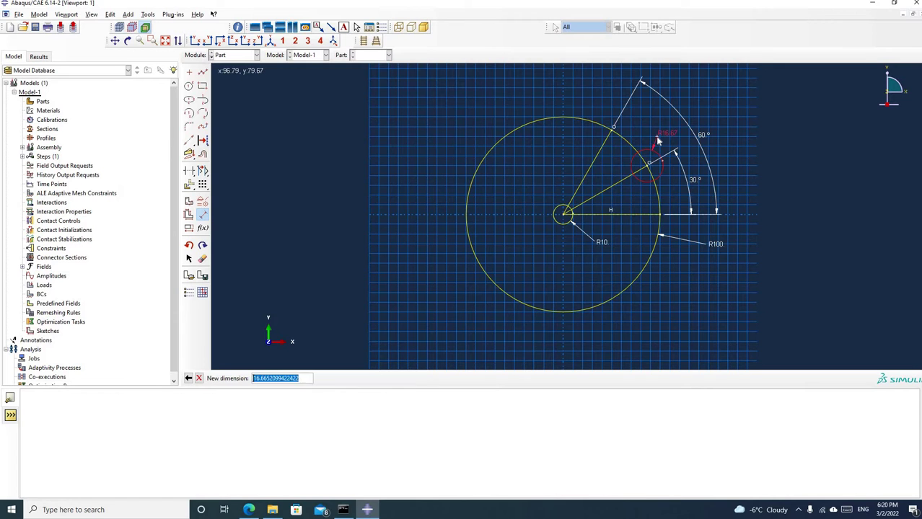
pyautogui.click(248, 509)
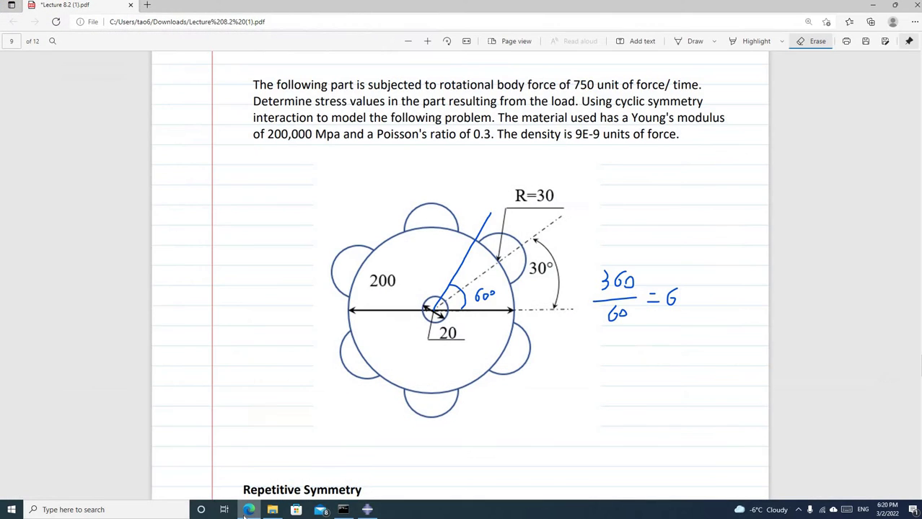
pyautogui.click(367, 510)
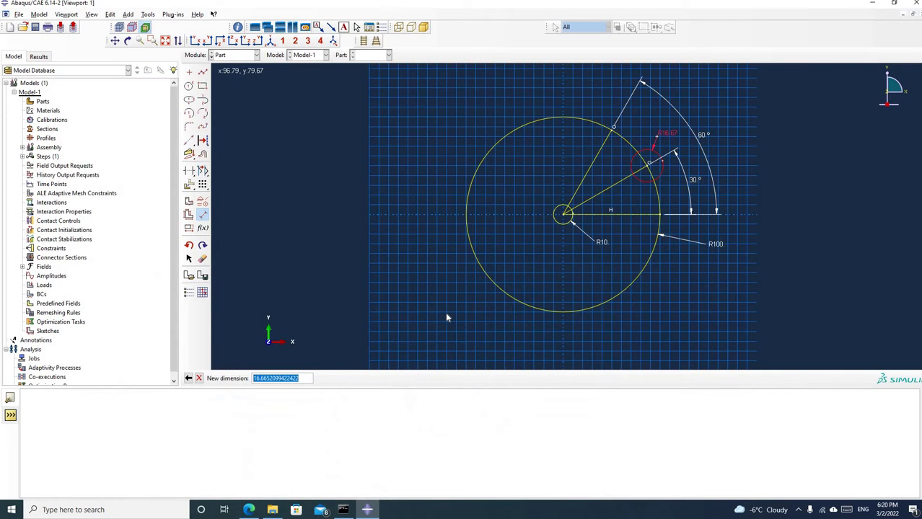
pyautogui.write('30')
pyautogui.press('Return')
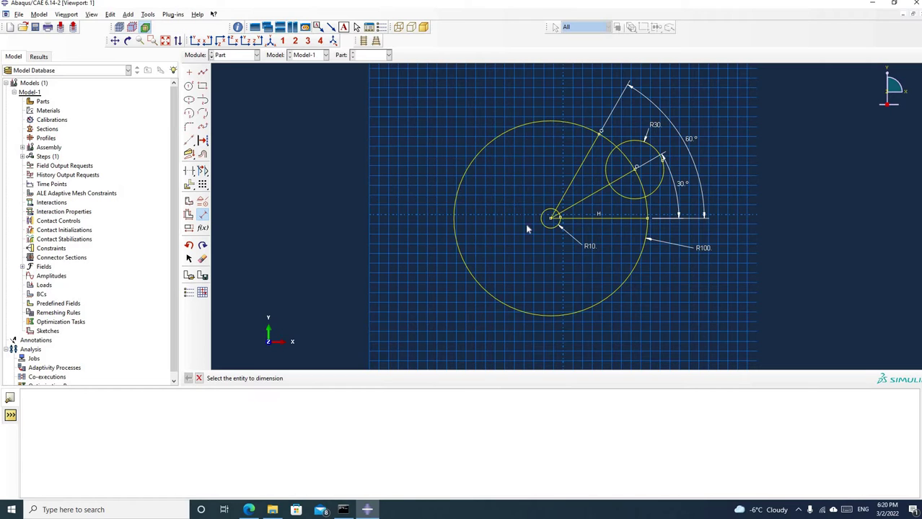
# Trim the outer and inner circles outside the 60° sector and the line segments inside the inner circle
pyautogui.click(189, 172)
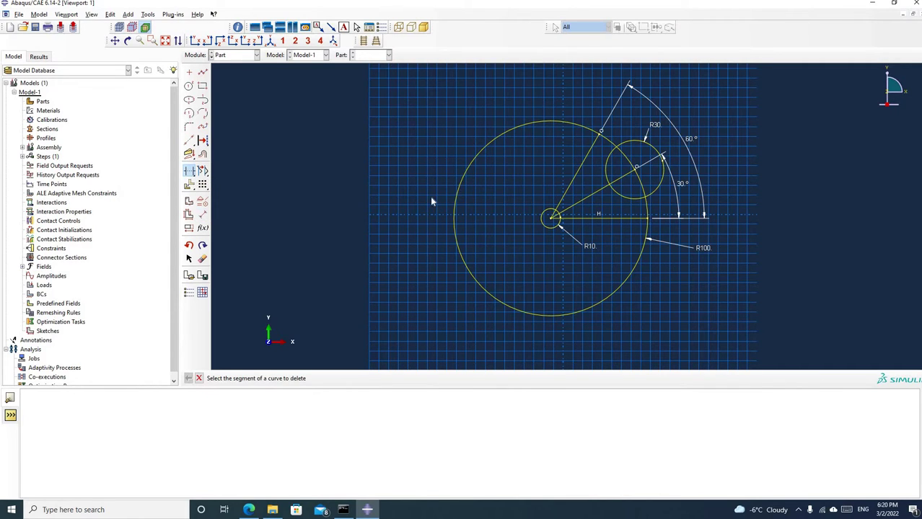
pyautogui.click(510, 137)
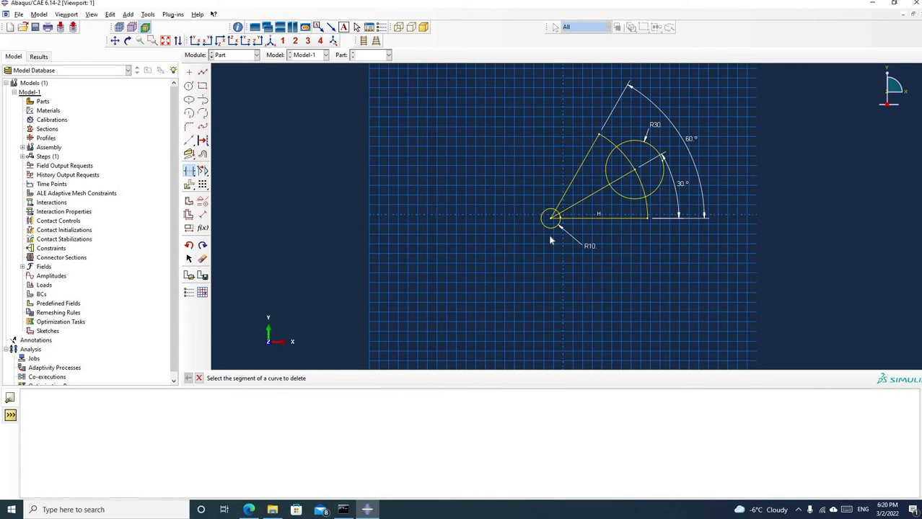
pyautogui.scroll(5, 549, 239)
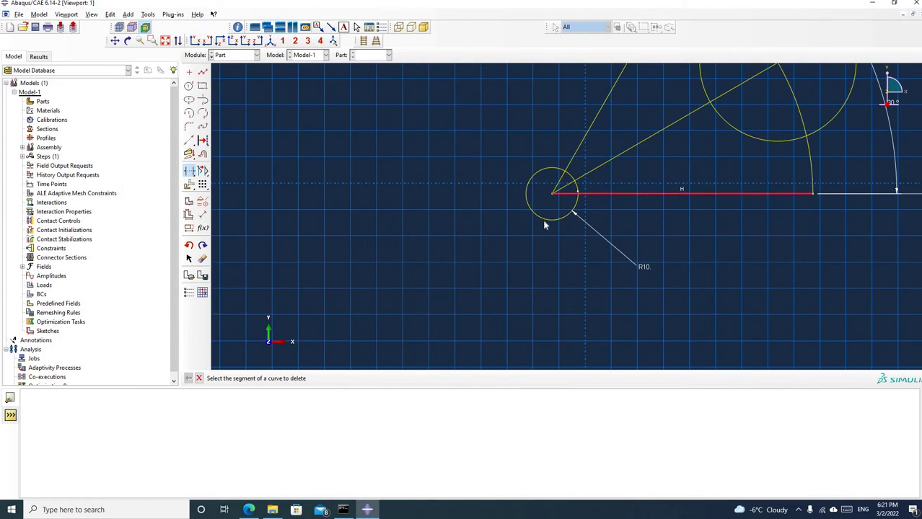
pyautogui.click(544, 219)
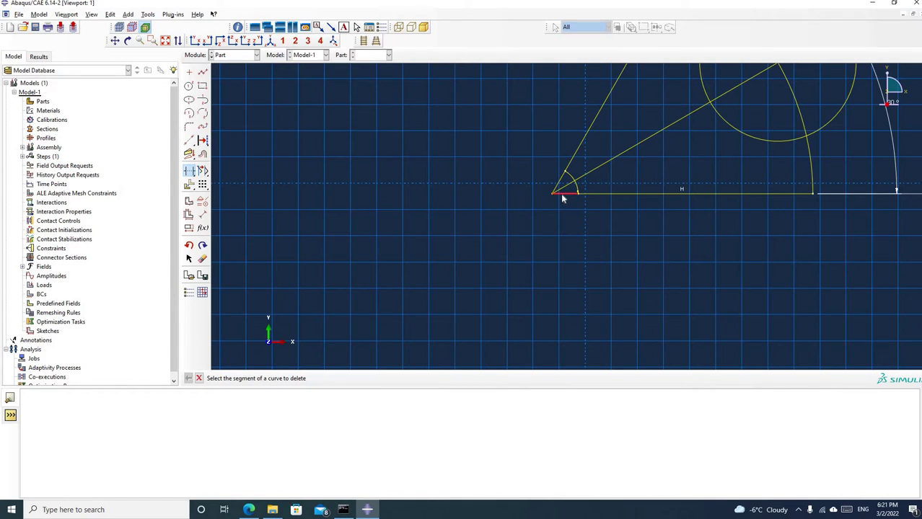
pyautogui.click(563, 195)
pyautogui.click(560, 186)
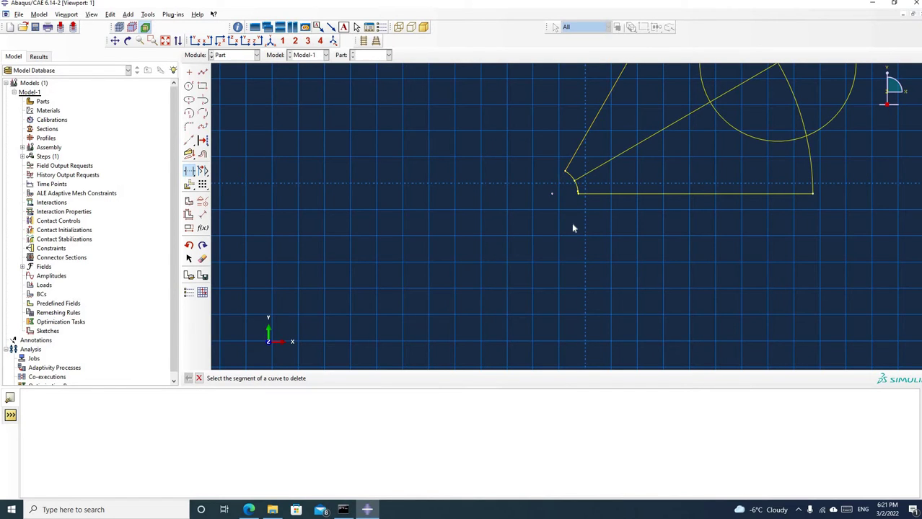
# Trim the lobe circle's arc inside the sector, the 30° line and the outer arc within the lobe, leaving one closed profile
pyautogui.scroll(-1, 571, 222)
pyautogui.scroll(-2, 669, 112)
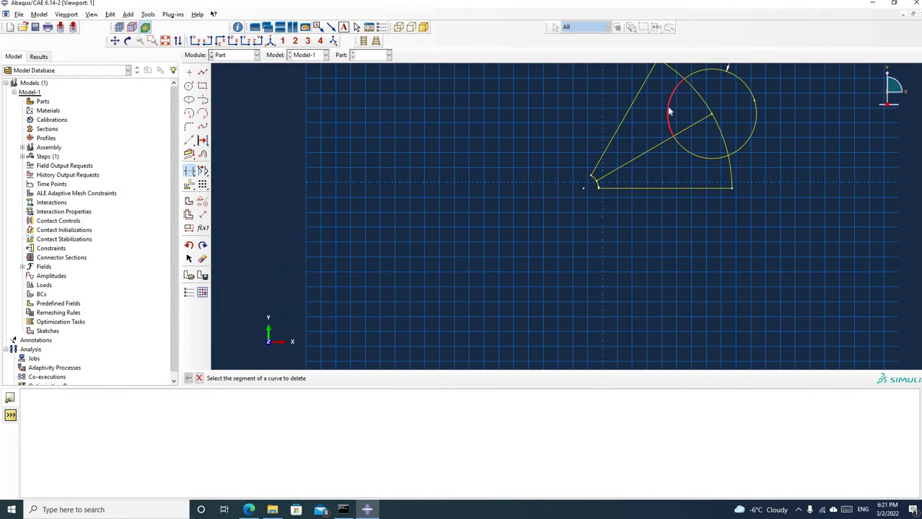
pyautogui.click(669, 111)
pyautogui.click(708, 118)
pyautogui.click(712, 123)
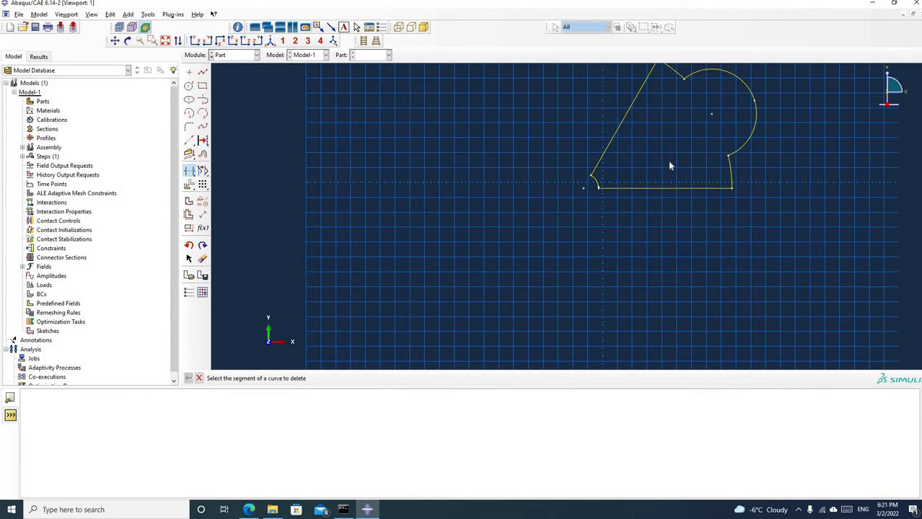
pyautogui.scroll(-1, 668, 161)
pyautogui.scroll(-2, 716, 79)
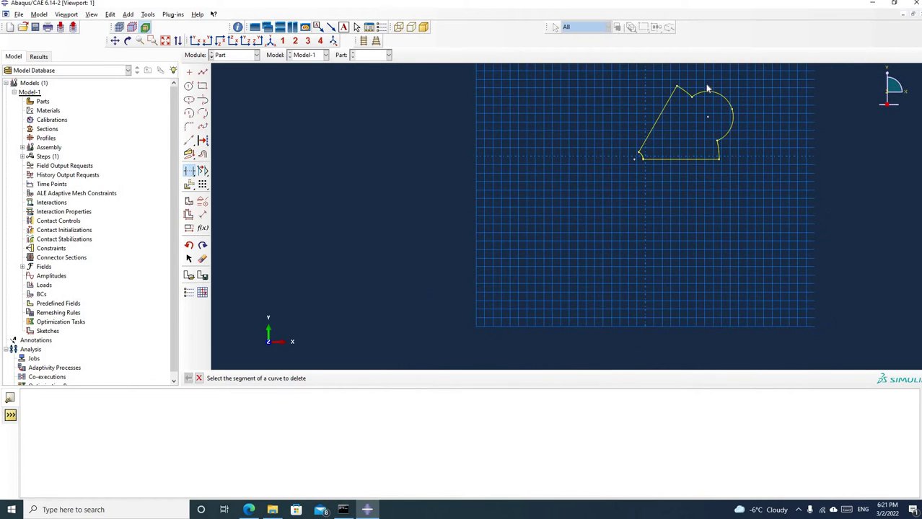
pyautogui.scroll(2, 704, 88)
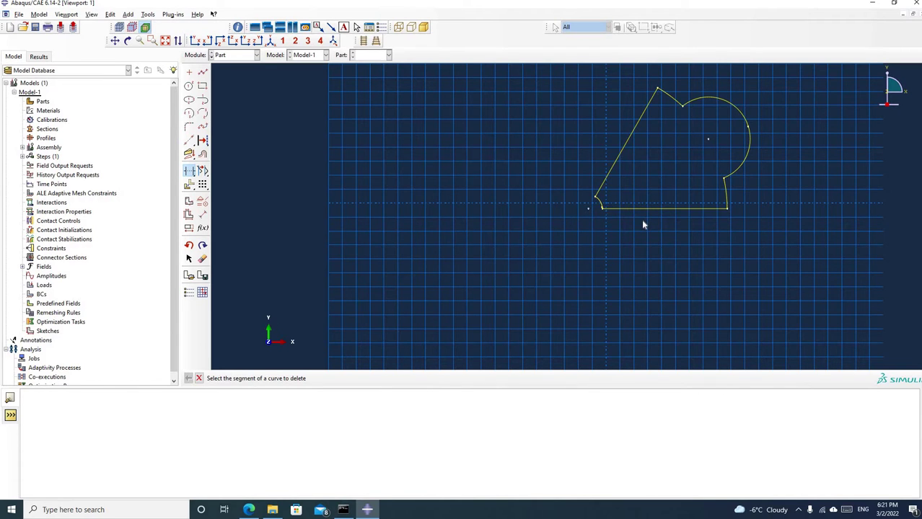
pyautogui.scroll(-1, 643, 222)
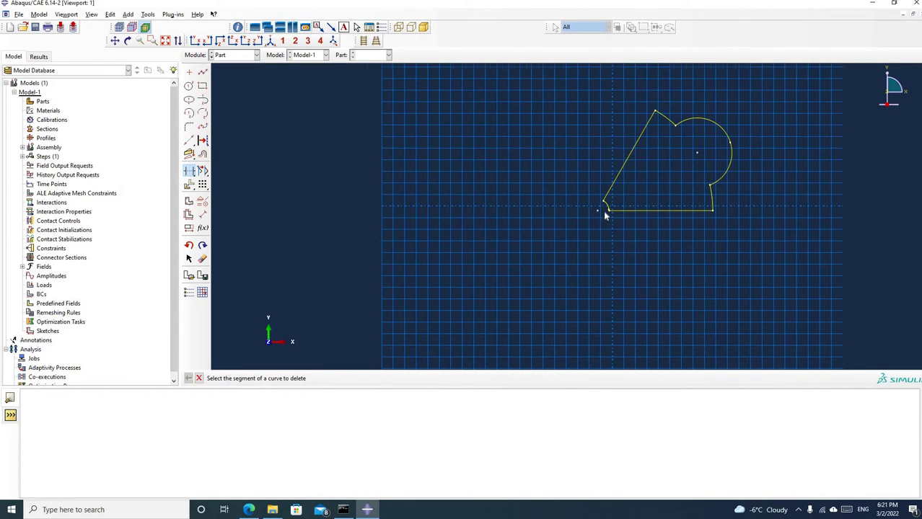
pyautogui.scroll(1, 603, 212)
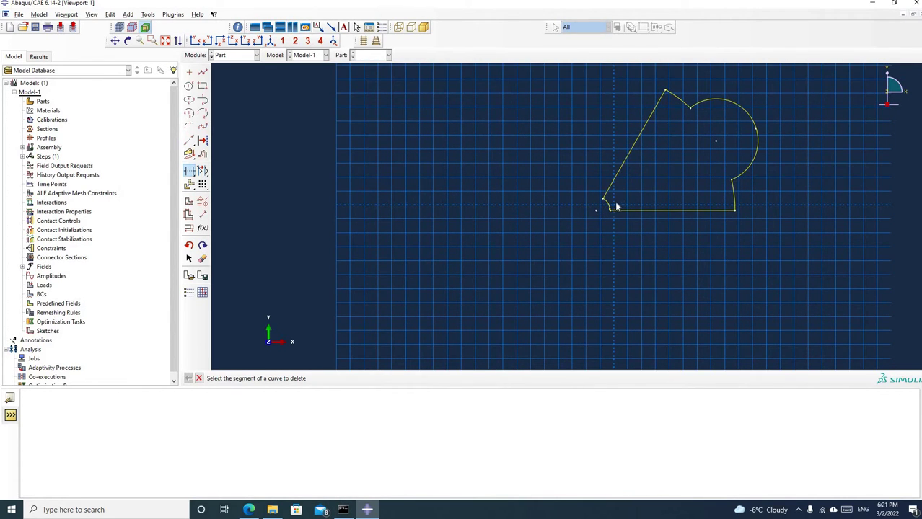
pyautogui.scroll(-1, 617, 207)
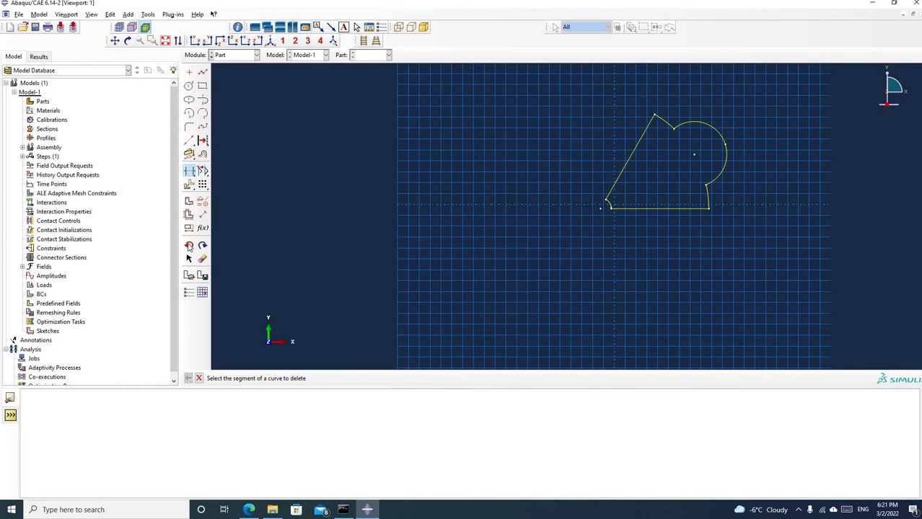
# Move the whole sector profile by translating from the sector's centre point to the origin at 0,0
pyautogui.click(189, 185)
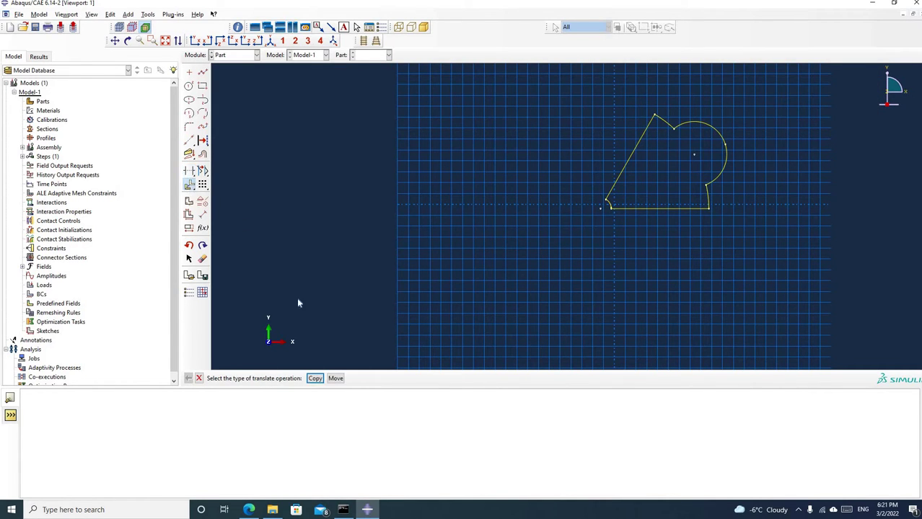
pyautogui.click(336, 380)
pyautogui.scroll(-1, 537, 286)
pyautogui.moveTo(538, 126); pyautogui.dragTo(727, 268)
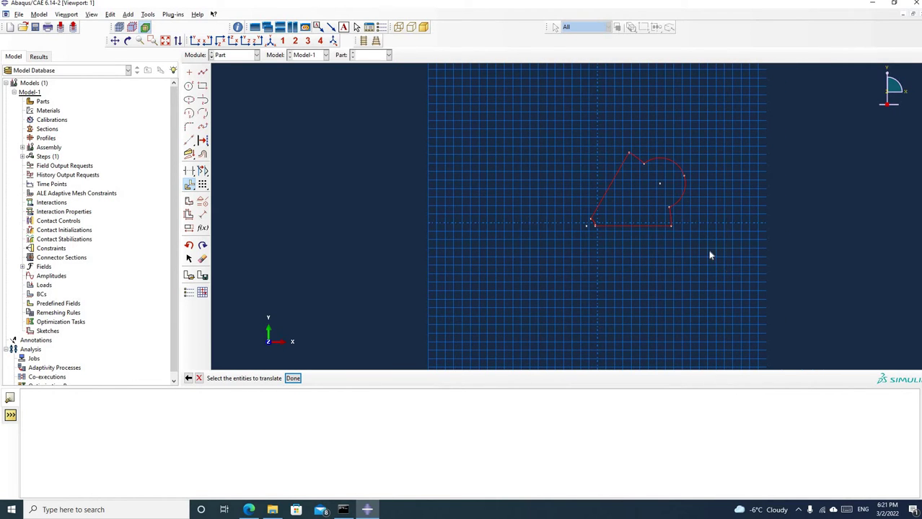
pyautogui.click(293, 378)
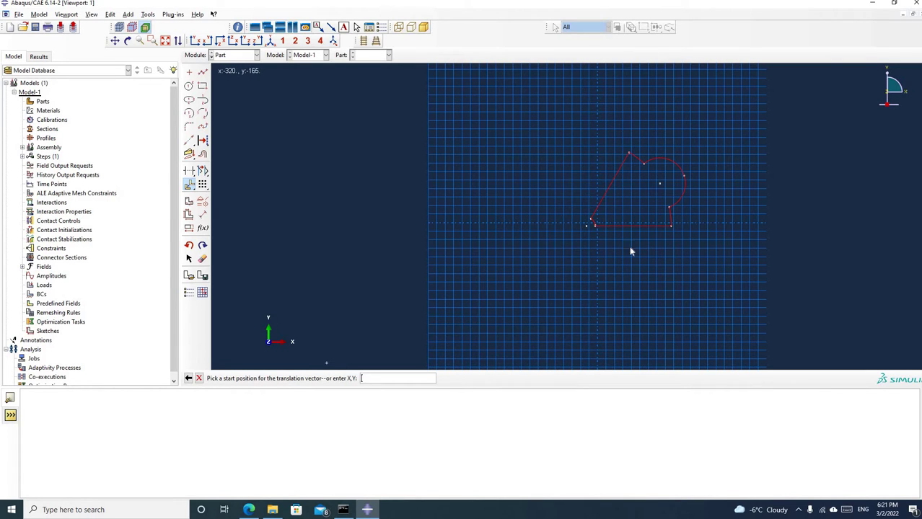
pyautogui.scroll(3, 621, 227)
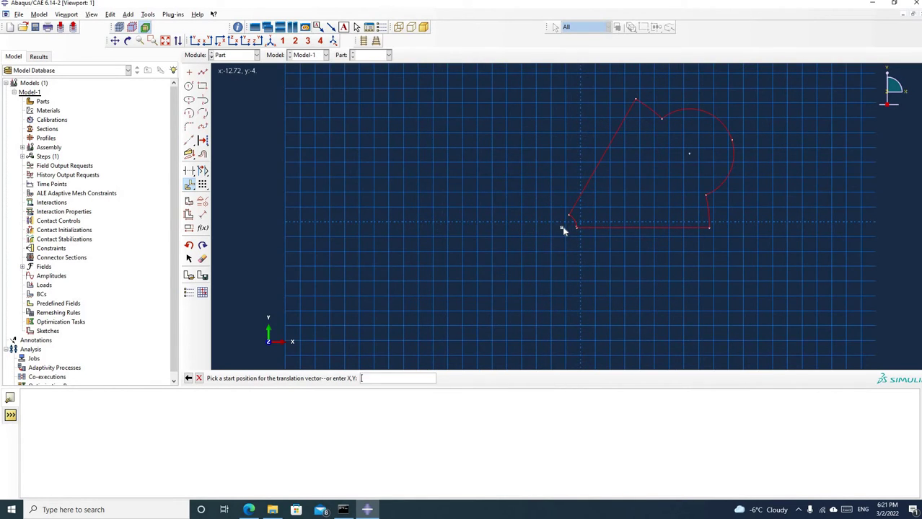
pyautogui.click(563, 228)
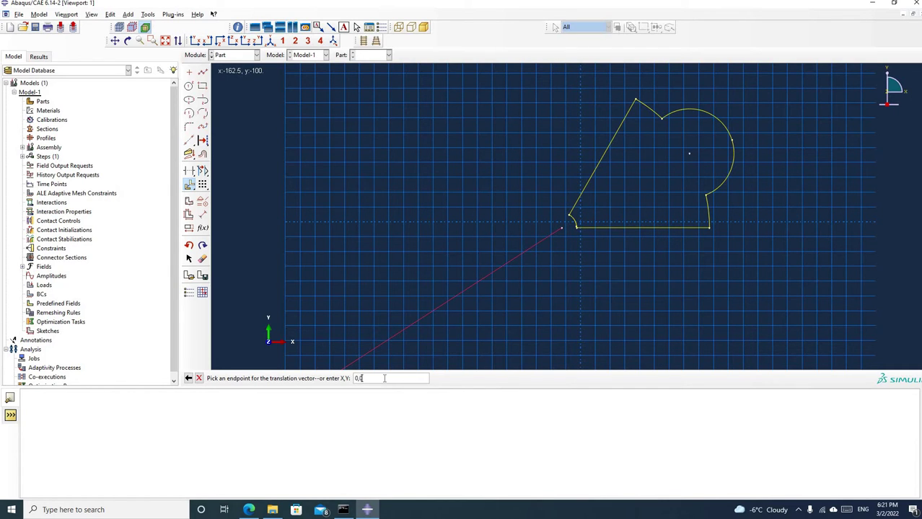
pyautogui.press('Return')
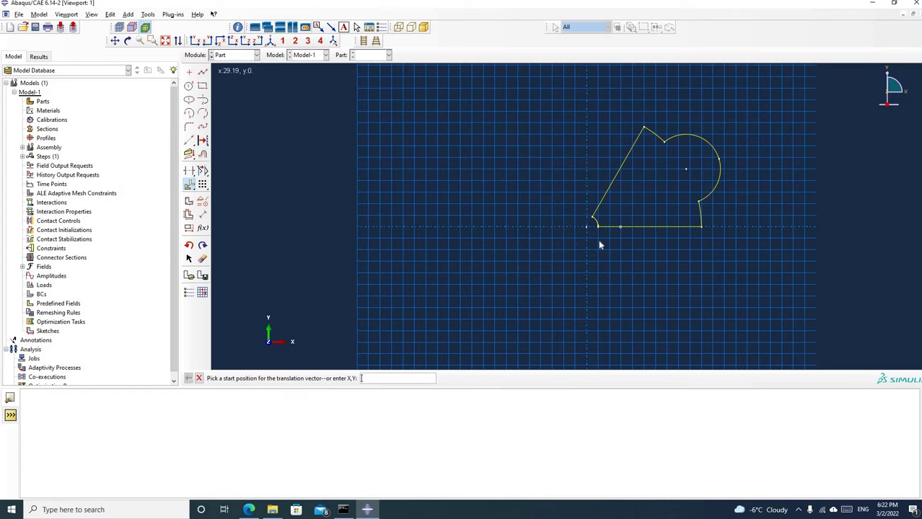
pyautogui.scroll(-1, 602, 232)
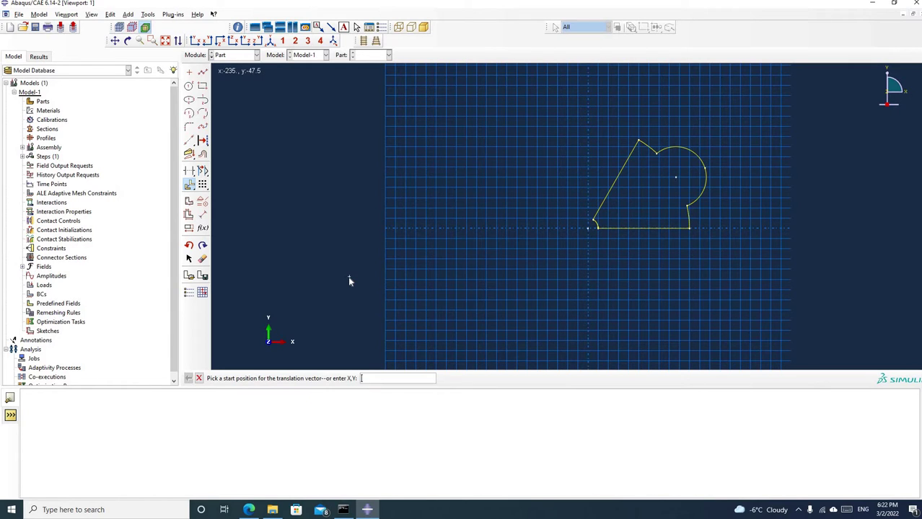
# Finish the sector sketch, extrude it to a depth of 20, and compare the solid with the PDF figure
pyautogui.press('Escape')
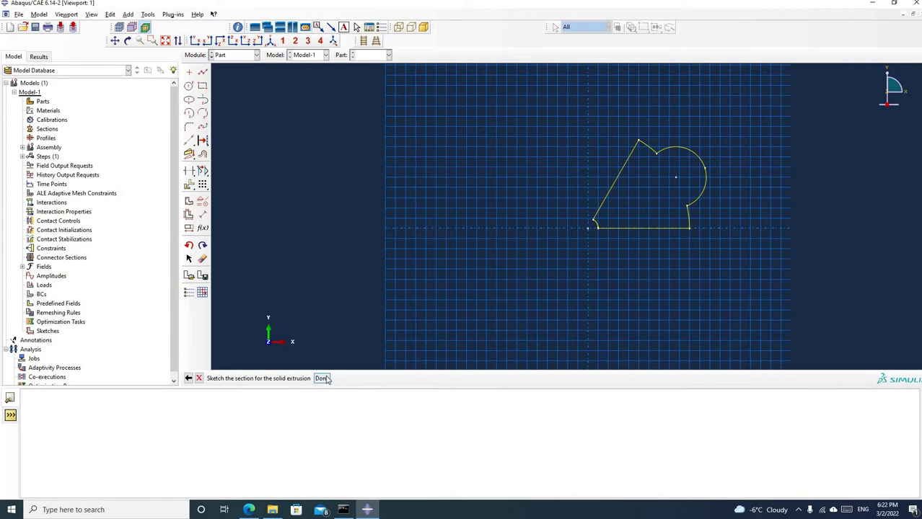
pyautogui.click(322, 378)
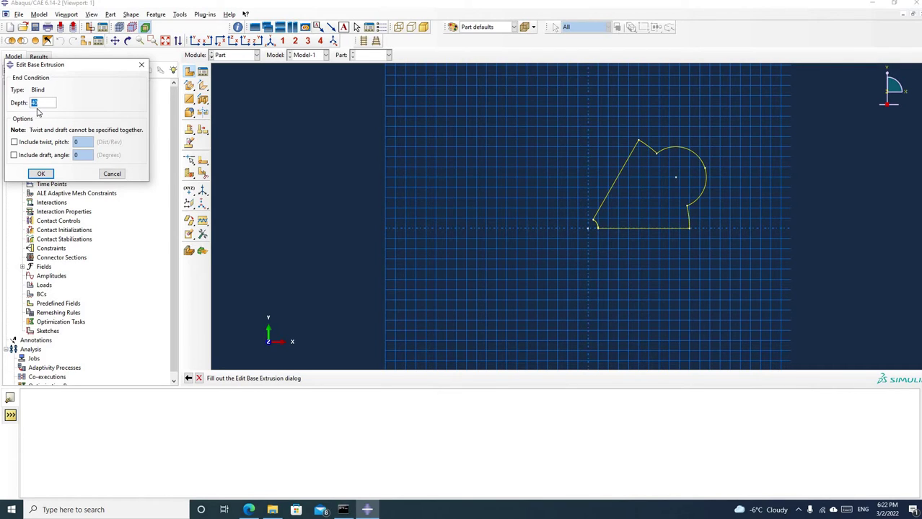
pyautogui.moveTo(67, 64); pyautogui.dragTo(158, 86)
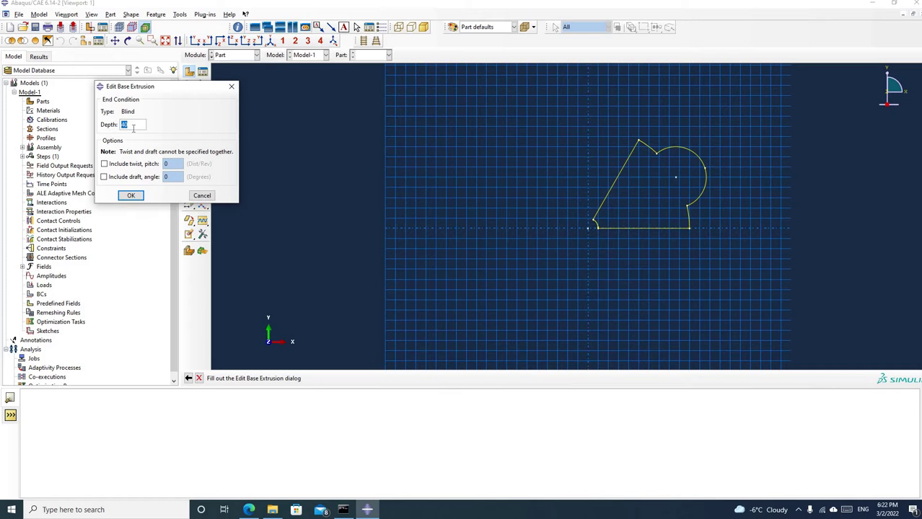
pyautogui.write('20')
pyautogui.click(131, 196)
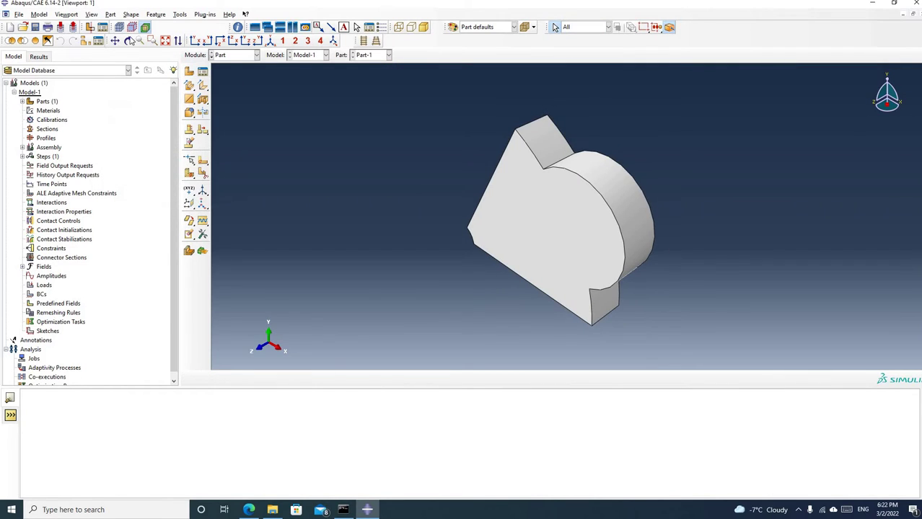
pyautogui.moveTo(577, 231)
pyautogui.mouseDown()
pyautogui.moveTo(609, 247)
pyautogui.moveTo(582, 232)
pyautogui.moveTo(541, 255)
pyautogui.moveTo(654, 192)
pyautogui.moveTo(631, 207)
pyautogui.moveTo(629, 224)
pyautogui.moveTo(592, 205)
pyautogui.moveTo(584, 220)
pyautogui.mouseUp()
pyautogui.click(249, 509)
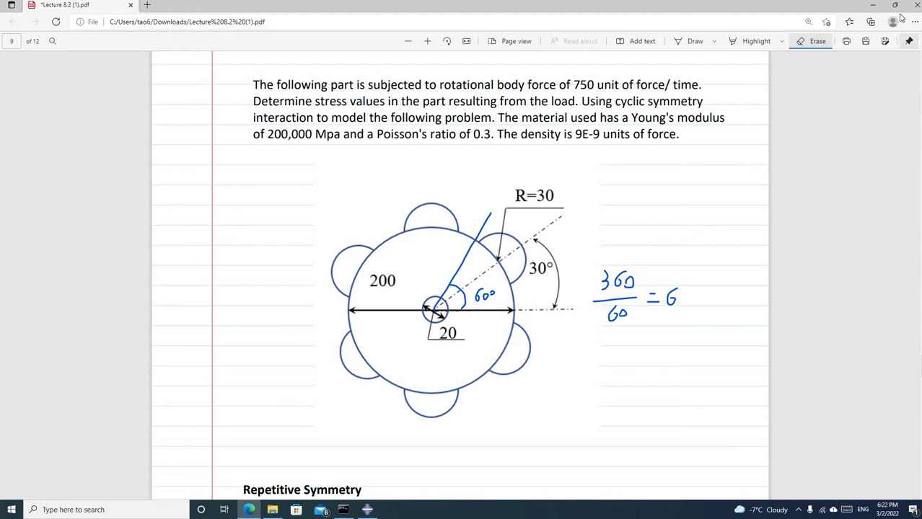
pyautogui.click(872, 5)
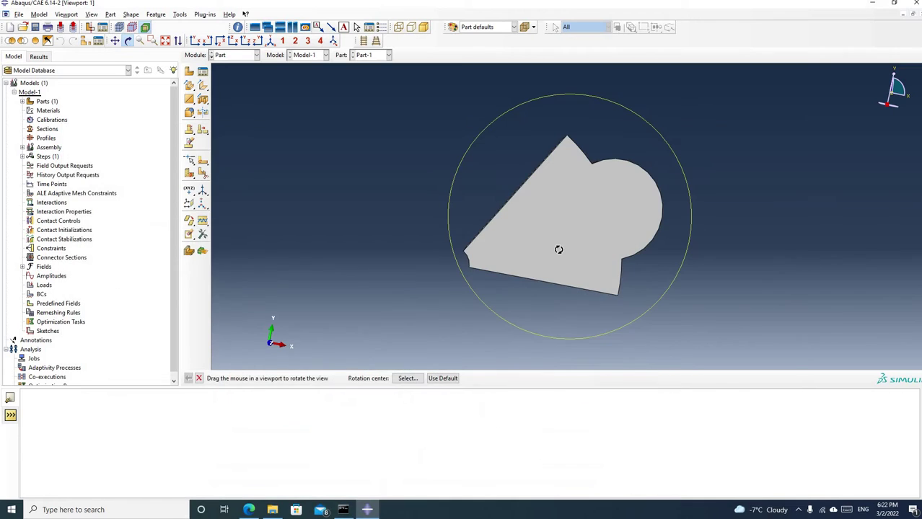
pyautogui.moveTo(556, 248); pyautogui.dragTo(418, 257)
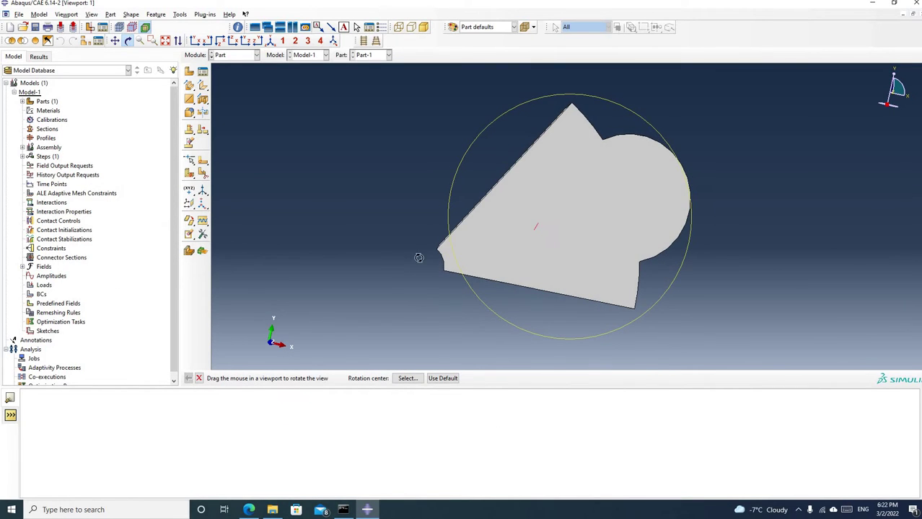
# Create a new material with a uniform mass density of 9e-9, checking the value in the PDF problem statement
pyautogui.click(232, 55)
pyautogui.click(228, 77)
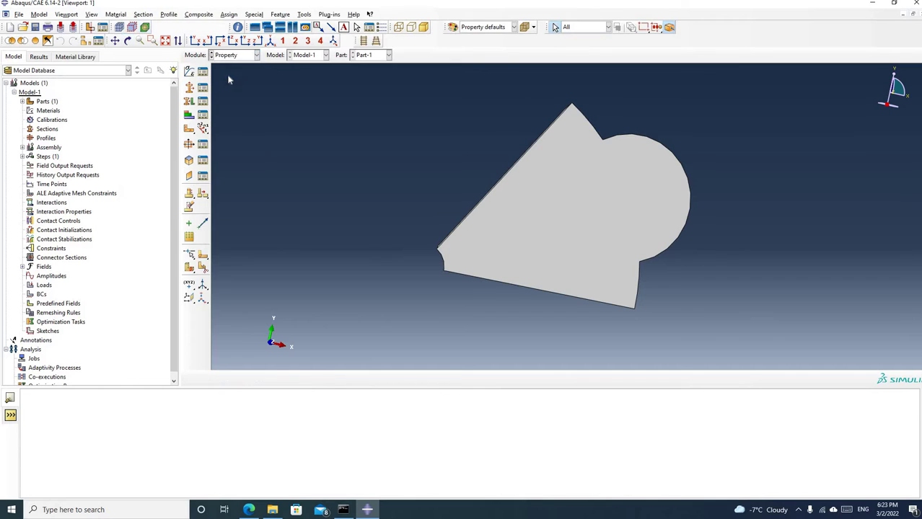
pyautogui.click(189, 71)
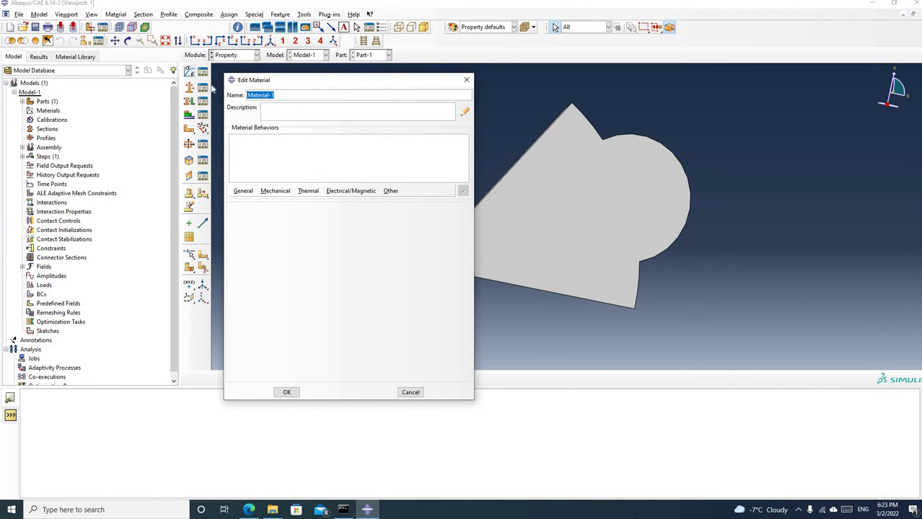
pyautogui.click(244, 191)
pyautogui.click(244, 202)
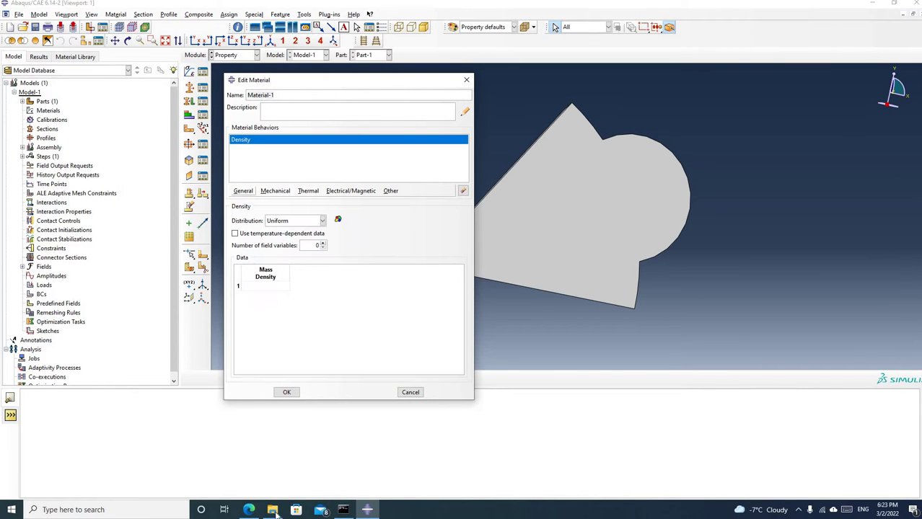
pyautogui.click(249, 510)
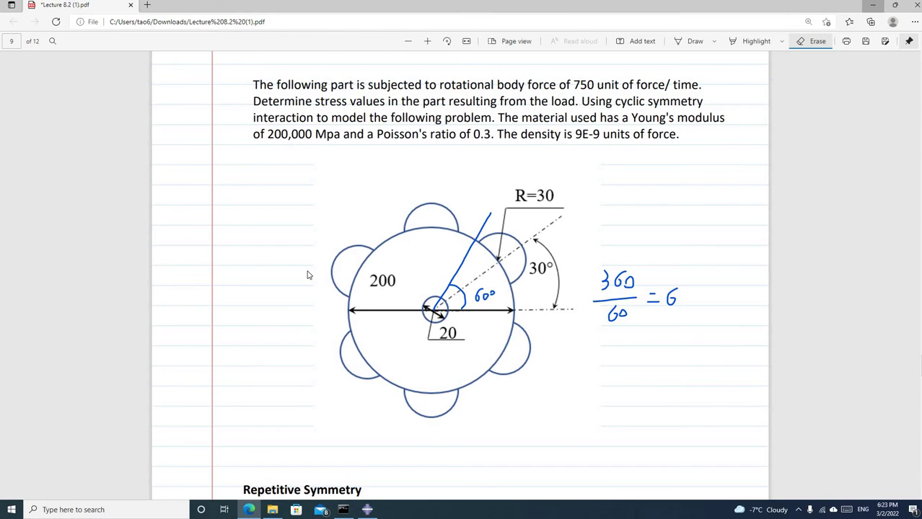
pyautogui.hotkey('alt', 'Tab')
pyautogui.click(267, 285)
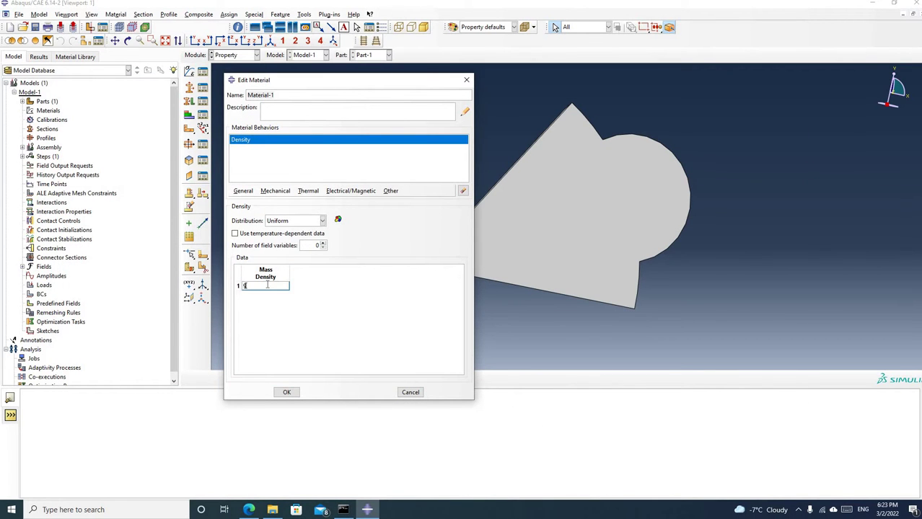
pyautogui.write('9e-9')
pyautogui.press('Return')
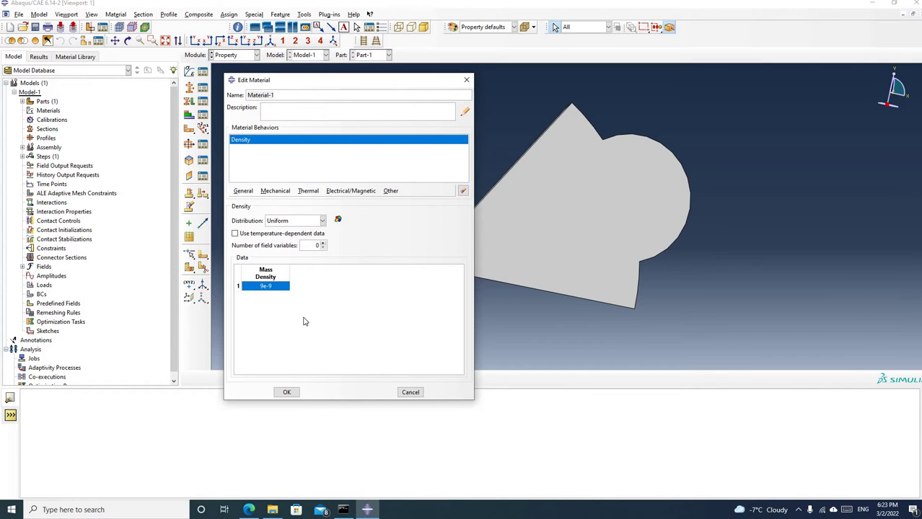
# Add isotropic elasticity to the material with Young's modulus 2e5 and Poisson's ratio 0.3, consulting the PDF problem statement
pyautogui.click(272, 192)
pyautogui.moveTo(288, 202)
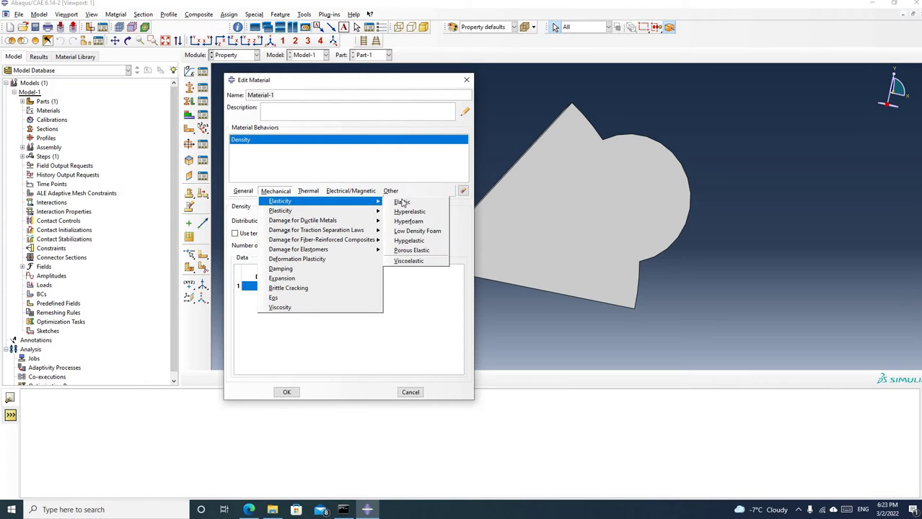
pyautogui.click(402, 203)
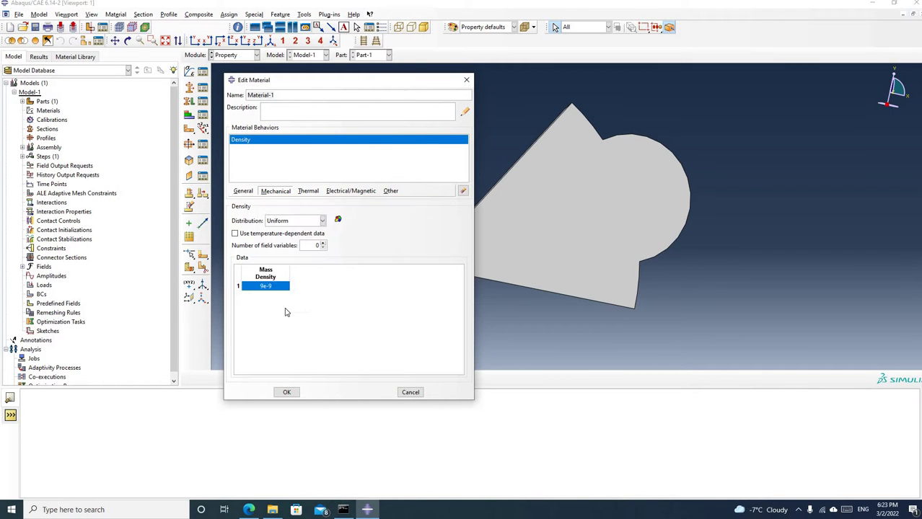
pyautogui.click(268, 322)
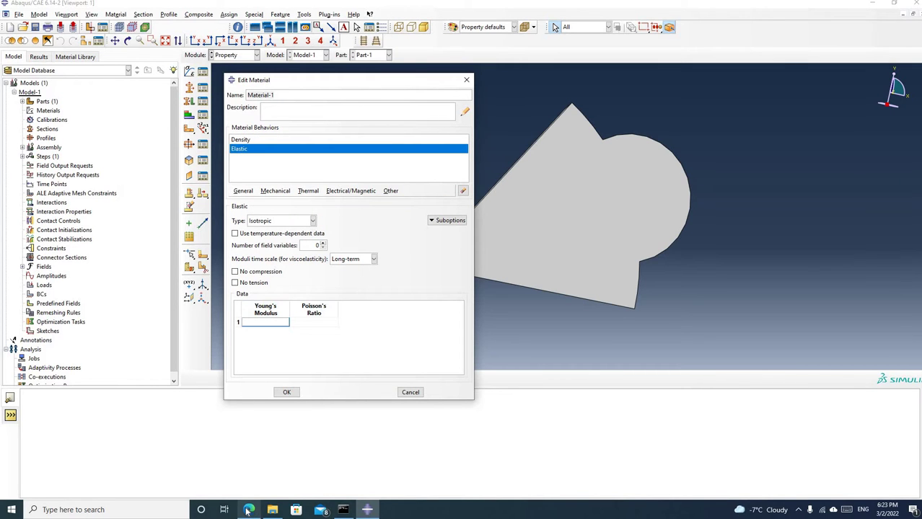
pyautogui.click(249, 509)
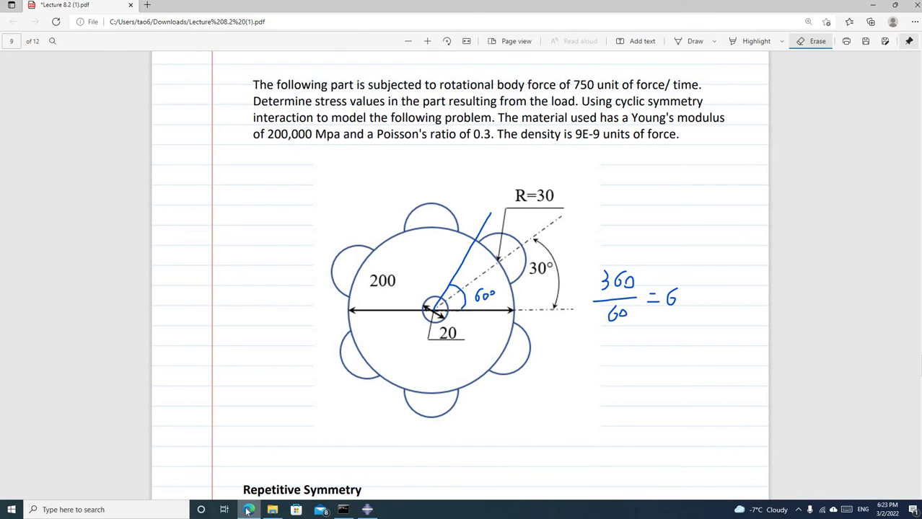
pyautogui.click(247, 511)
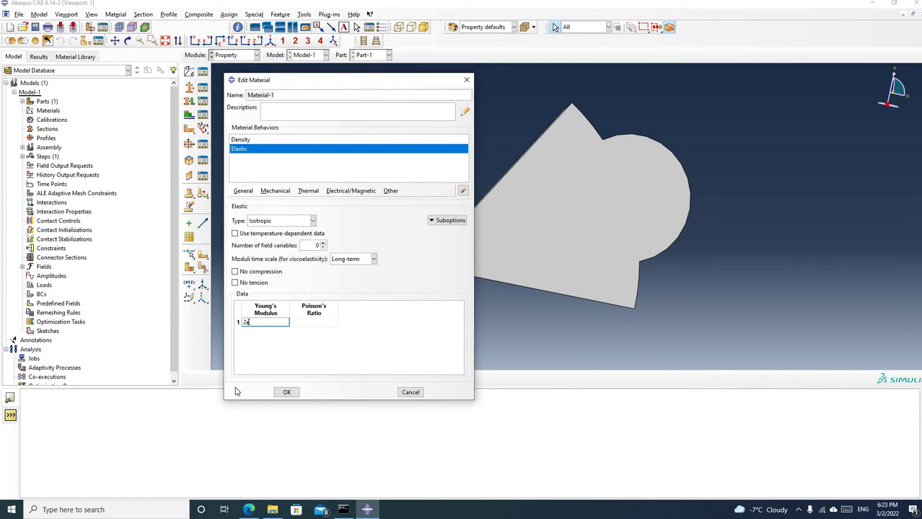
pyautogui.write('2e5')
pyautogui.click(311, 323)
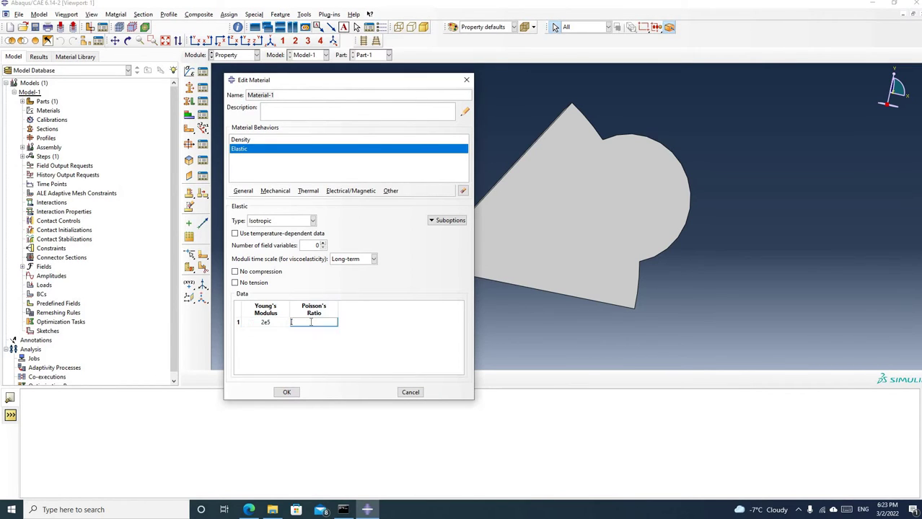
pyautogui.write('0.3')
pyautogui.press('Return')
# Enter the Young's modulus as 200000 and change it back to 2e5
pyautogui.click(257, 323)
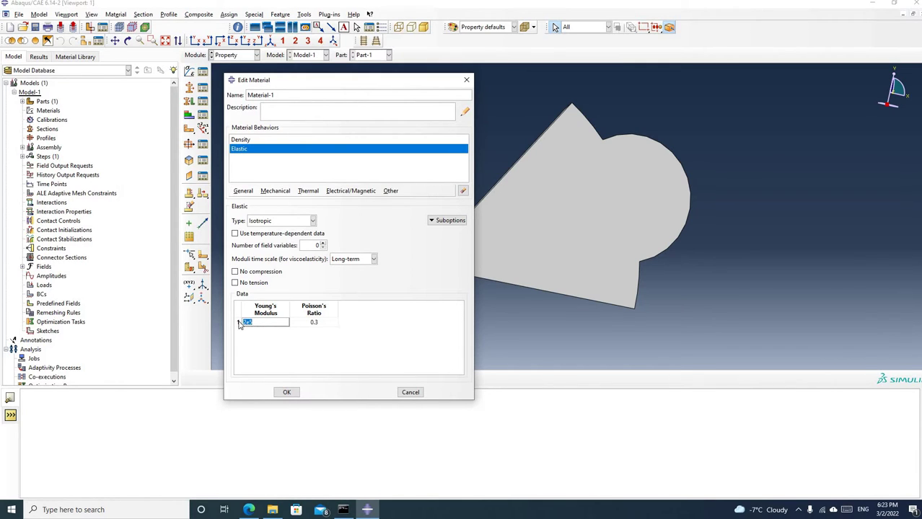
pyautogui.write('200000')
pyautogui.press('Return')
pyautogui.click(275, 322)
pyautogui.write('2e5')
pyautogui.press('Return')
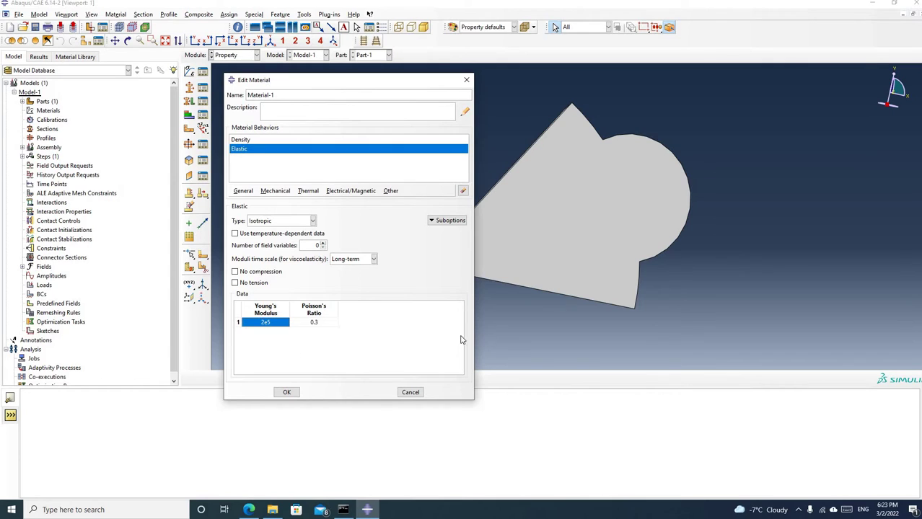
# Save the material definition and create a solid homogeneous section that uses Material-1
pyautogui.click(287, 392)
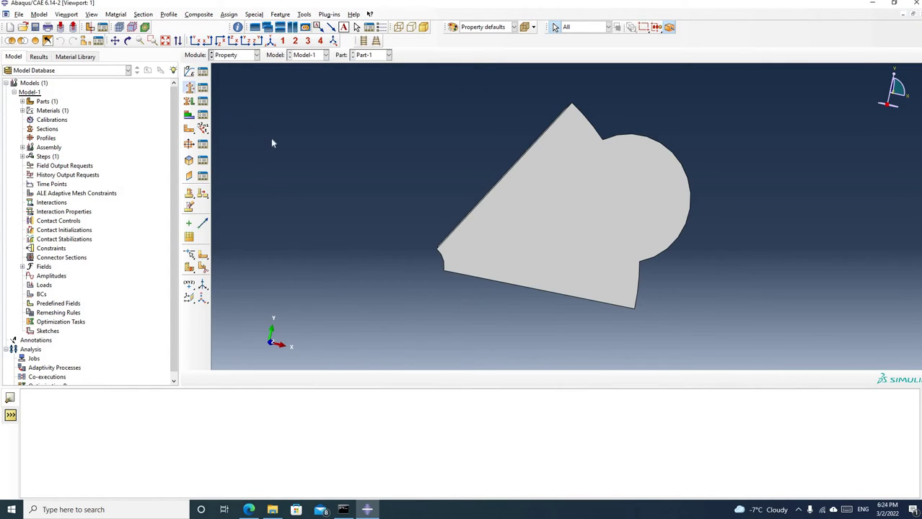
pyautogui.click(189, 87)
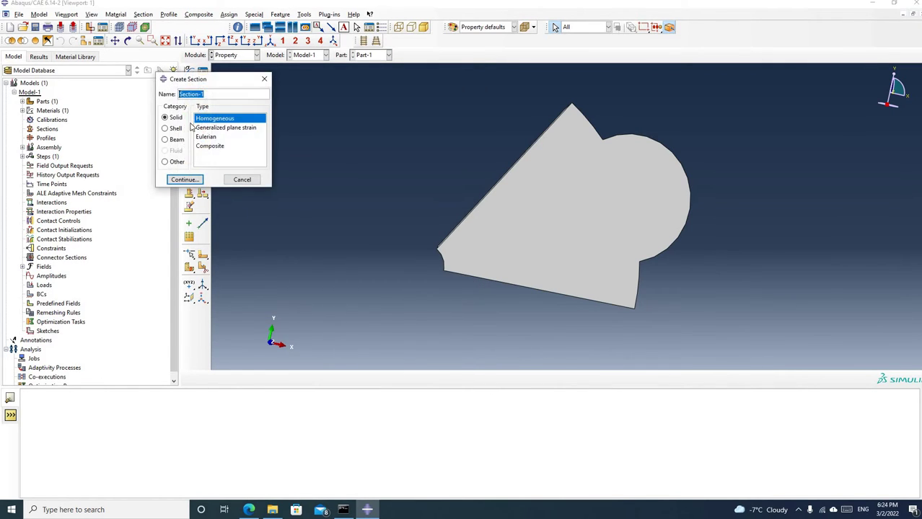
pyautogui.click(183, 180)
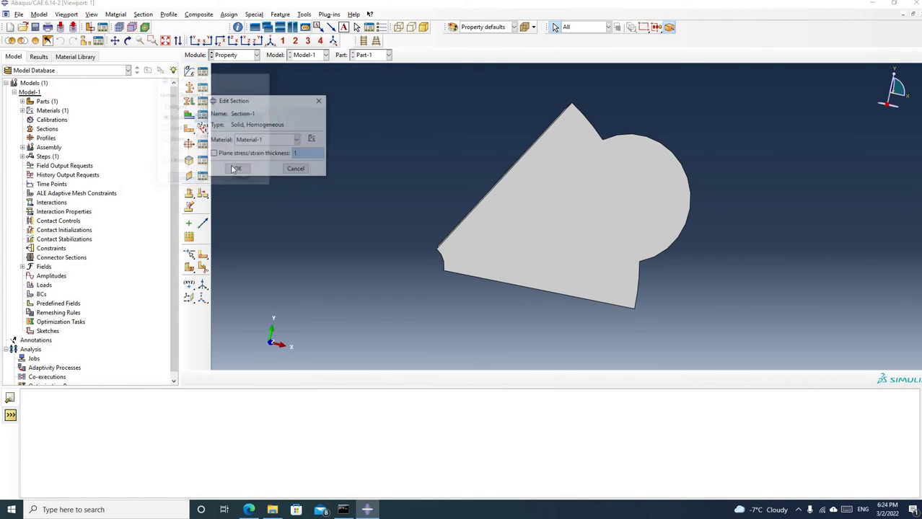
pyautogui.click(237, 170)
# Assign Section-1 to the entire sector solid, creating the set Set-1 for the region
pyautogui.click(189, 101)
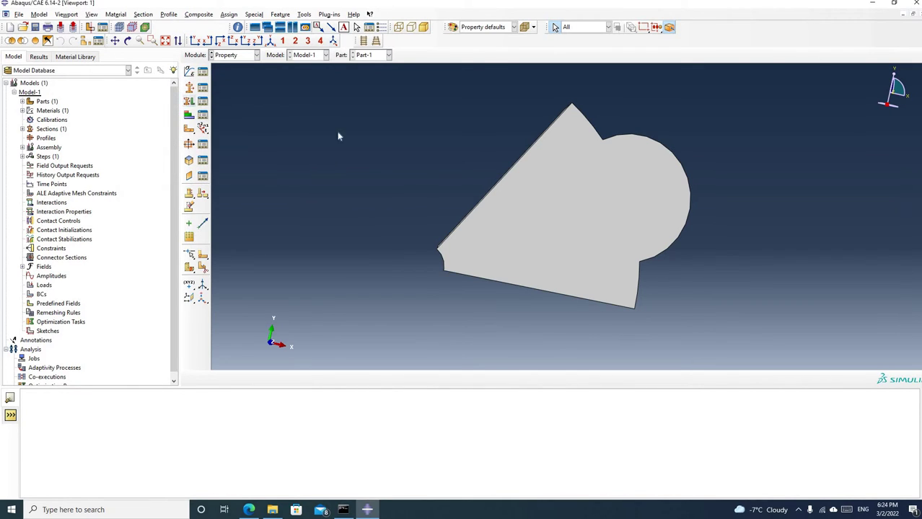
pyautogui.scroll(-2, 436, 174)
pyautogui.moveTo(402, 108); pyautogui.dragTo(686, 327)
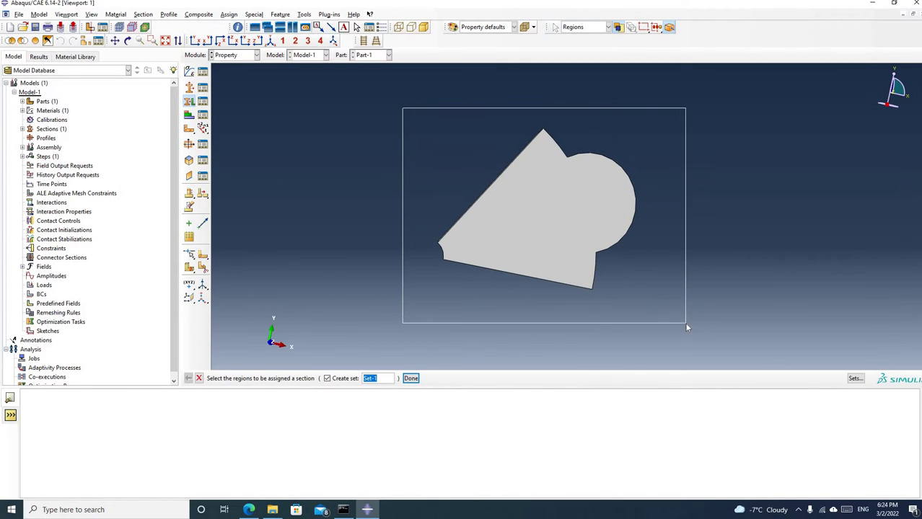
pyautogui.click(410, 379)
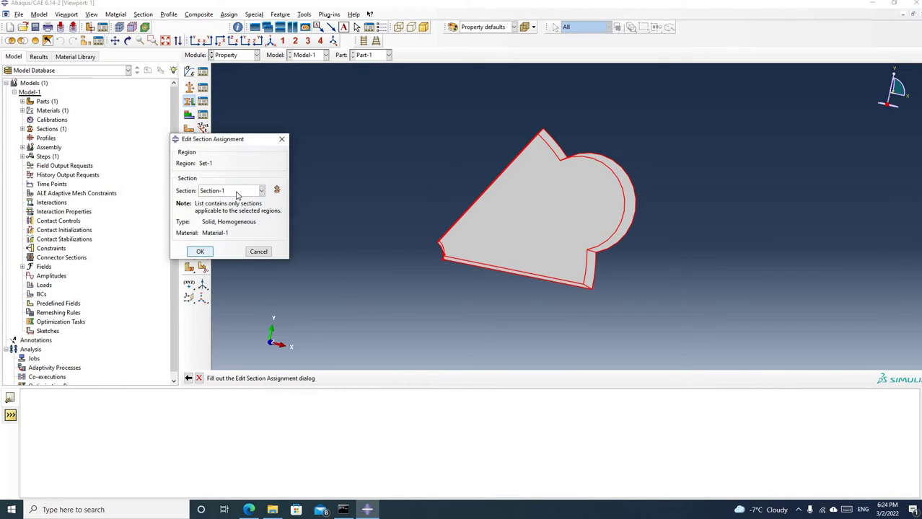
pyautogui.click(238, 192)
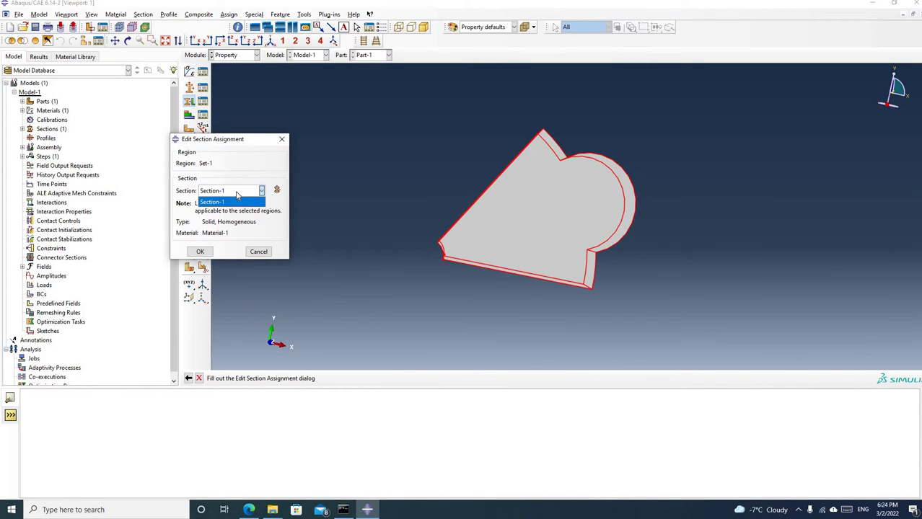
pyautogui.click(235, 202)
pyautogui.click(205, 253)
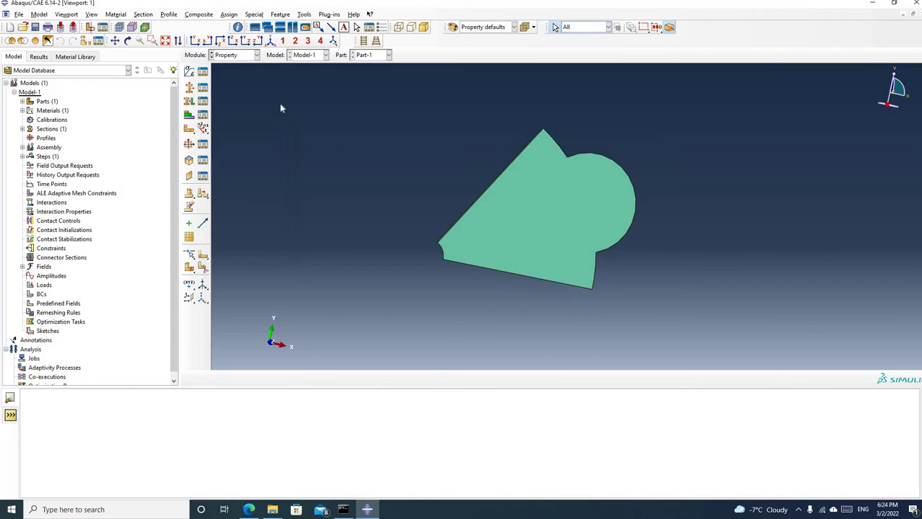
# Seed the sector part for meshing with an approximate global size of 5
pyautogui.click(238, 54)
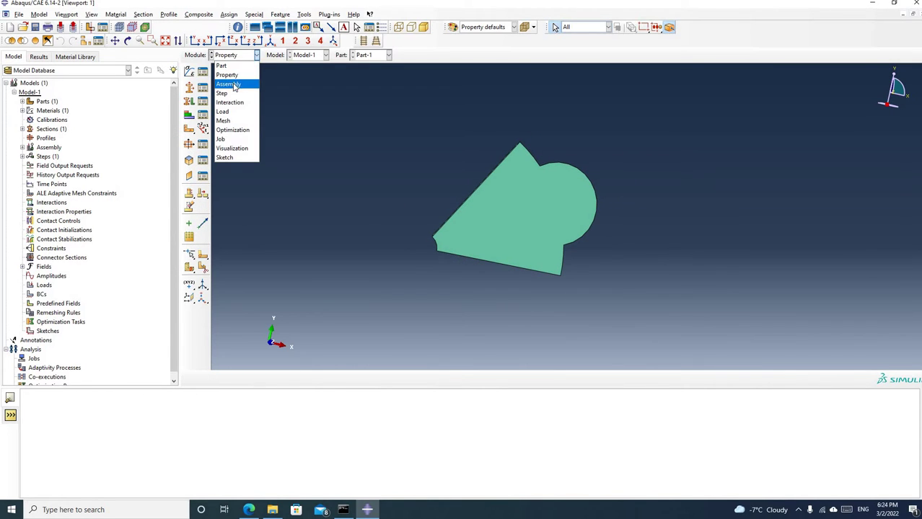
pyautogui.click(224, 120)
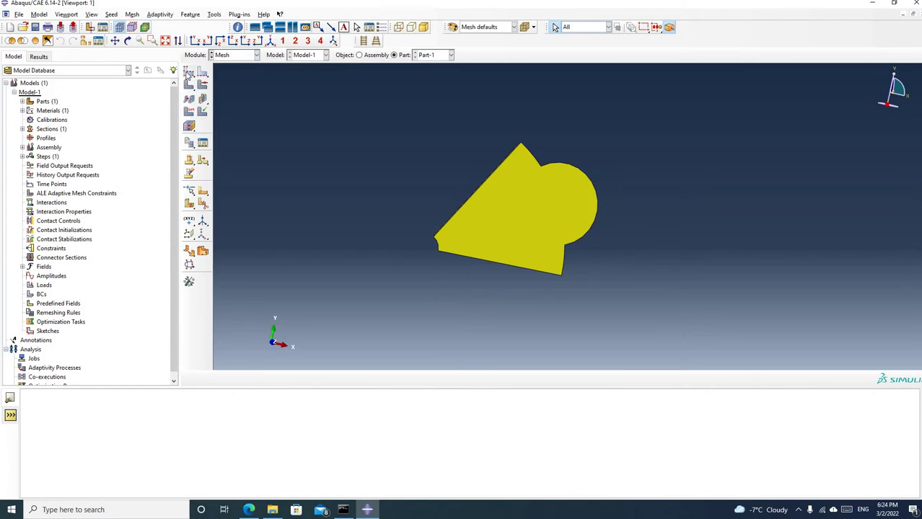
pyautogui.click(188, 73)
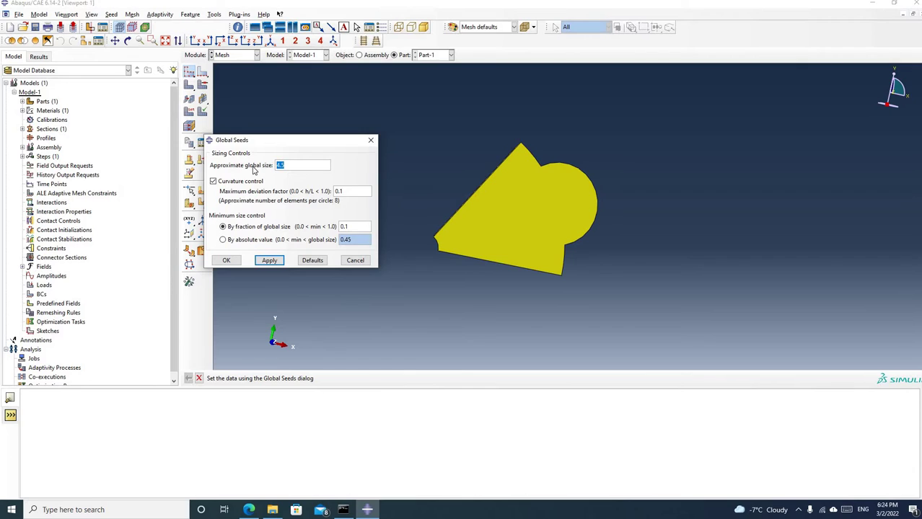
pyautogui.write('5')
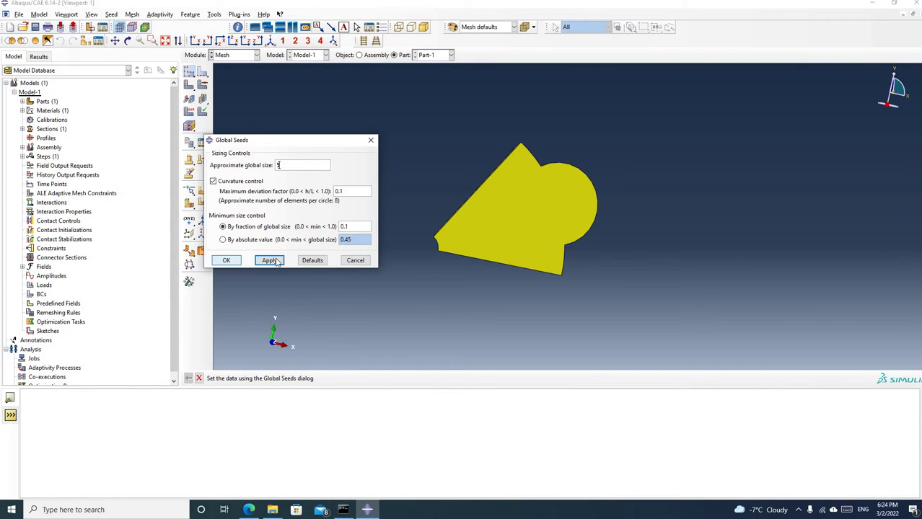
pyautogui.click(267, 261)
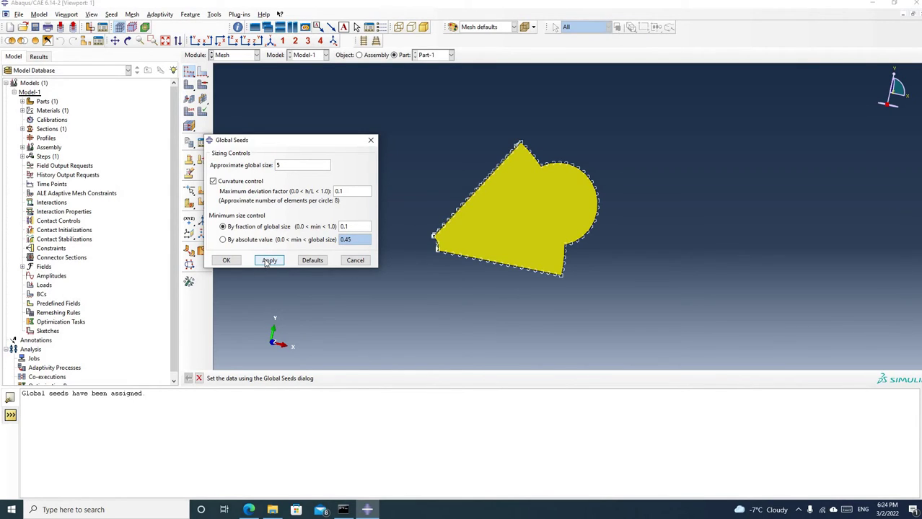
pyautogui.click(228, 261)
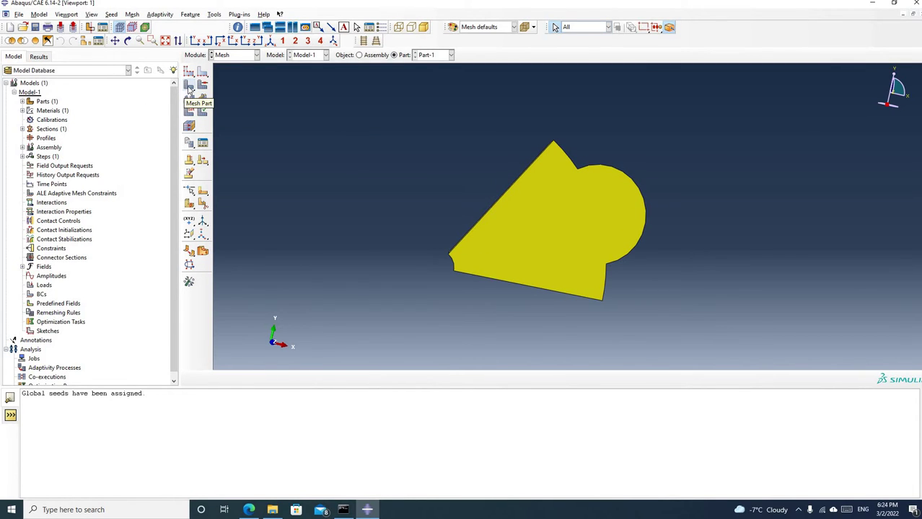
# Generate the mesh on the seeded sector part
pyautogui.click(189, 87)
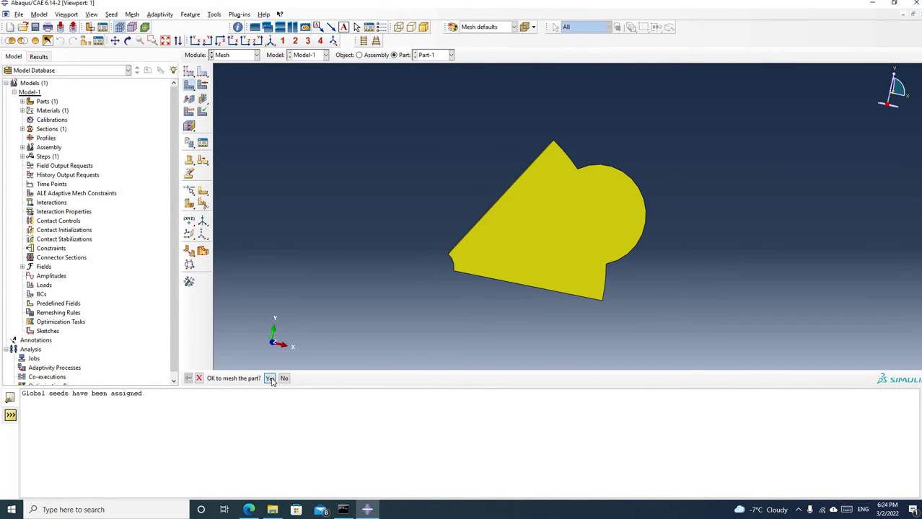
pyautogui.click(271, 378)
pyautogui.scroll(-2, 485, 284)
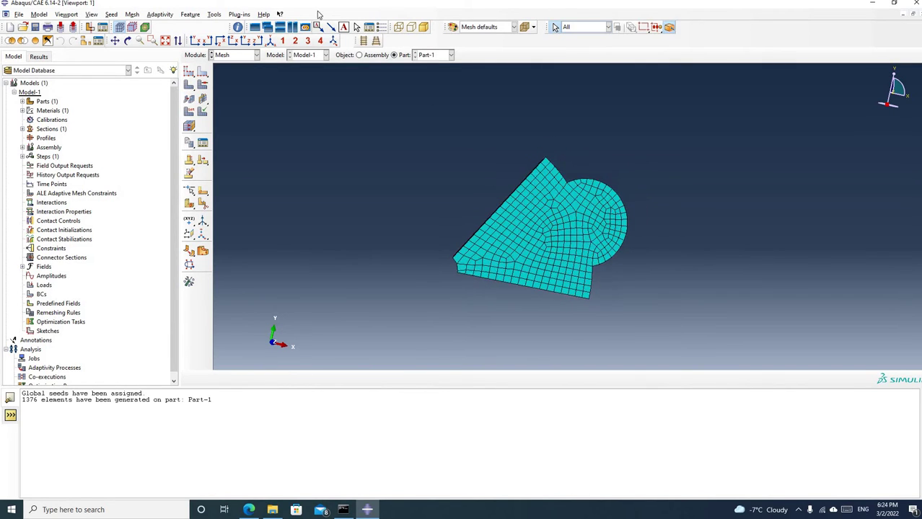
pyautogui.click(128, 40)
pyautogui.moveTo(654, 222); pyautogui.dragTo(581, 232)
pyautogui.scroll(-3, 581, 232)
pyautogui.moveTo(518, 239); pyautogui.dragTo(514, 232)
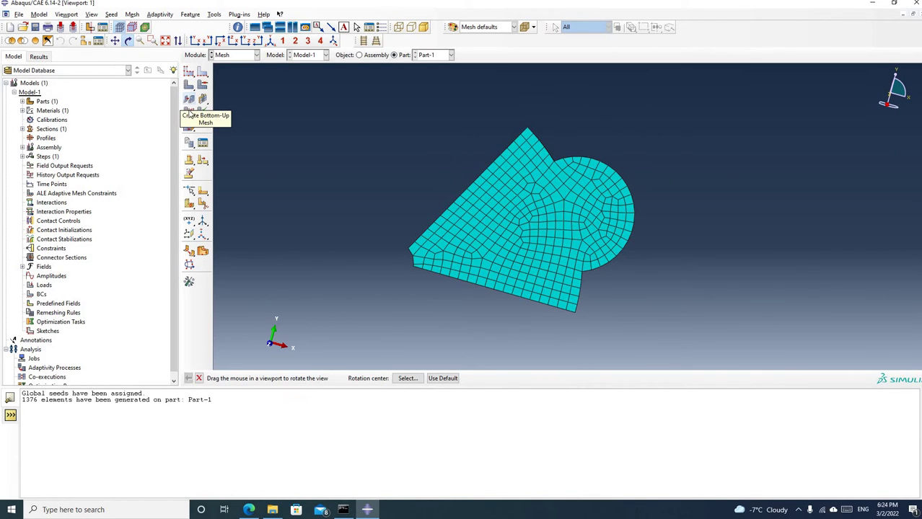
# Assign the whole sector the standard linear 3D Stress hex element C3D8, with reduced integration turned off
pyautogui.click(189, 113)
pyautogui.scroll(2, 289, 173)
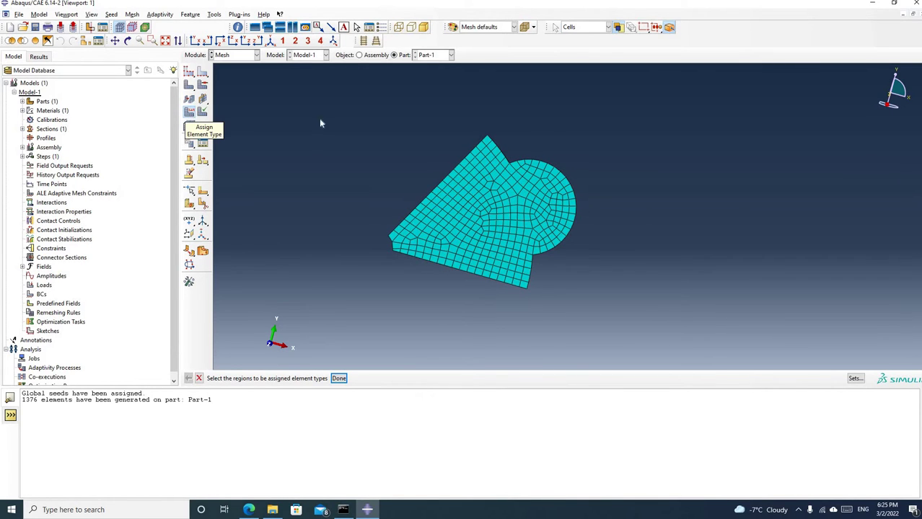
pyautogui.moveTo(355, 113); pyautogui.dragTo(638, 321)
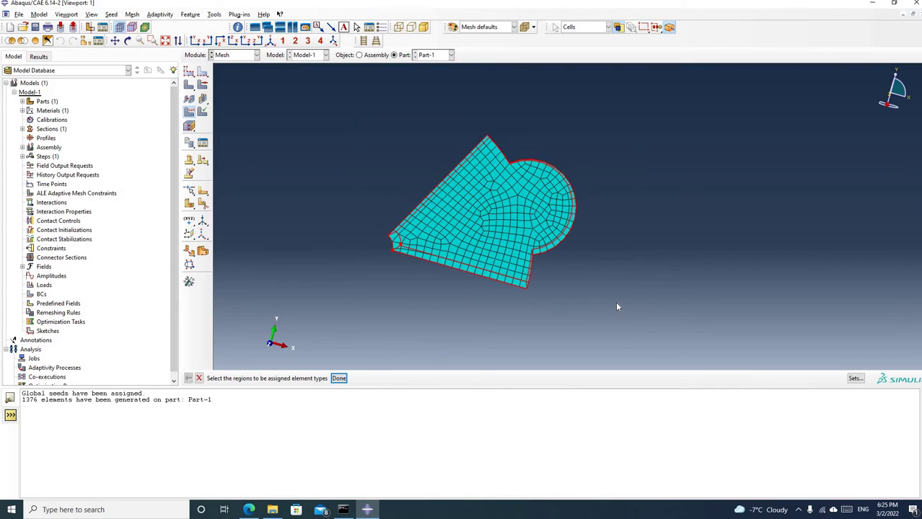
pyautogui.middleClick(616, 307)
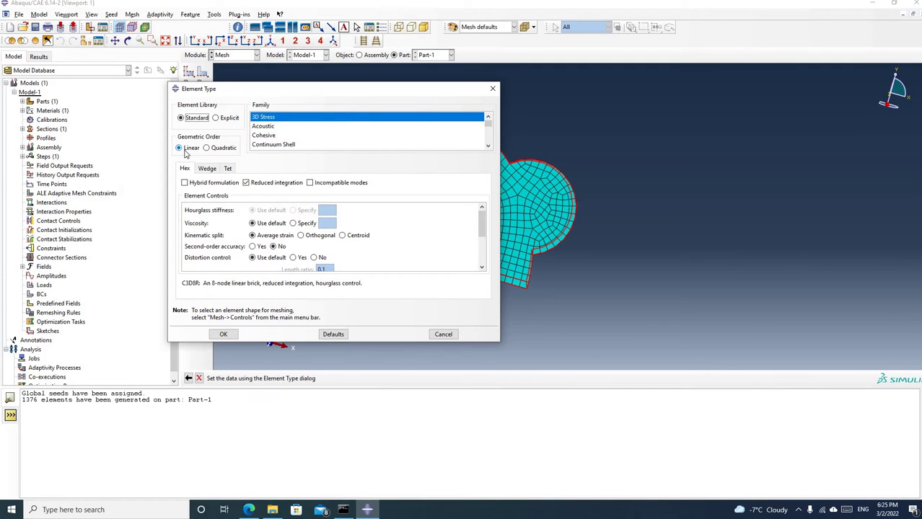
pyautogui.click(246, 184)
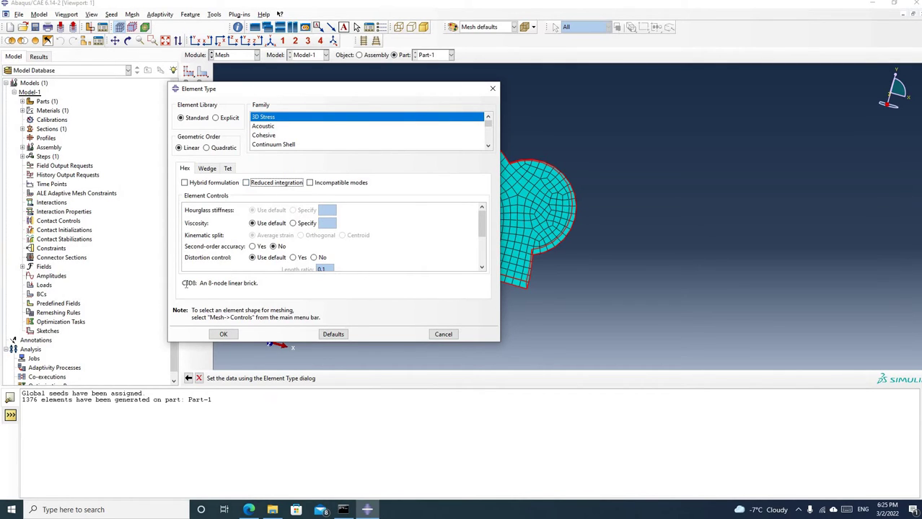
pyautogui.moveTo(186, 284); pyautogui.dragTo(187, 285)
pyautogui.tripleClick(193, 286)
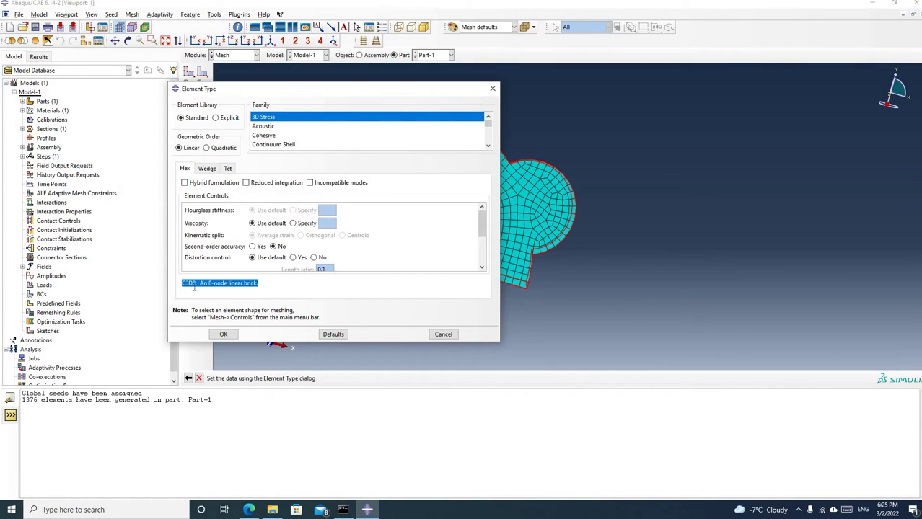
pyautogui.click(254, 283)
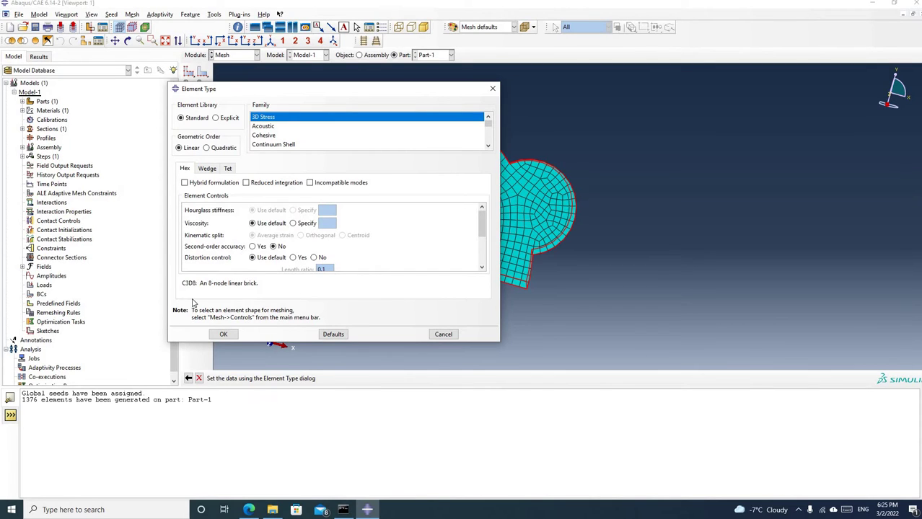
pyautogui.click(228, 334)
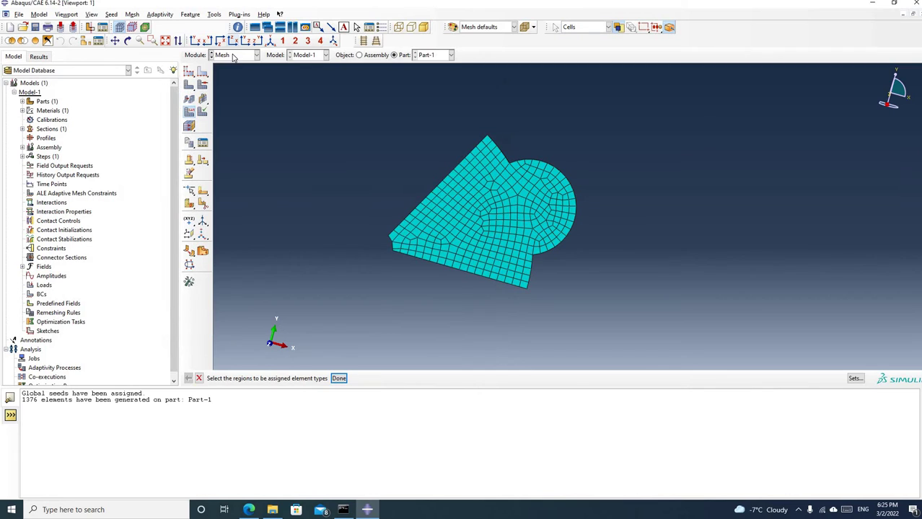
# Create a dependent instance of Part-1 in the assembly
pyautogui.click(234, 55)
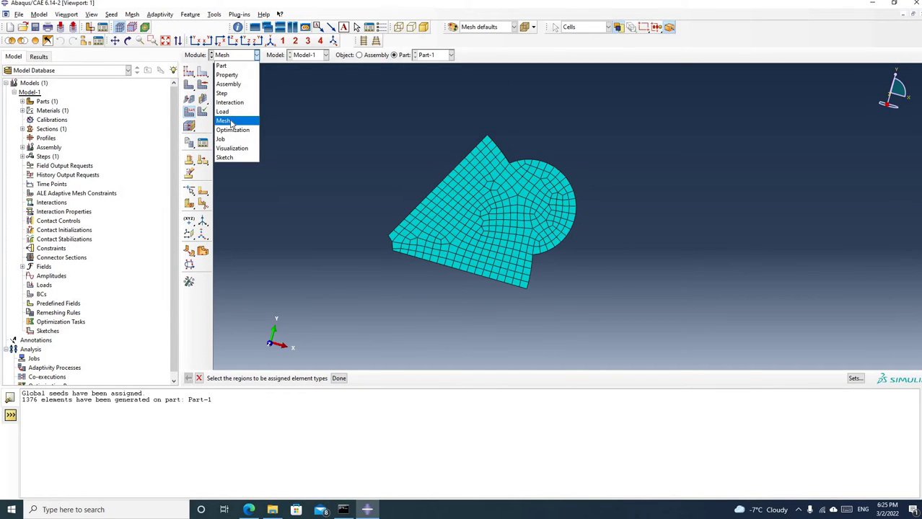
pyautogui.click(227, 85)
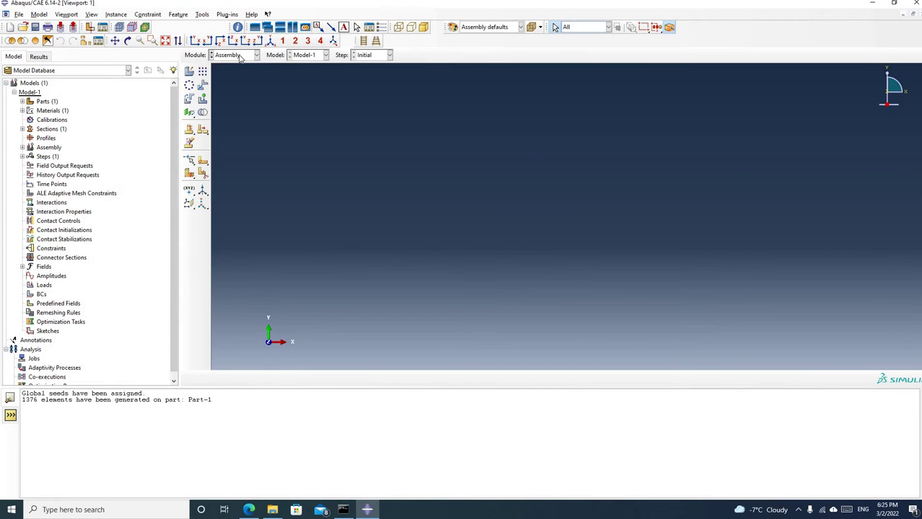
pyautogui.click(190, 71)
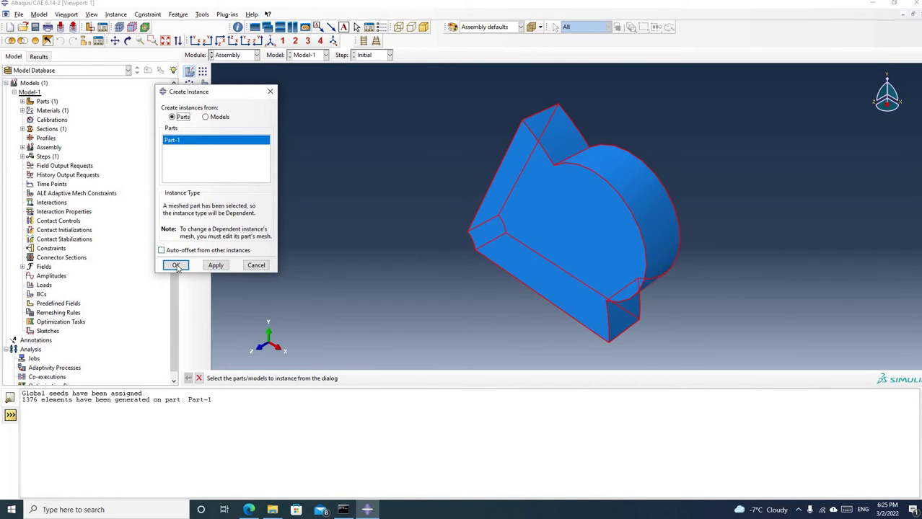
pyautogui.click(177, 266)
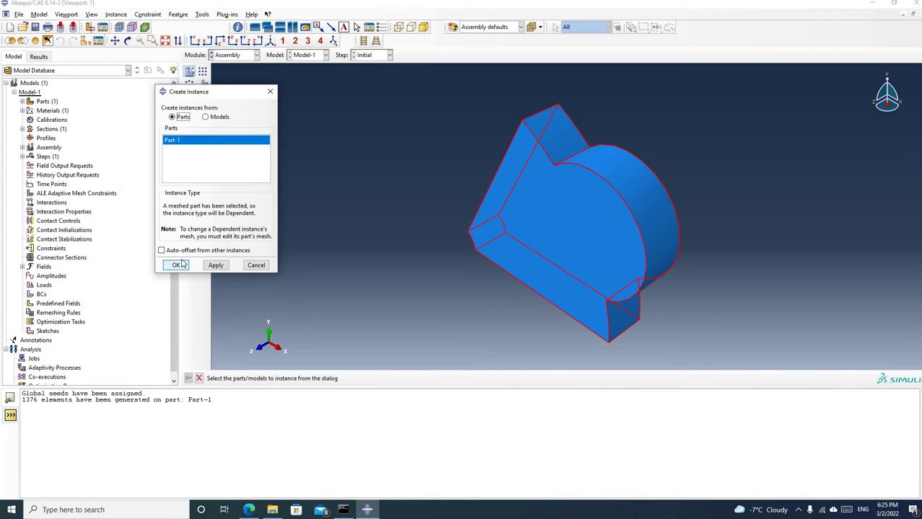
# Create a Static, General step after Initial with Nlgeom on and an initial increment size of 0.1
pyautogui.click(230, 56)
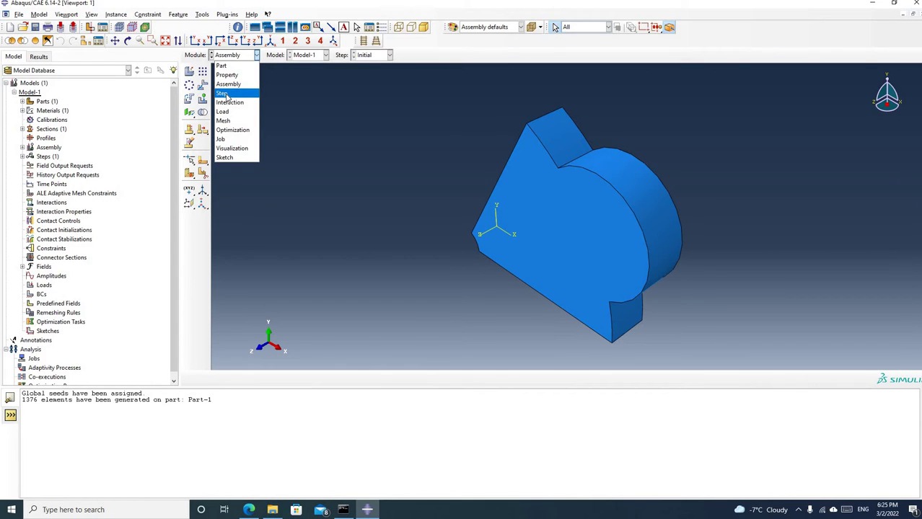
pyautogui.click(225, 94)
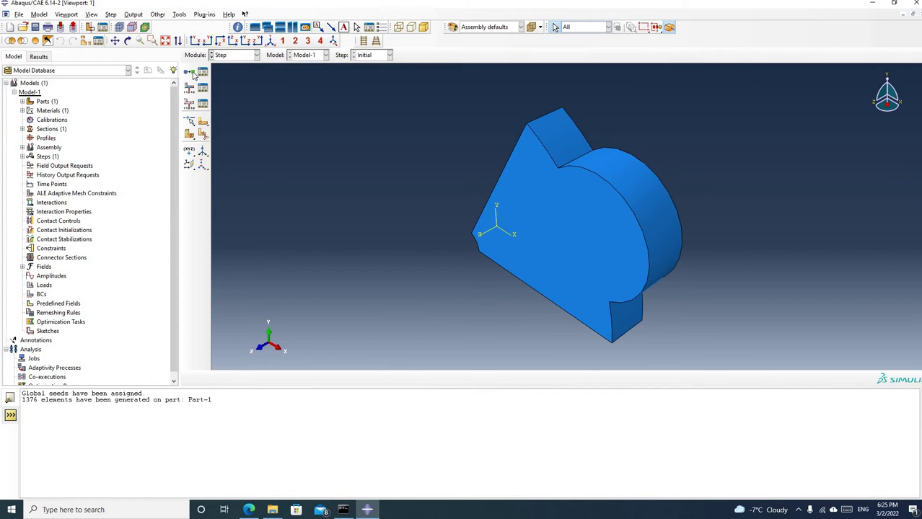
pyautogui.click(190, 72)
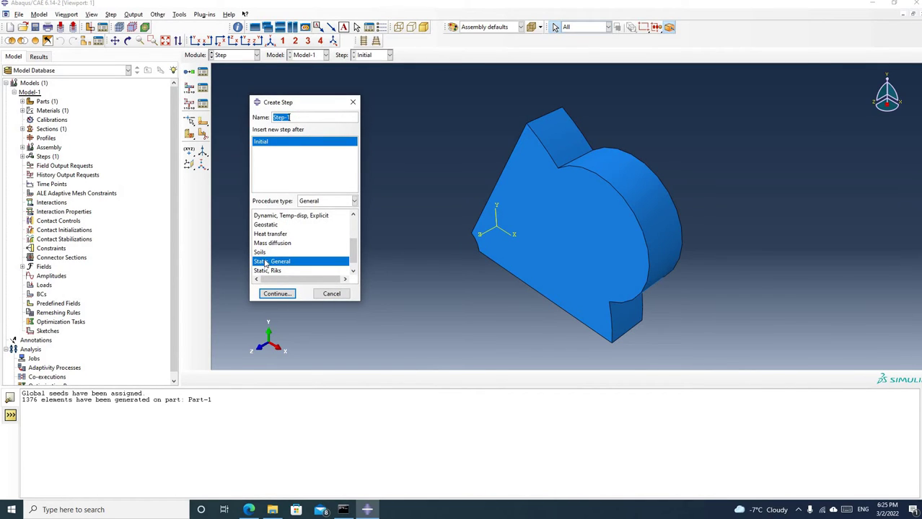
pyautogui.click(277, 294)
pyautogui.click(259, 181)
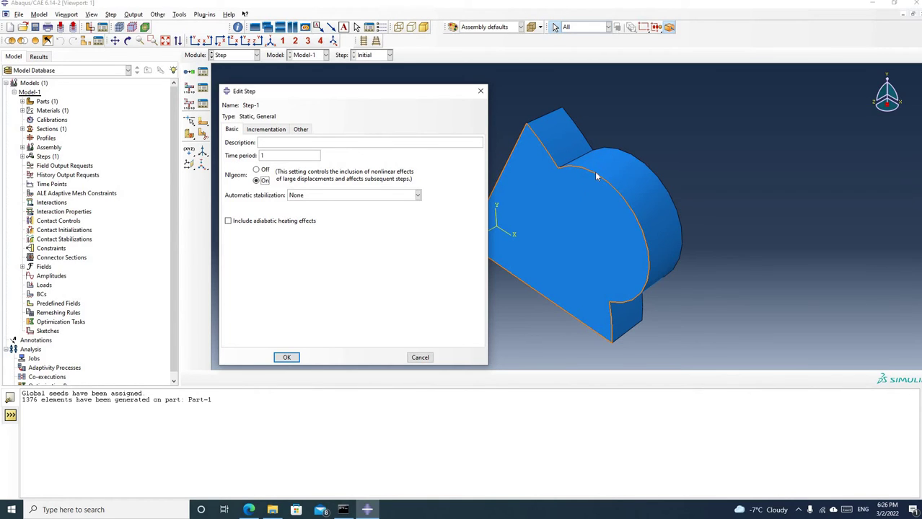
pyautogui.click(277, 130)
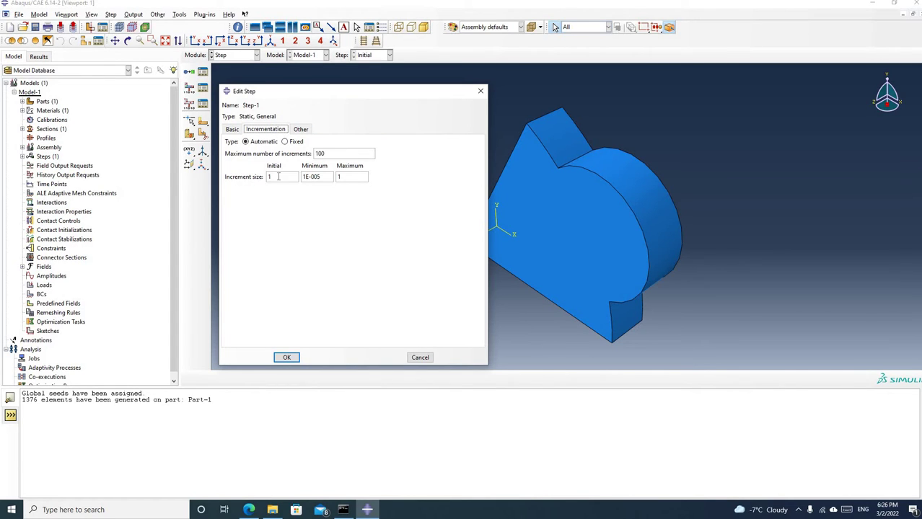
pyautogui.moveTo(276, 177); pyautogui.dragTo(249, 178)
pyautogui.write('0.1')
pyautogui.click(287, 357)
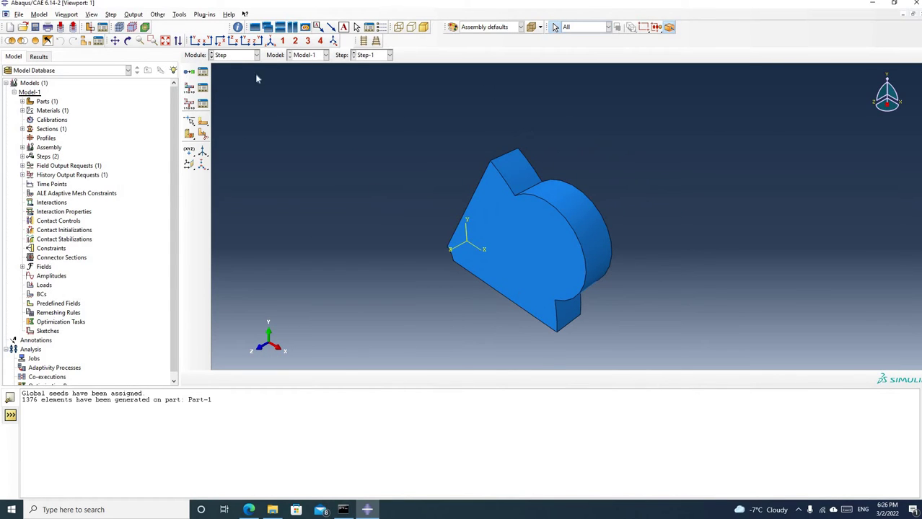
# Start a Cyclic symmetry (Standard) interaction named Int-1 in the Initial step
pyautogui.click(127, 40)
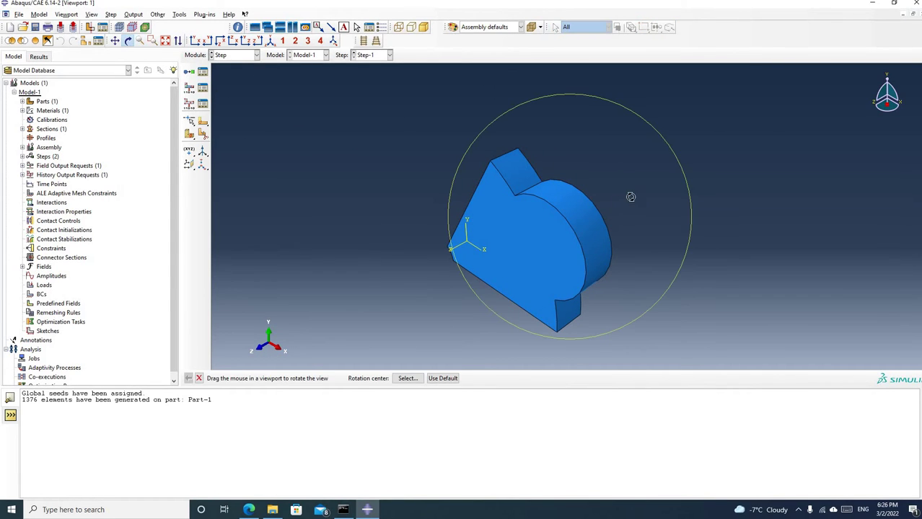
pyautogui.moveTo(630, 198); pyautogui.dragTo(662, 170)
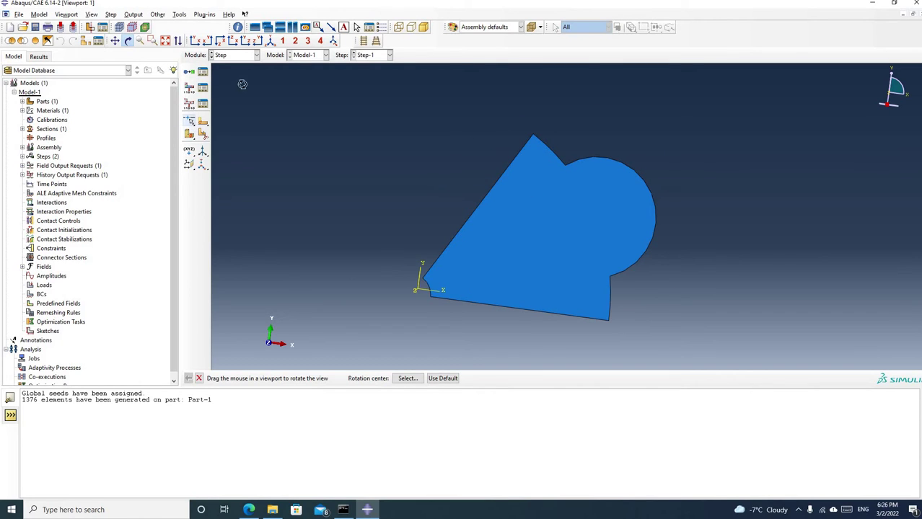
pyautogui.click(244, 55)
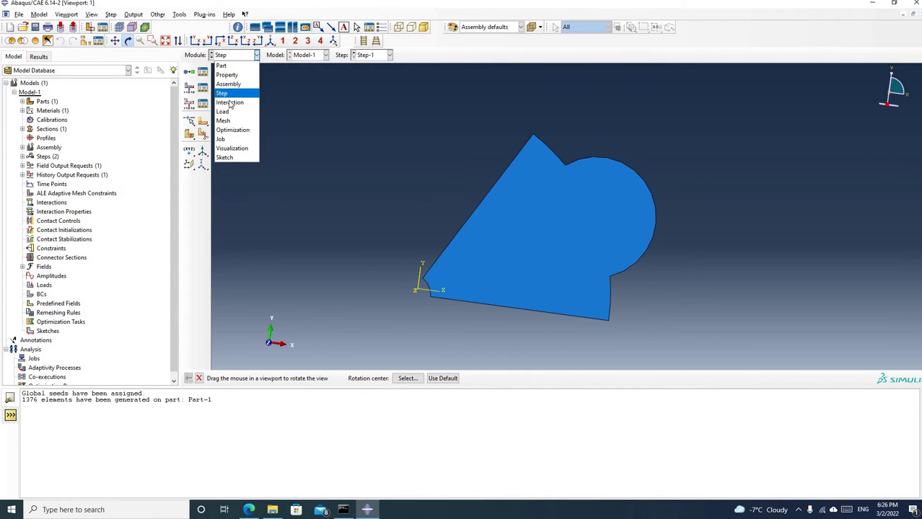
pyautogui.click(230, 103)
pyautogui.click(189, 72)
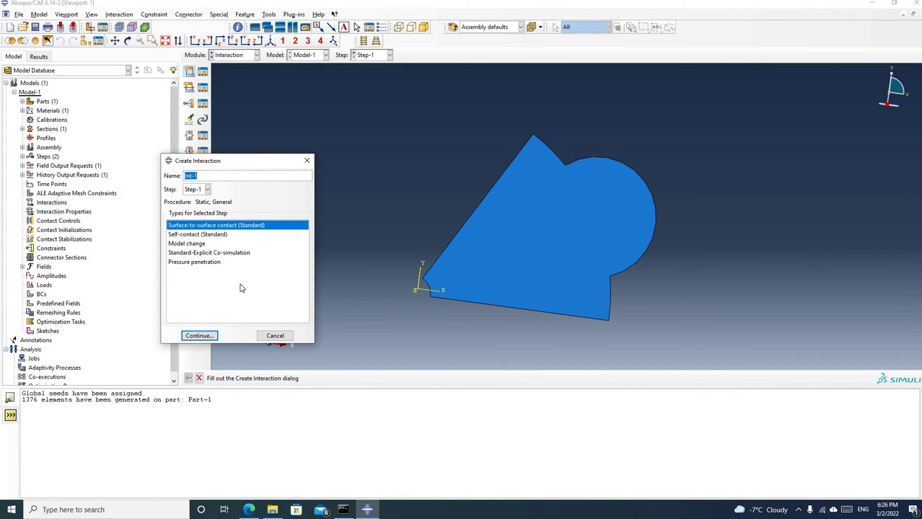
pyautogui.click(203, 175)
pyautogui.click(205, 190)
pyautogui.click(199, 201)
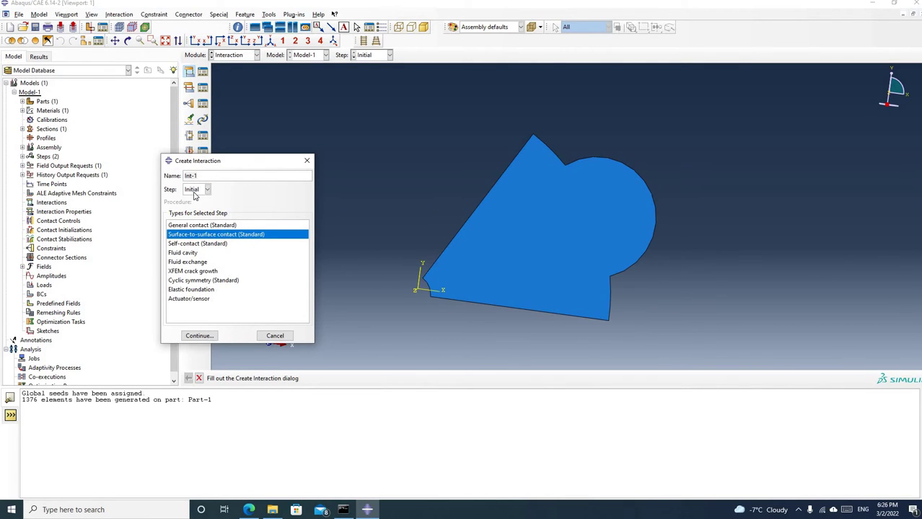
pyautogui.click(193, 283)
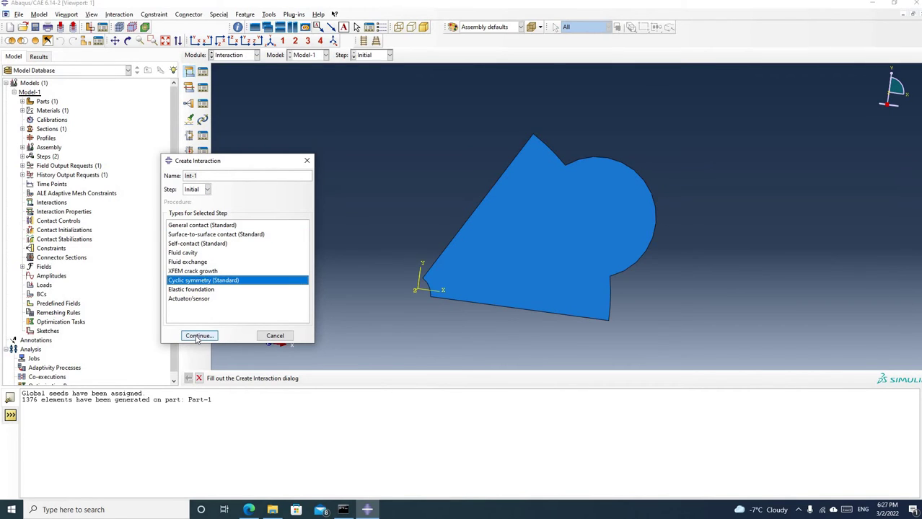
pyautogui.click(199, 336)
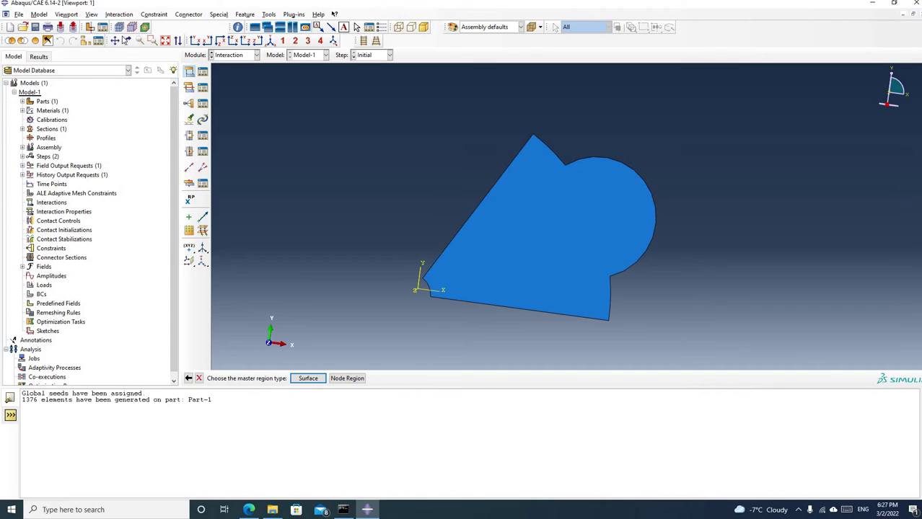
# Define the sector's flat radial side face along the X axis as the master surface of the cyclic symmetry interaction
pyautogui.click(127, 41)
pyautogui.moveTo(550, 214); pyautogui.dragTo(578, 183)
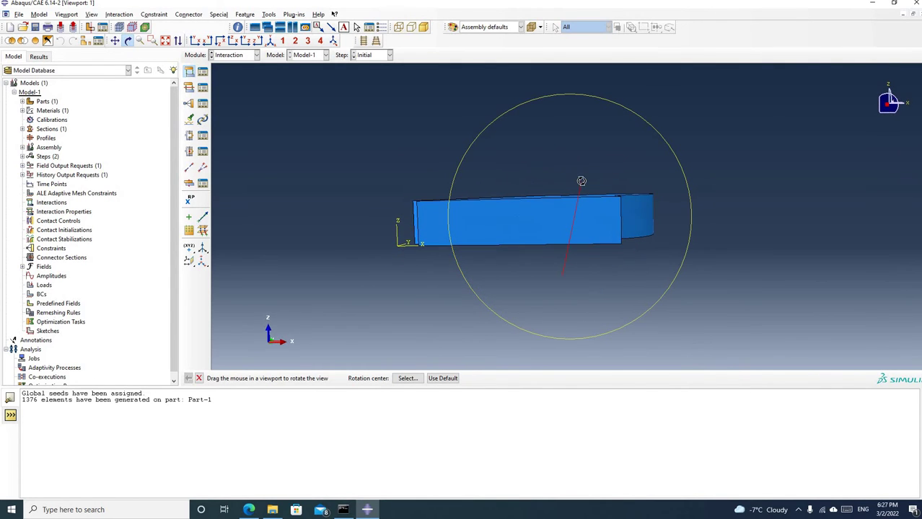
pyautogui.moveTo(551, 255); pyautogui.dragTo(589, 246)
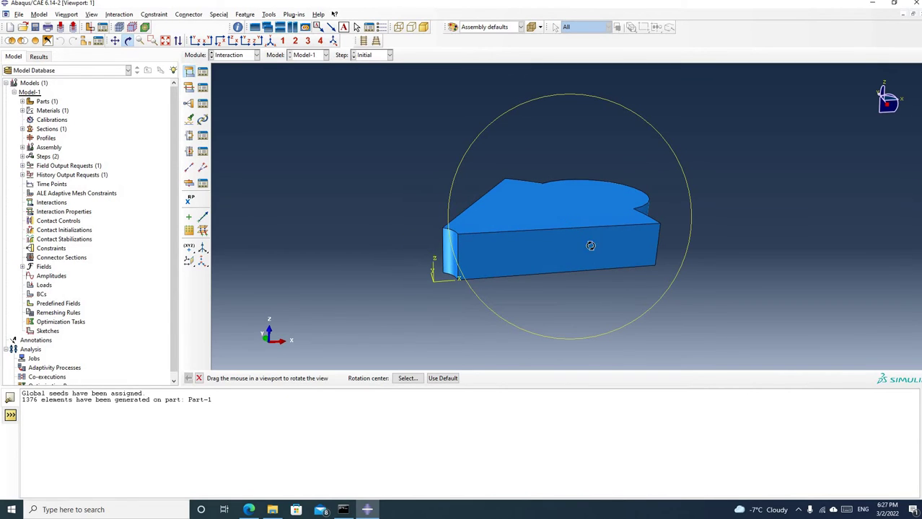
pyautogui.press('Escape')
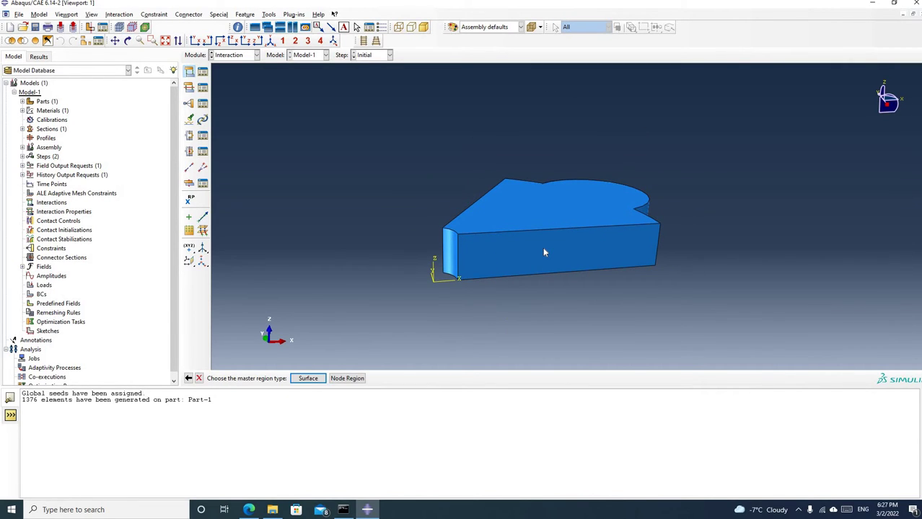
pyautogui.click(307, 378)
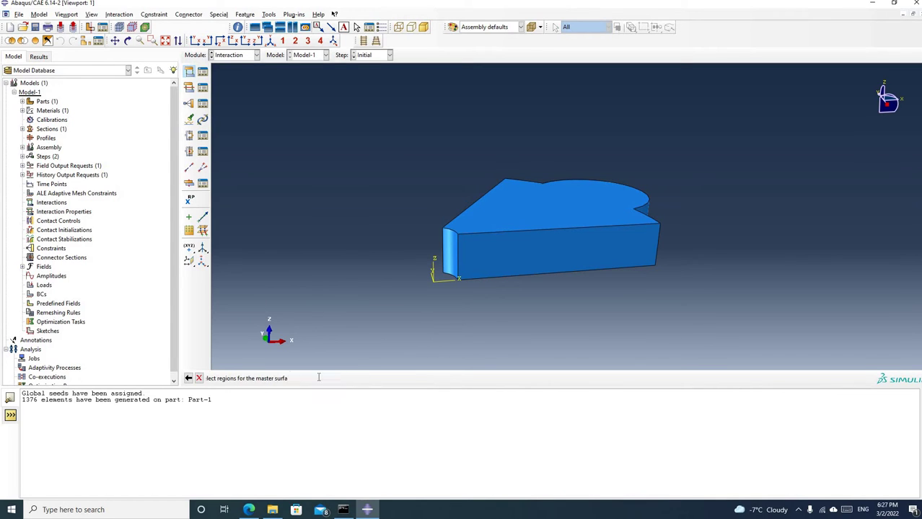
pyautogui.click(532, 251)
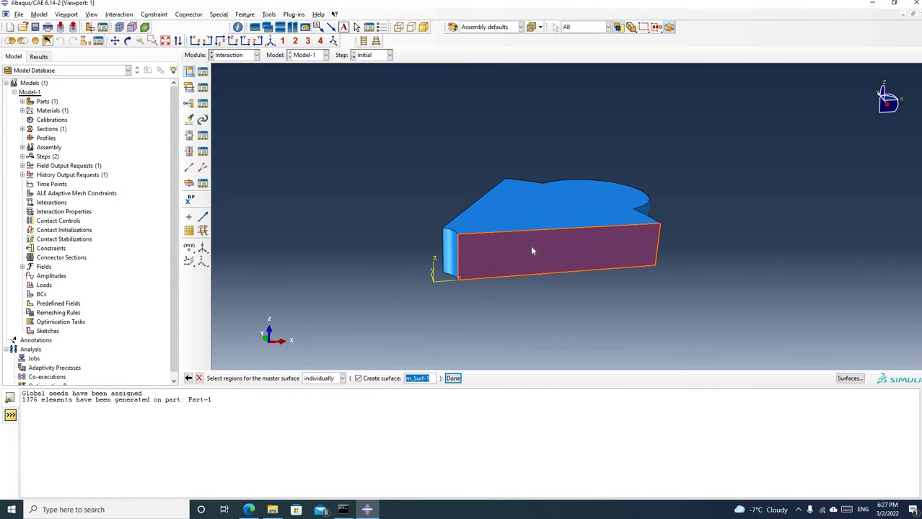
pyautogui.click(457, 378)
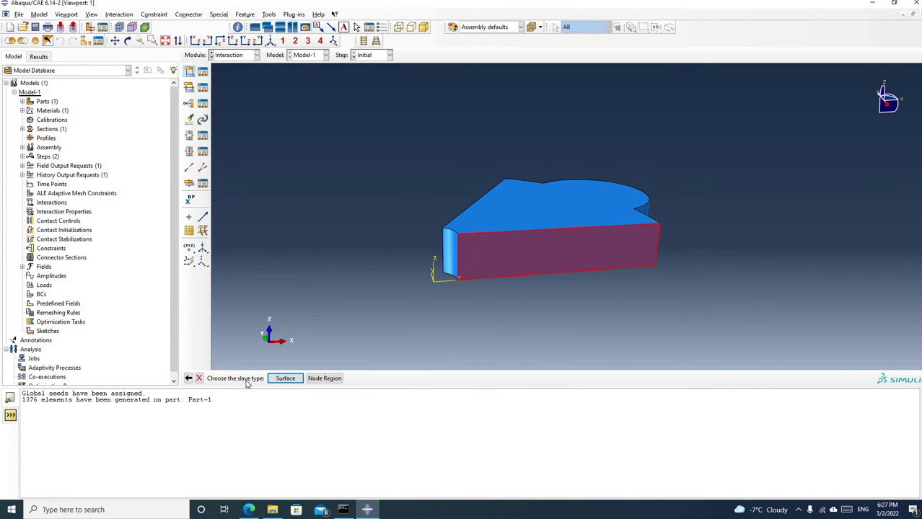
# Define the sector's other flat radial side face, opposite the master face, as the slave surface of the cyclic symmetry interaction
pyautogui.click(128, 41)
pyautogui.moveTo(599, 238); pyautogui.dragTo(557, 260)
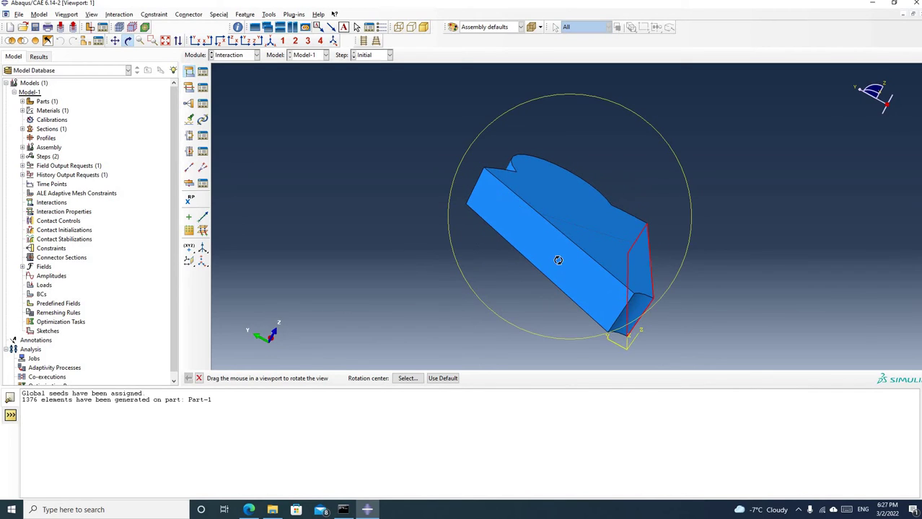
pyautogui.press('Escape')
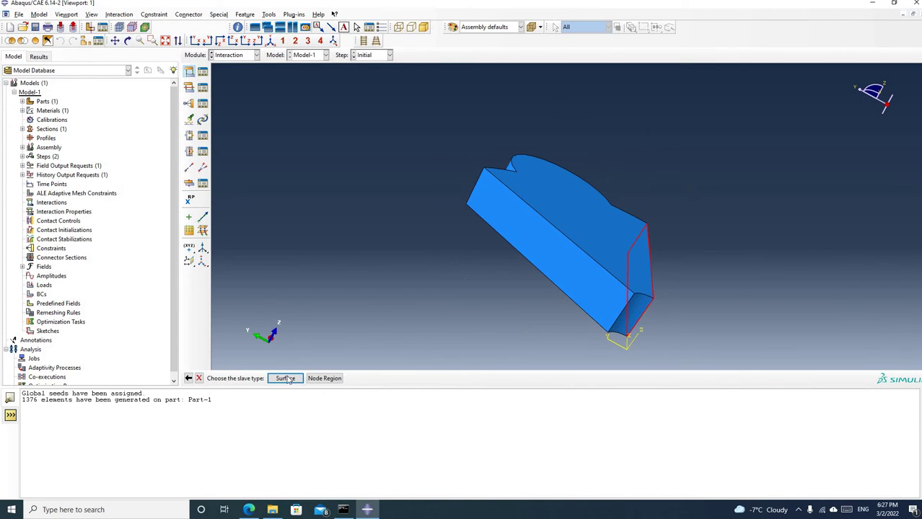
pyautogui.click(286, 378)
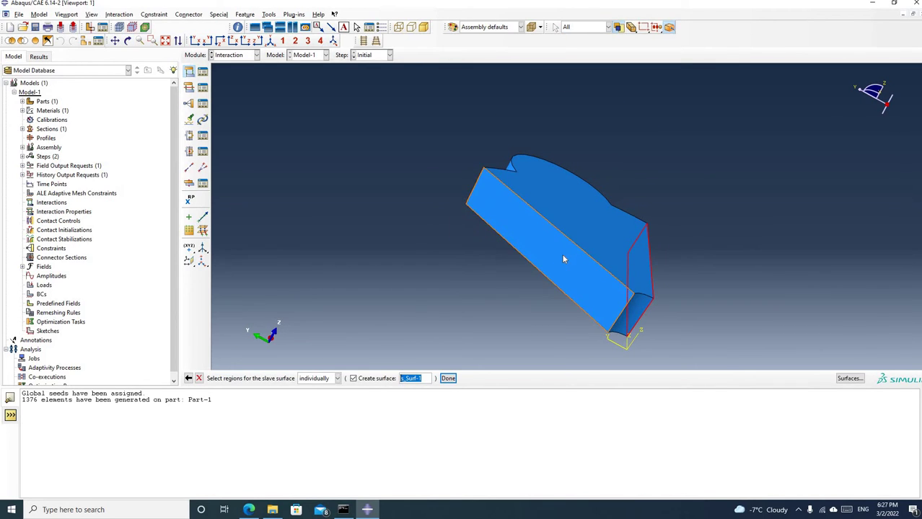
pyautogui.click(564, 259)
pyautogui.click(447, 378)
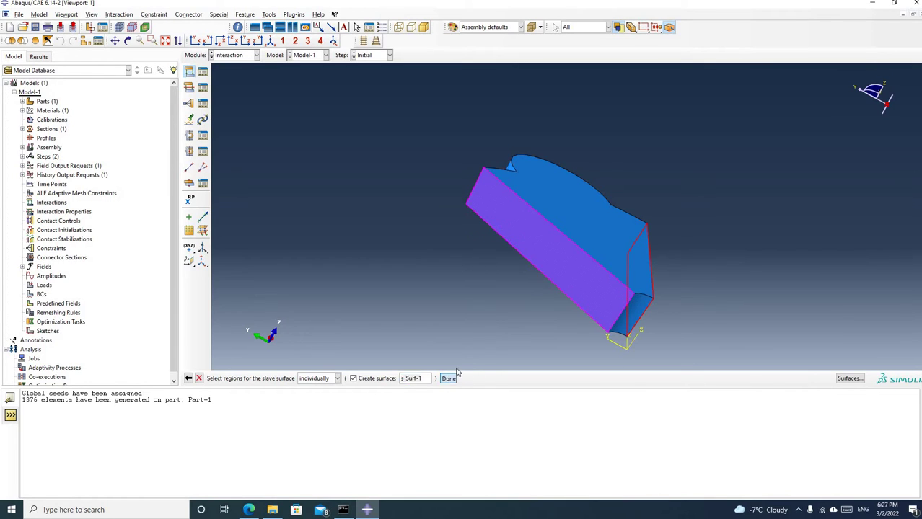
# Create two reference points on the disc's rotation axis at coordinates 0,0,0 and 0,0,1
pyautogui.scroll(1, 467, 312)
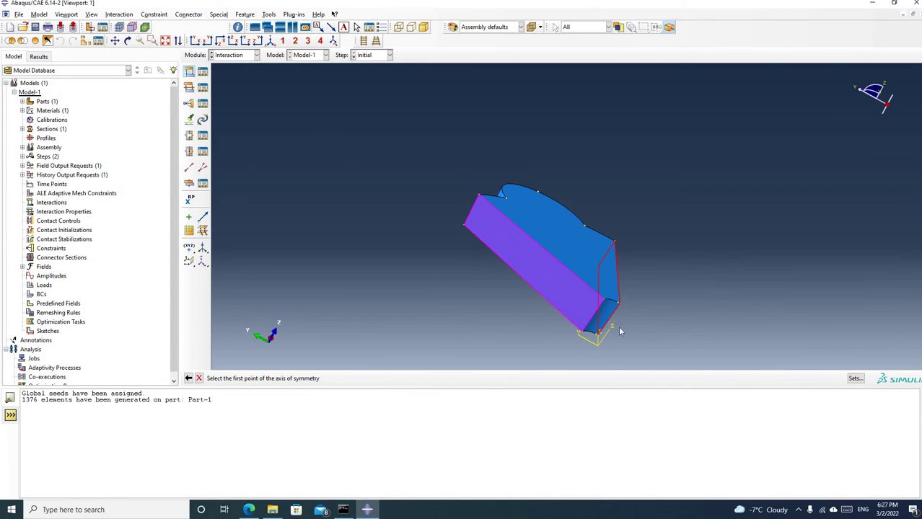
pyautogui.click(189, 201)
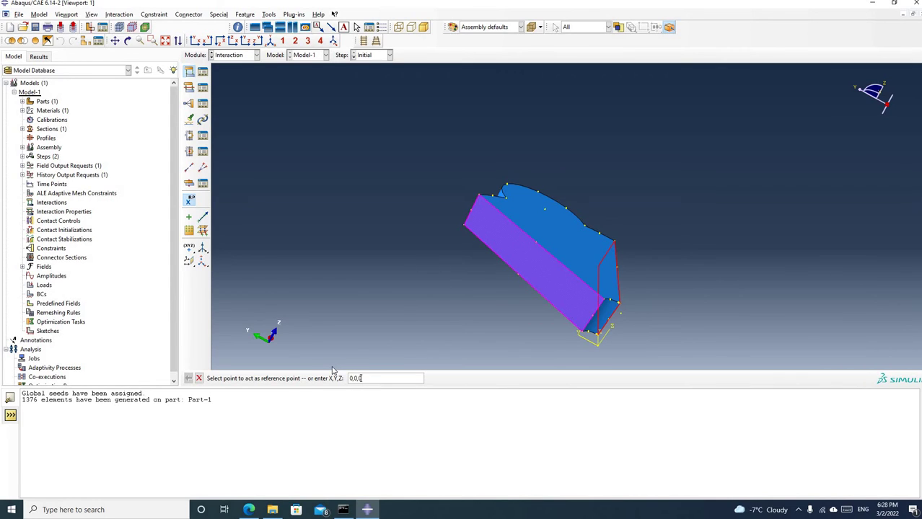
pyautogui.press('Return')
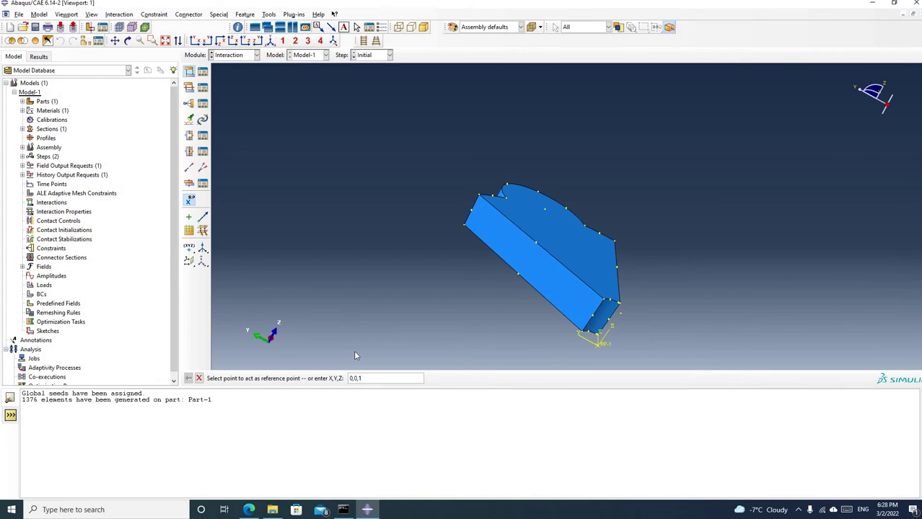
pyautogui.press('Return')
pyautogui.scroll(1, 589, 362)
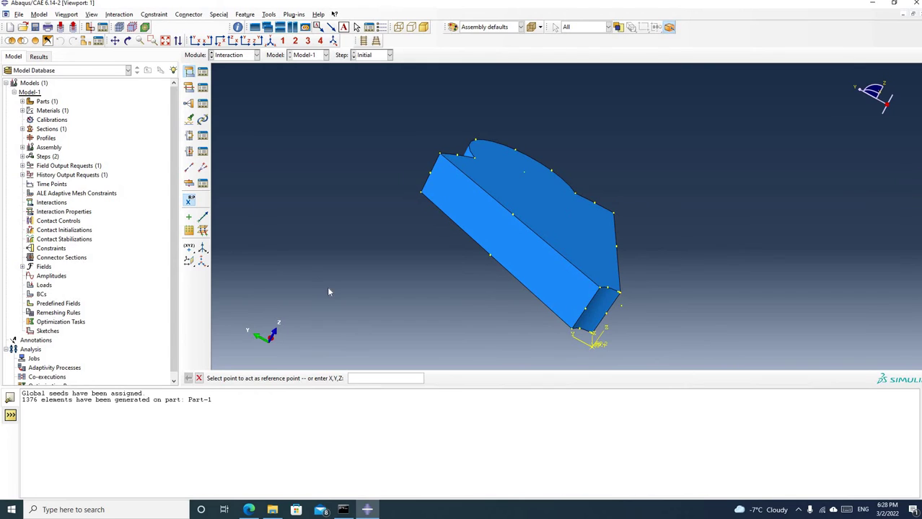
pyautogui.scroll(-2, 328, 292)
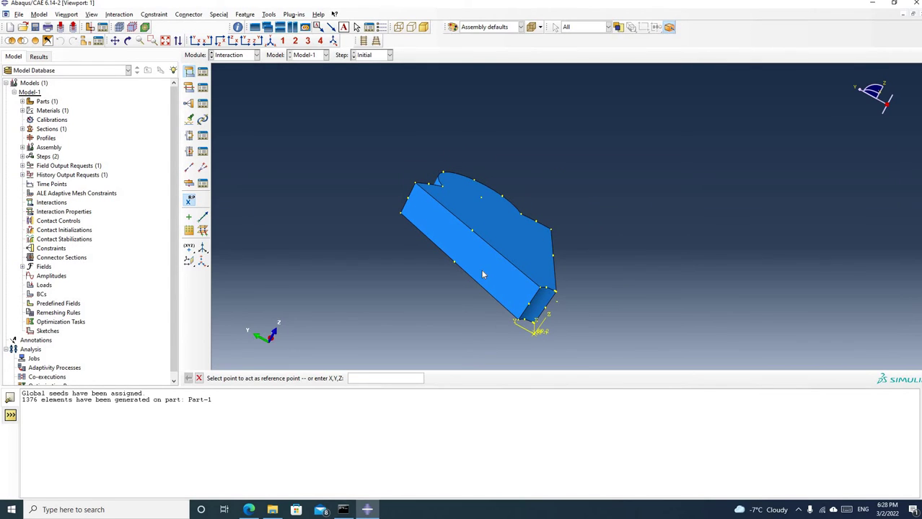
pyautogui.press('Escape')
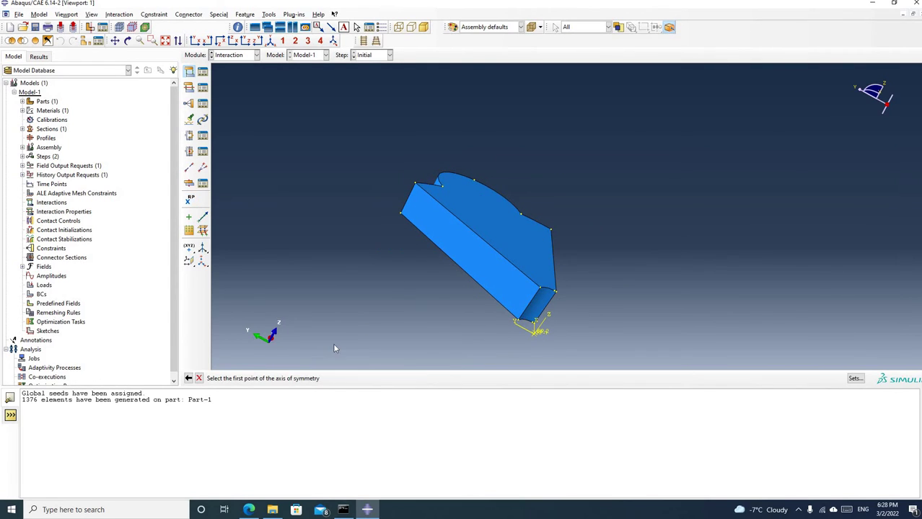
# Define the cyclic symmetry axis from reference point RP-1 at the origin to RP-2 on the Z axis
pyautogui.scroll(3, 540, 333)
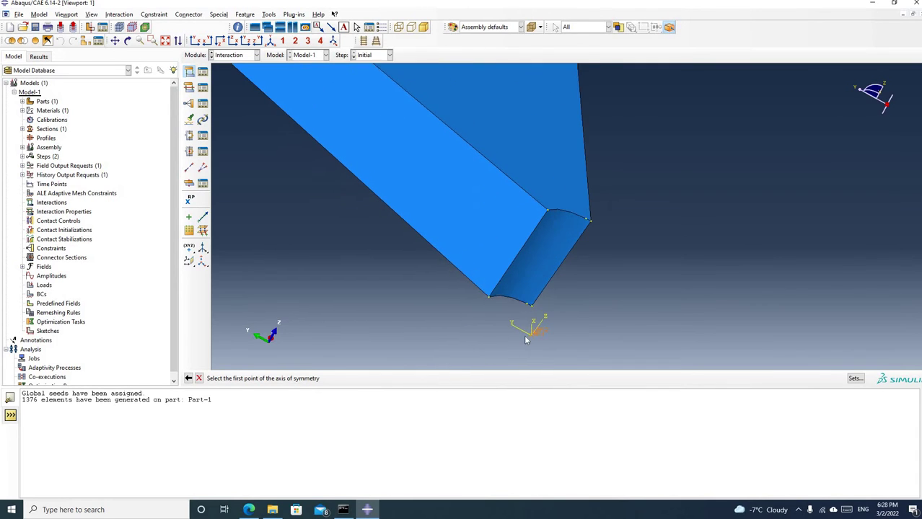
pyautogui.scroll(1, 538, 337)
pyautogui.scroll(1, 538, 339)
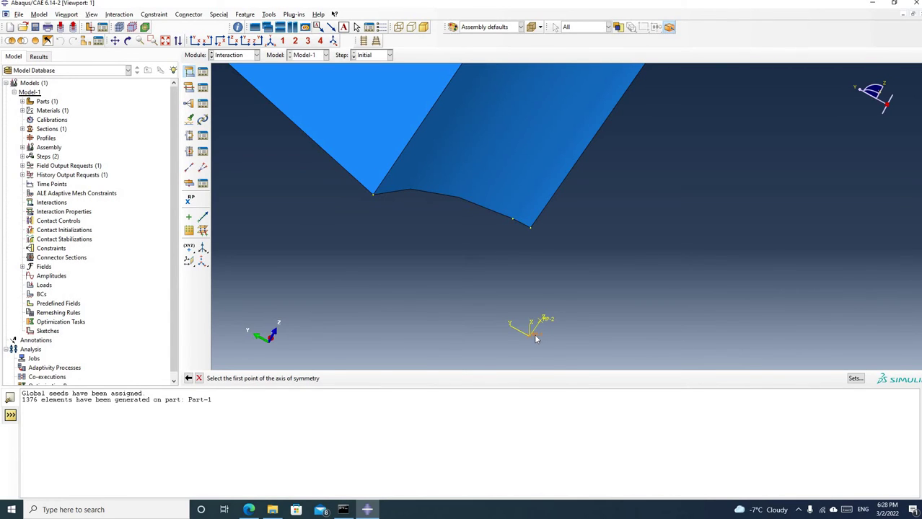
pyautogui.click(536, 337)
pyautogui.scroll(2, 541, 330)
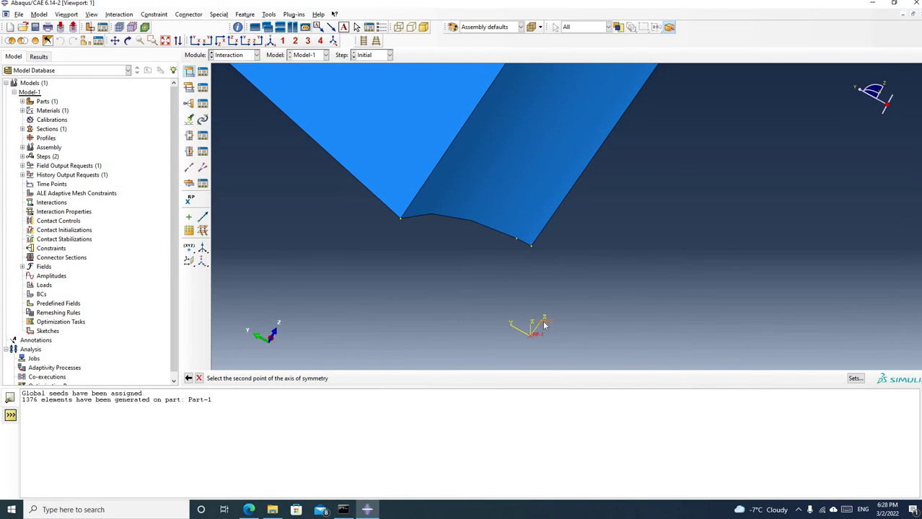
pyautogui.click(544, 326)
pyautogui.scroll(-3, 505, 318)
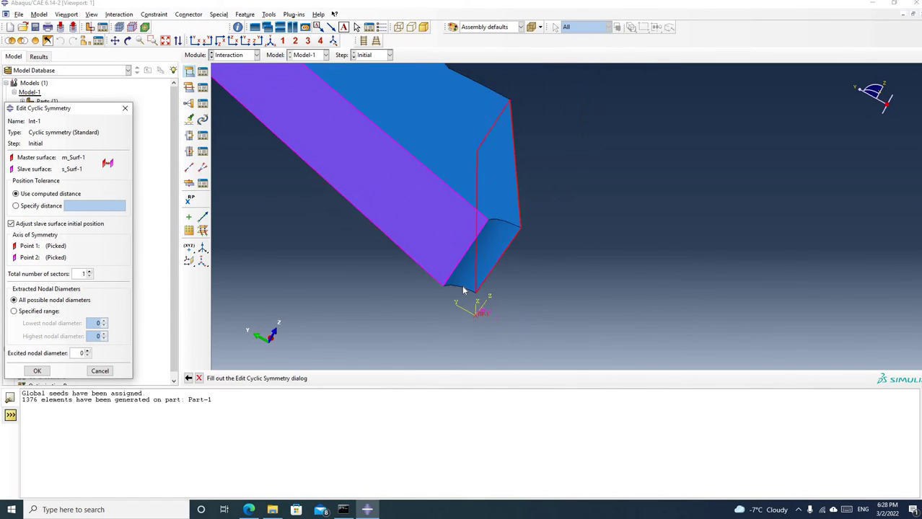
pyautogui.scroll(-3, 463, 290)
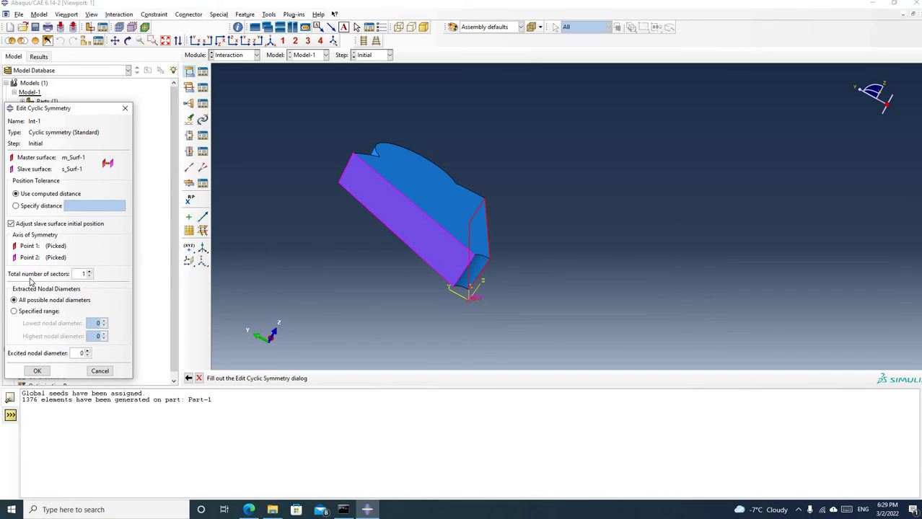
# Set the total number of sectors to 6 and create the cyclic symmetry interaction
pyautogui.doubleClick(83, 274)
pyautogui.click(249, 510)
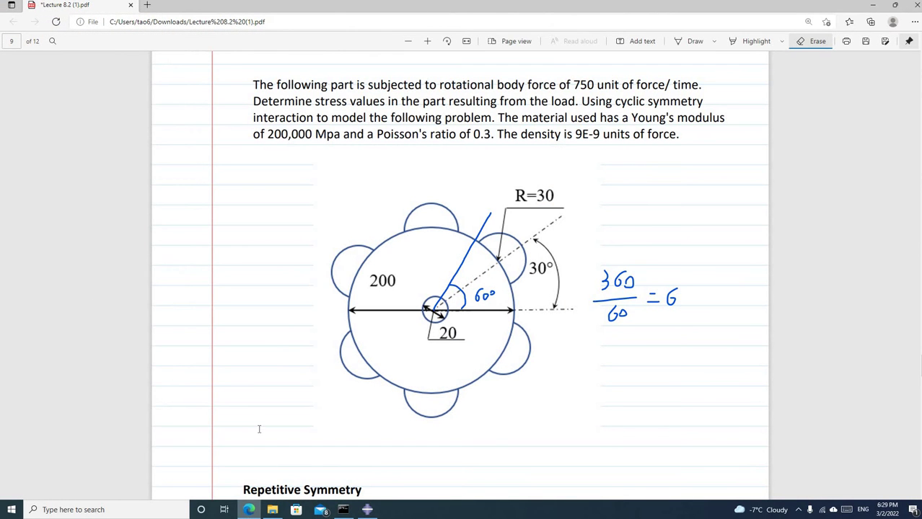
pyautogui.click(249, 510)
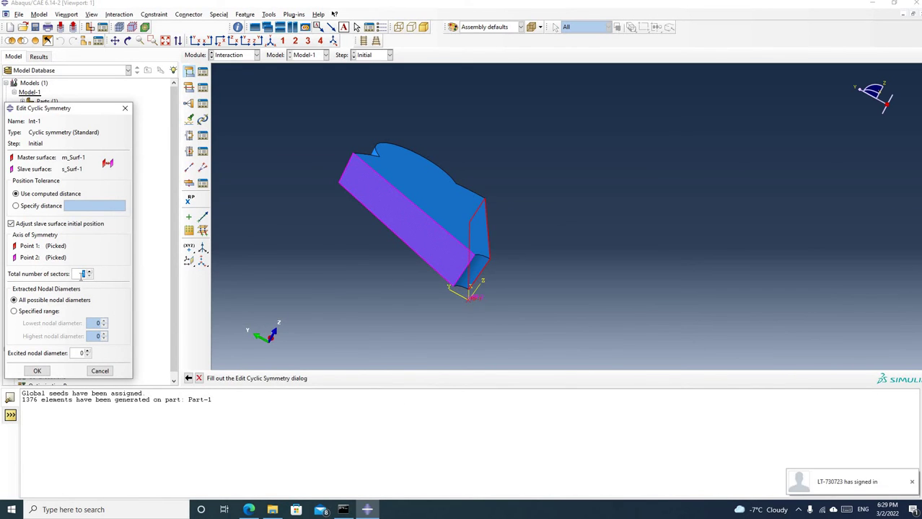
pyautogui.write('6')
pyautogui.click(37, 371)
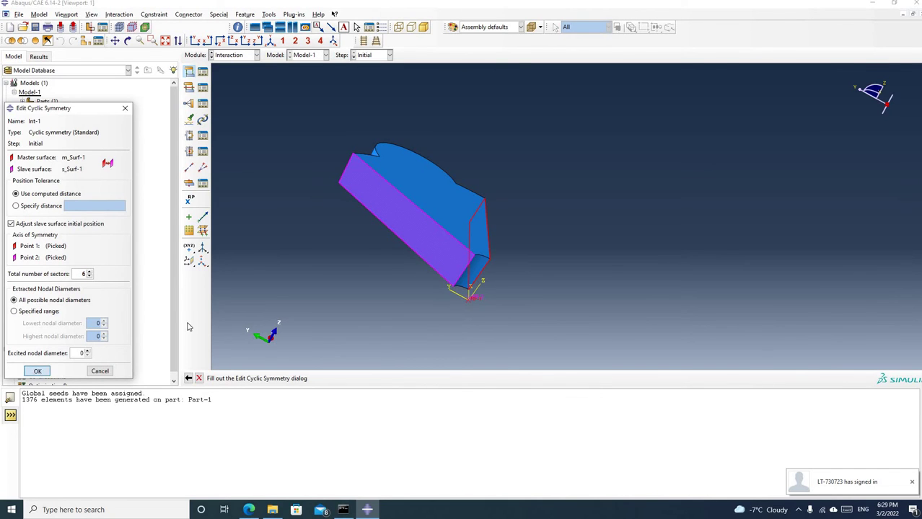
# Start a Symmetry/Antisymmetry/Encastre boundary condition named BC-1 in Step-1
pyautogui.click(128, 41)
pyautogui.moveTo(372, 268); pyautogui.dragTo(473, 255)
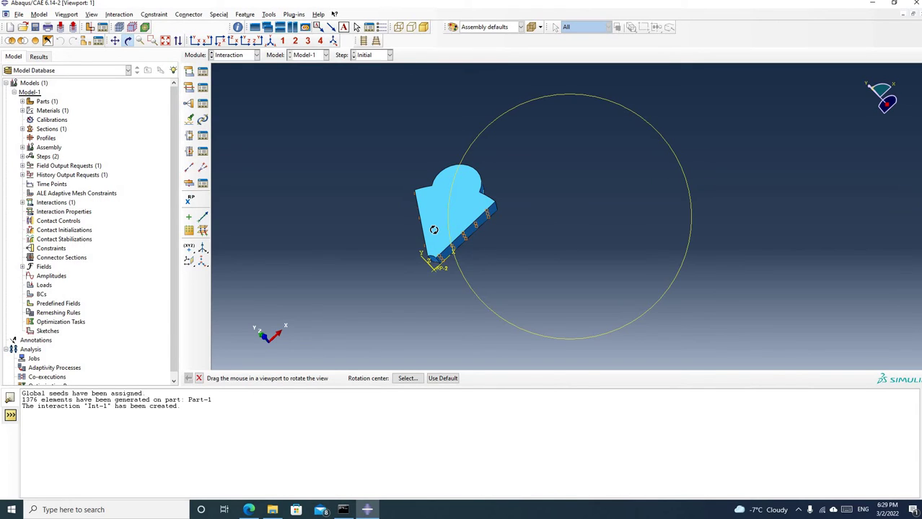
pyautogui.moveTo(475, 257); pyautogui.dragTo(251, 160)
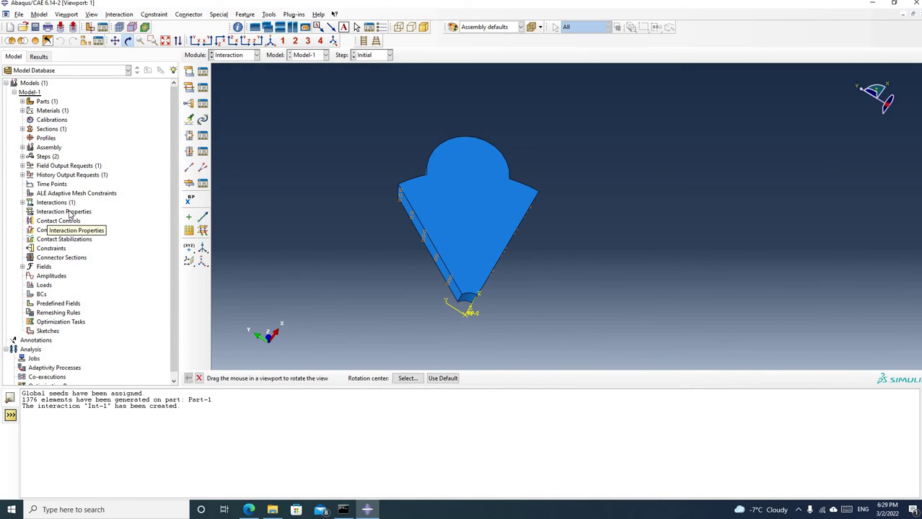
pyautogui.click(22, 156)
pyautogui.click(31, 176)
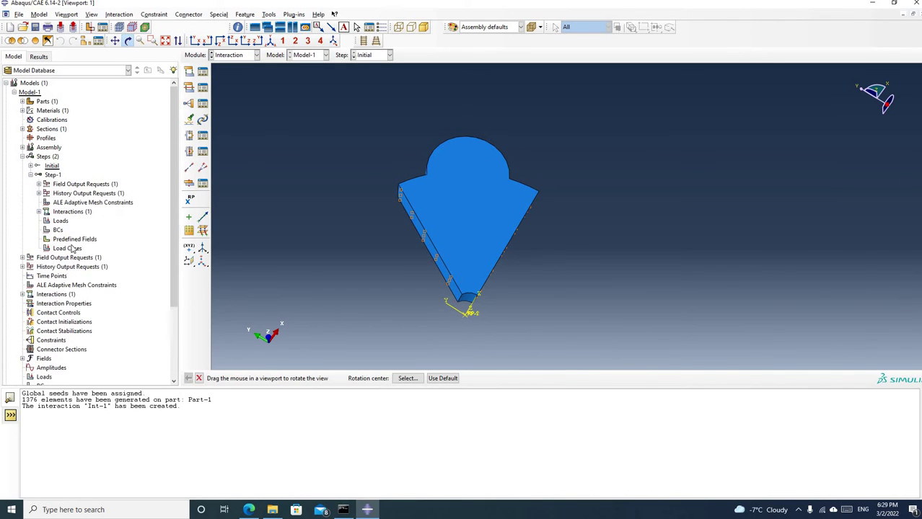
pyautogui.click(58, 229)
pyautogui.rightClick(58, 231)
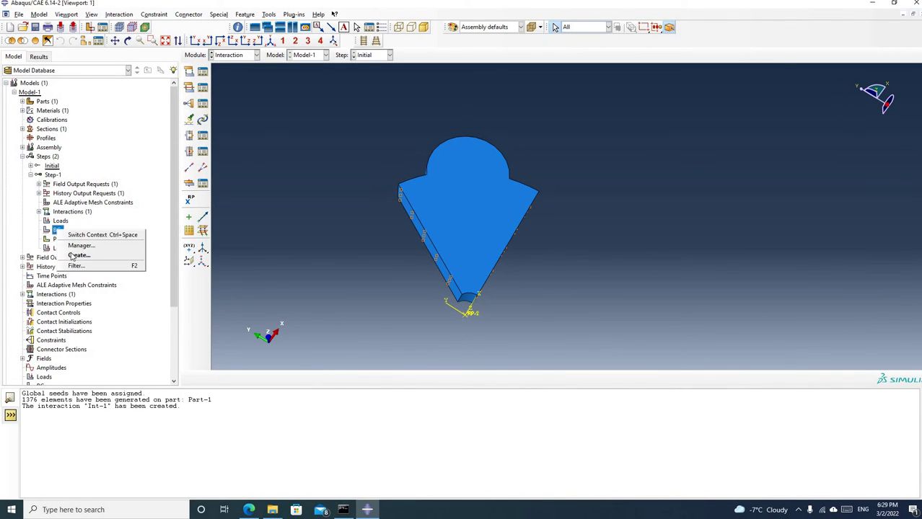
pyautogui.click(75, 256)
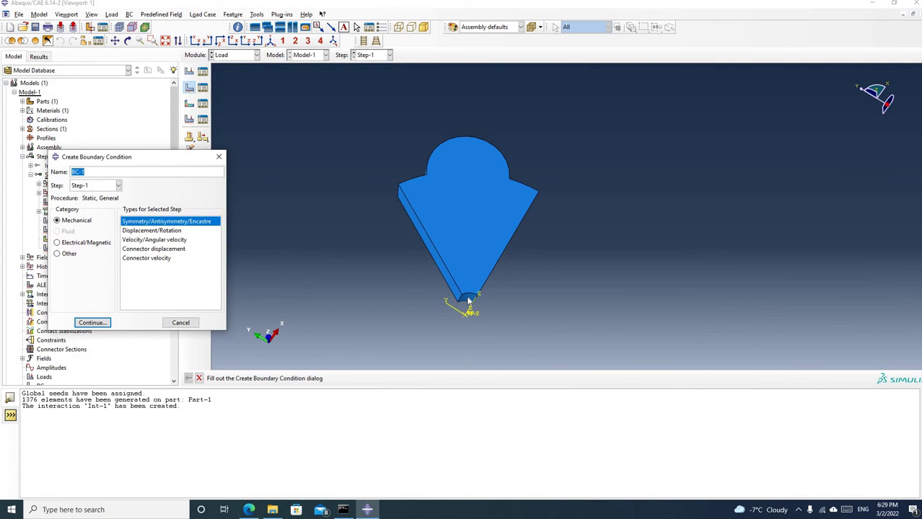
pyautogui.scroll(3, 468, 302)
pyautogui.scroll(-2, 468, 302)
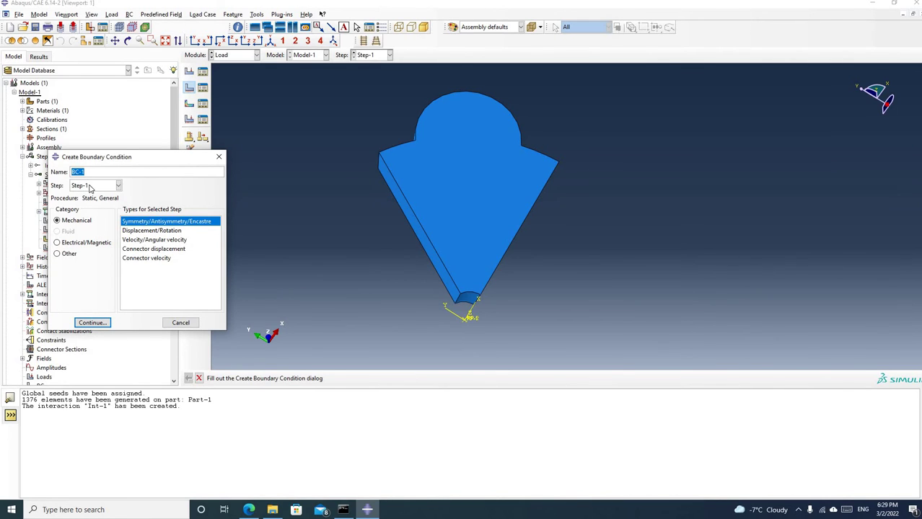
pyautogui.click(92, 322)
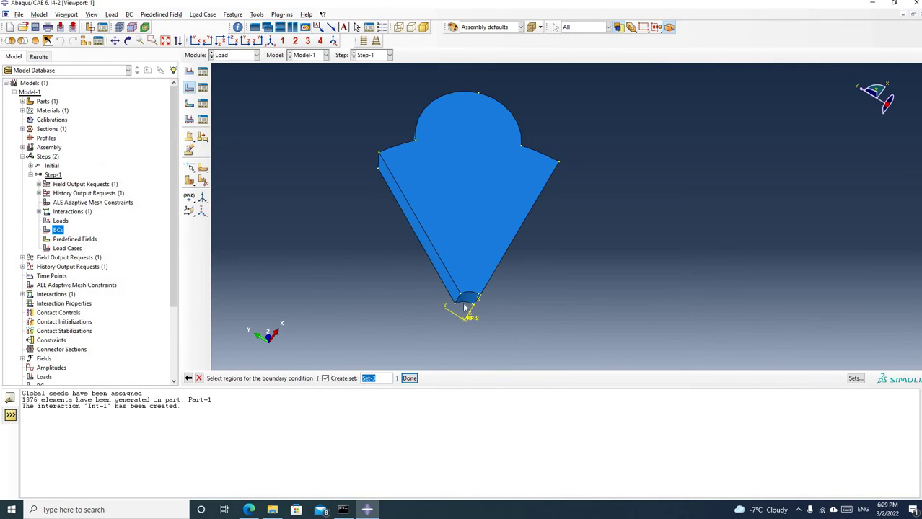
# Apply the ENCASTRE condition to the curved inner hole face at the sector's narrow end
pyautogui.scroll(-4, 468, 296)
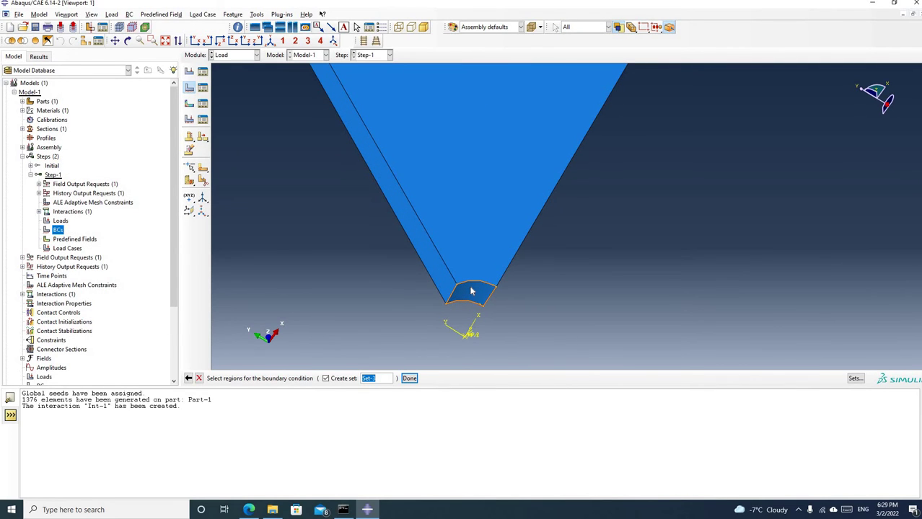
pyautogui.click(470, 291)
pyautogui.click(409, 378)
pyautogui.click(334, 227)
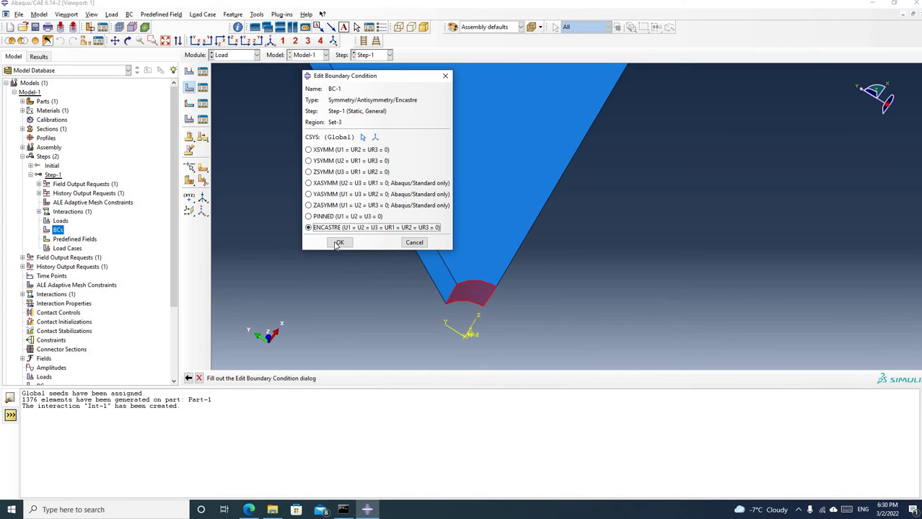
pyautogui.scroll(-5, 450, 300)
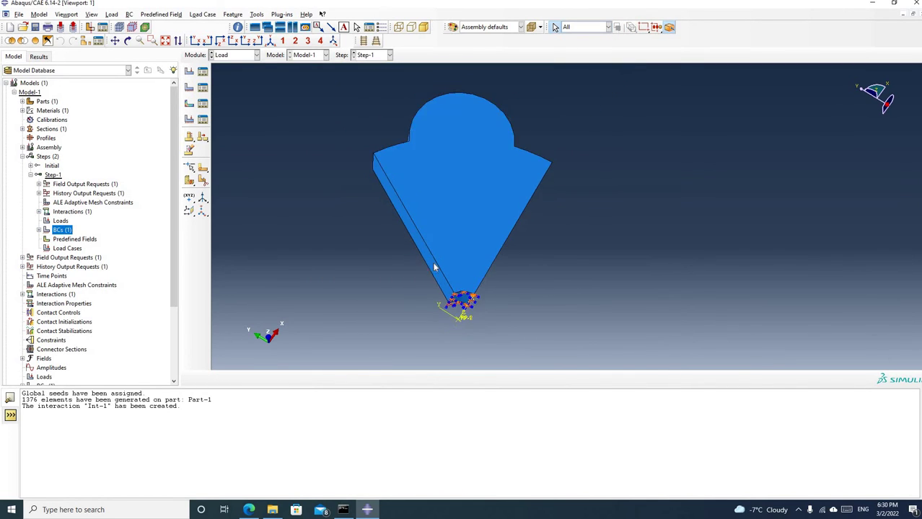
# Start a Rotational body force load named Load-1 in Step-1 and assign the whole sector body as its region
pyautogui.rightClick(61, 222)
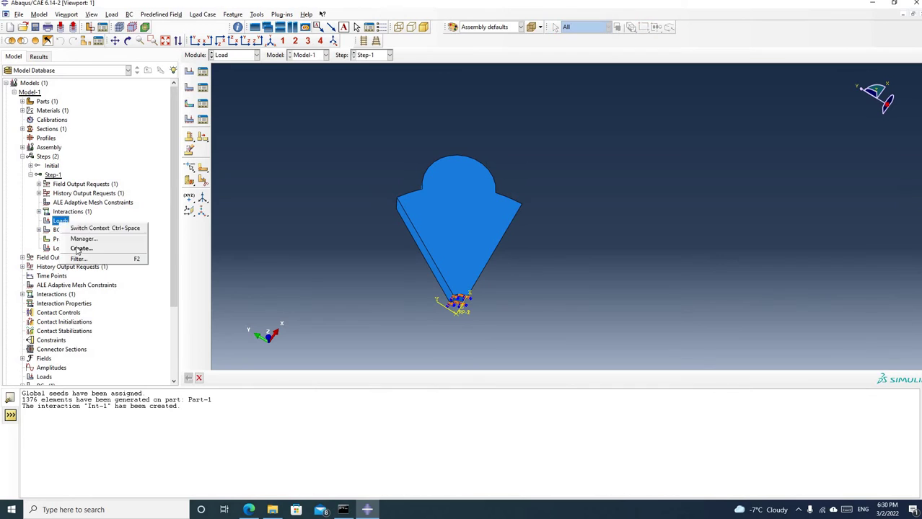
pyautogui.click(76, 249)
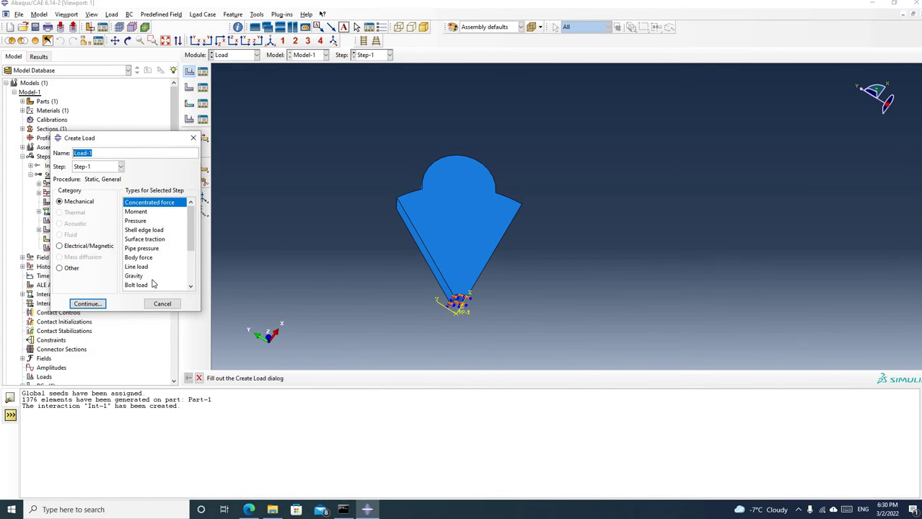
pyautogui.scroll(-2, 152, 284)
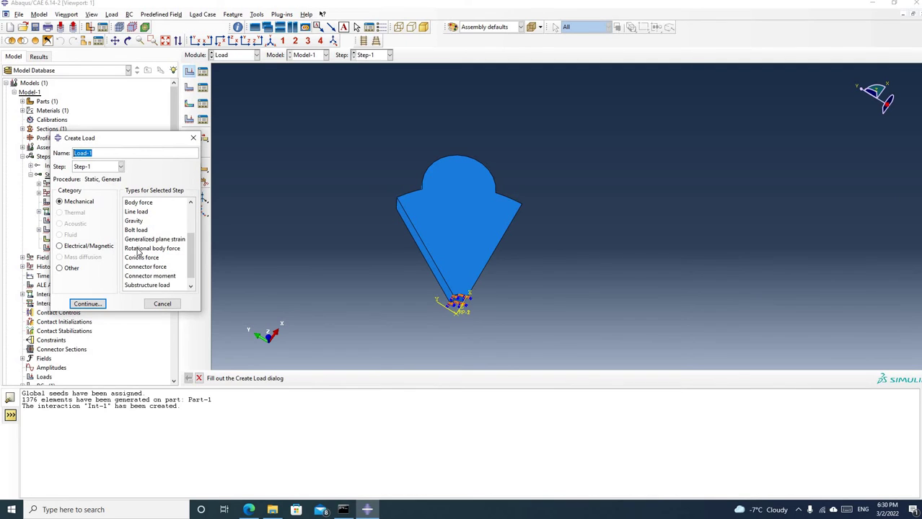
pyautogui.click(138, 249)
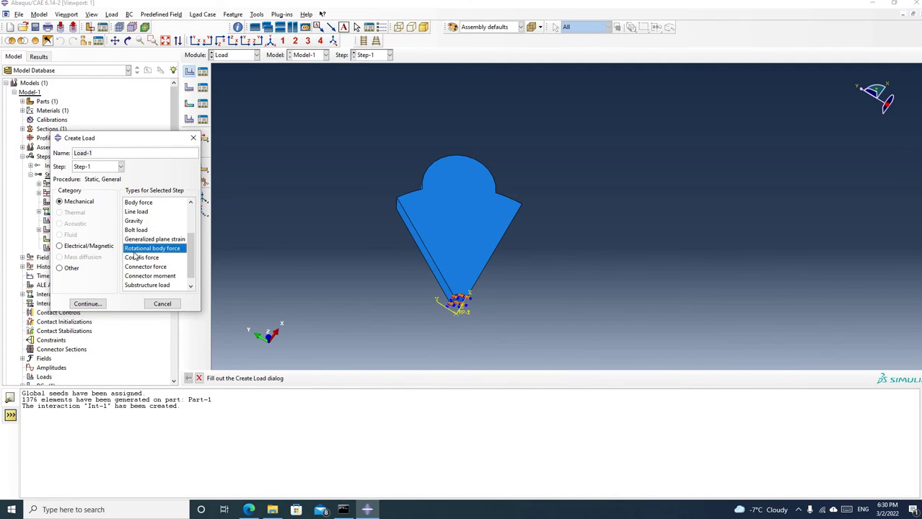
pyautogui.click(85, 303)
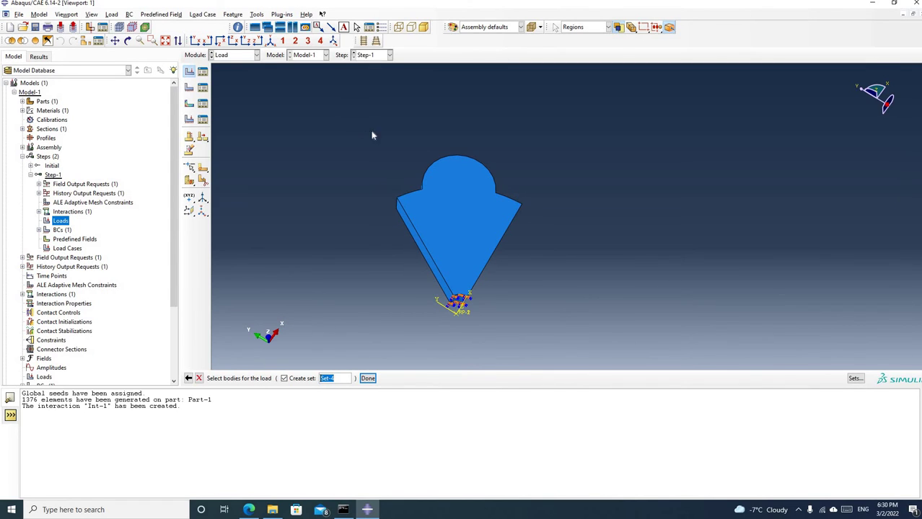
pyautogui.moveTo(543, 312); pyautogui.dragTo(554, 337)
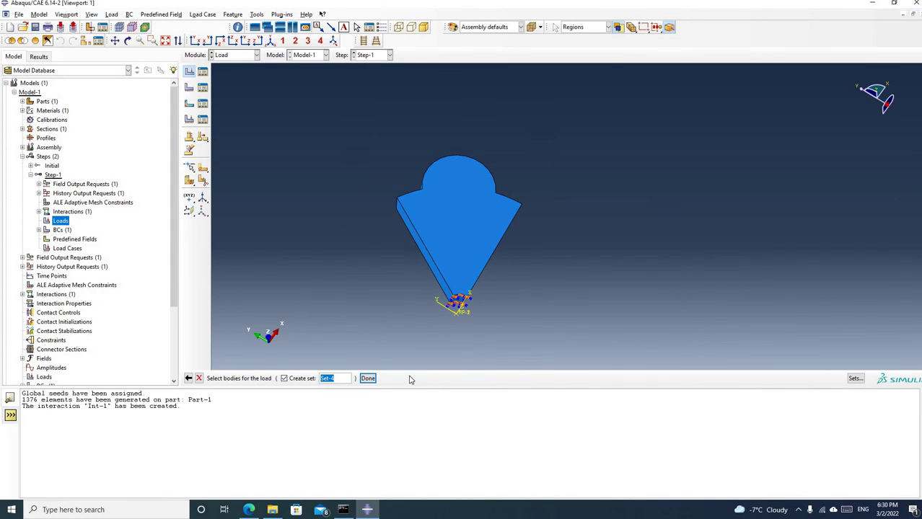
pyautogui.click(367, 378)
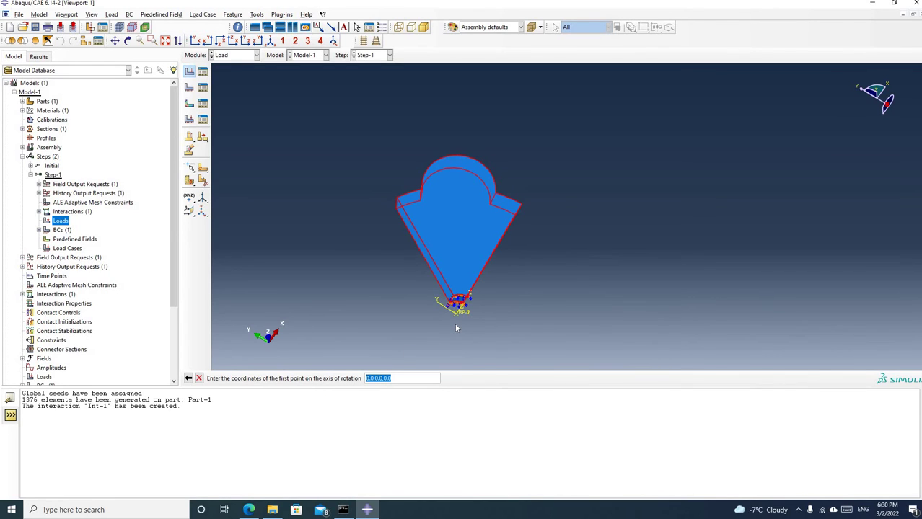
# Define the load's axis of rotation from the origin (0,0,0) to the second point (0,0,1)
pyautogui.scroll(1, 454, 324)
pyautogui.scroll(2, 456, 328)
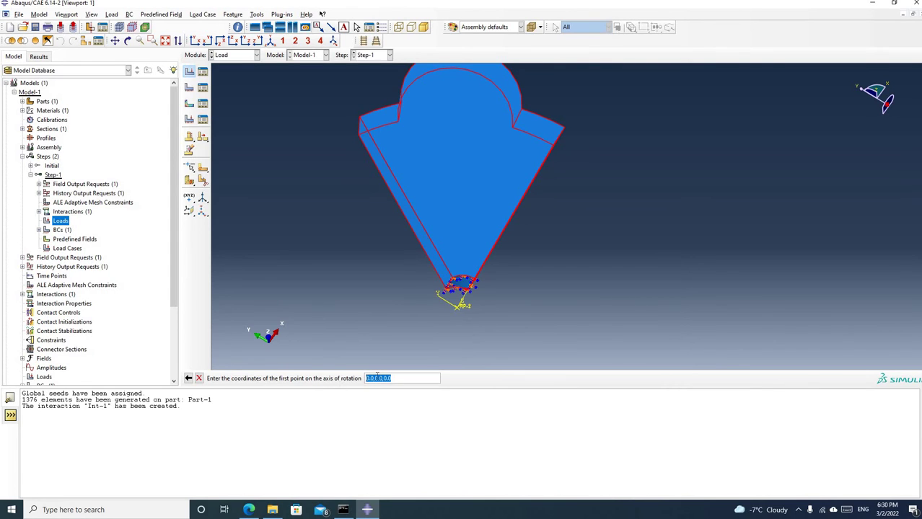
pyautogui.scroll(-3, 463, 308)
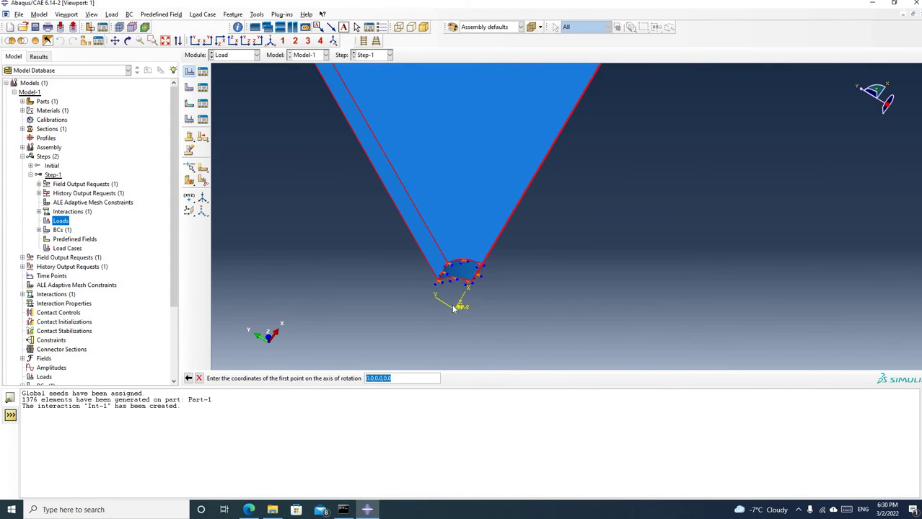
pyautogui.scroll(-2, 461, 310)
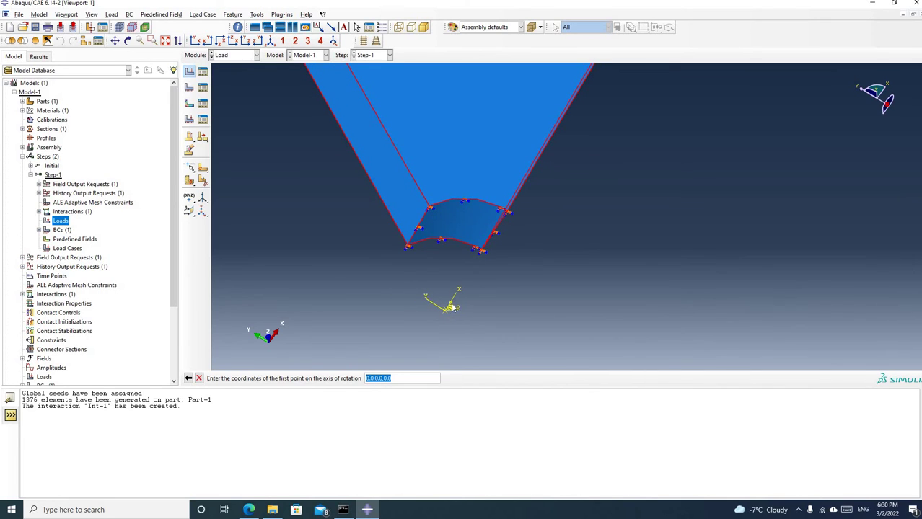
pyautogui.scroll(-2, 452, 313)
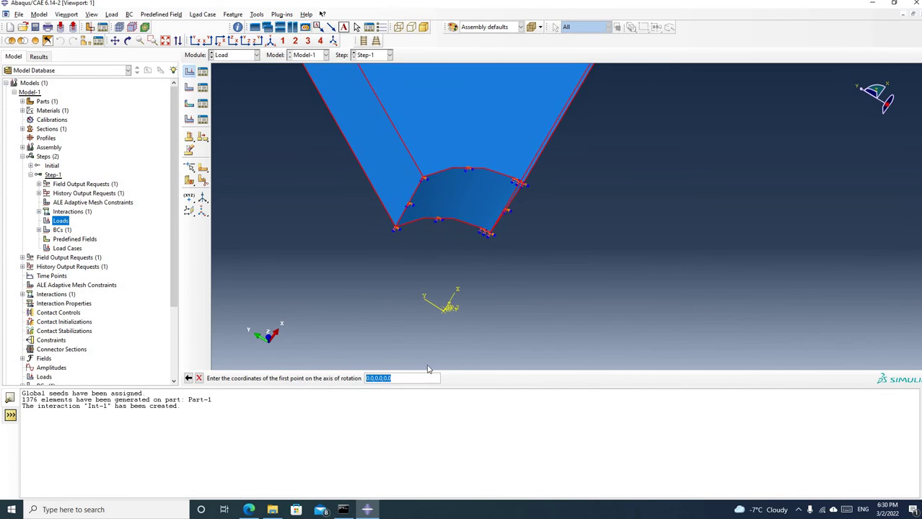
pyautogui.click(395, 377)
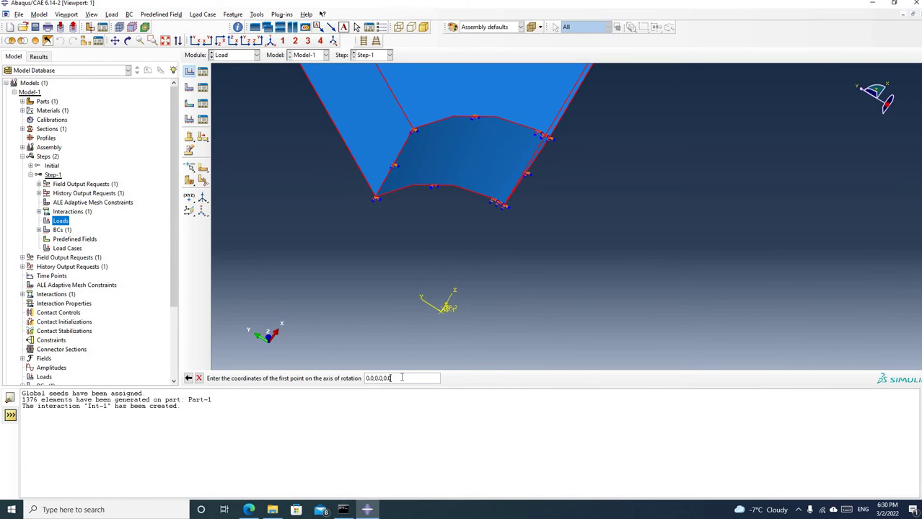
pyautogui.press('Return')
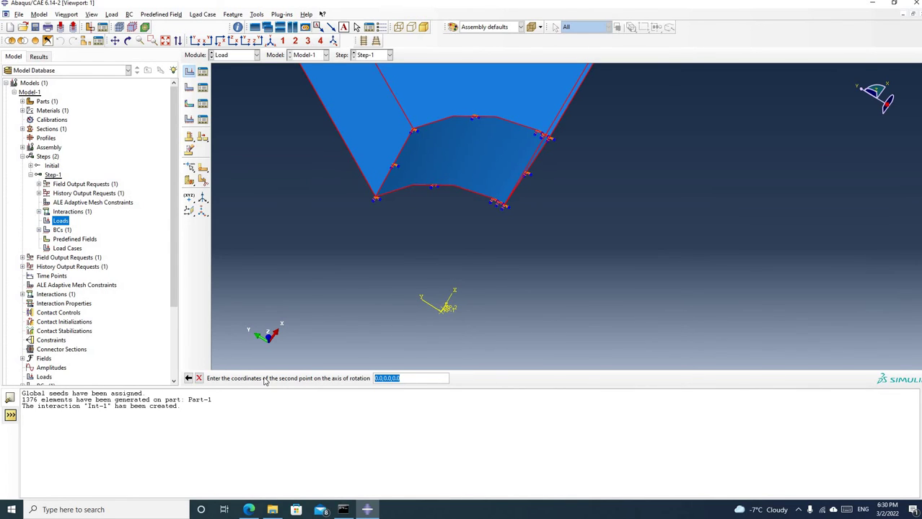
pyautogui.moveTo(401, 378); pyautogui.dragTo(393, 378)
pyautogui.write('1')
pyautogui.press('Return')
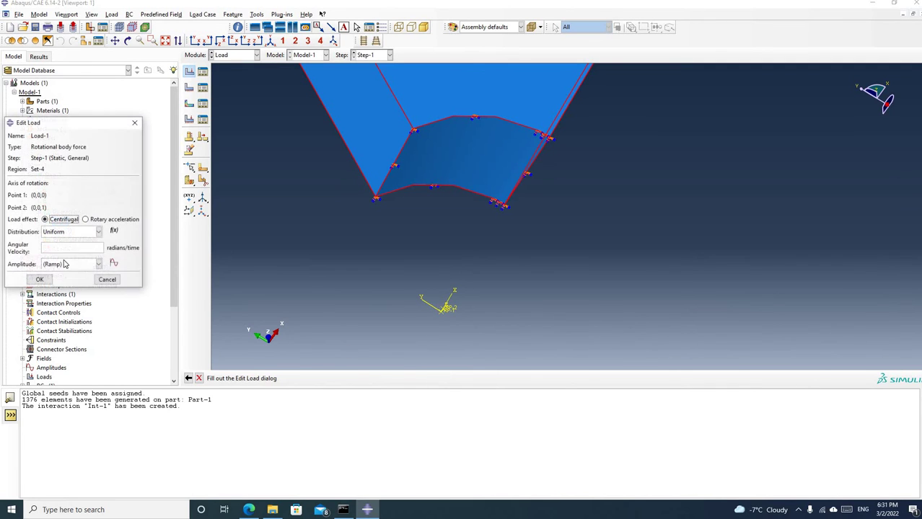
# Check the load magnitude in the lecture PDF and finish Load-1 in Abaqus/CAE with a centrifugal angular velocity of 750 radians/time
pyautogui.moveTo(44, 124); pyautogui.dragTo(249, 153)
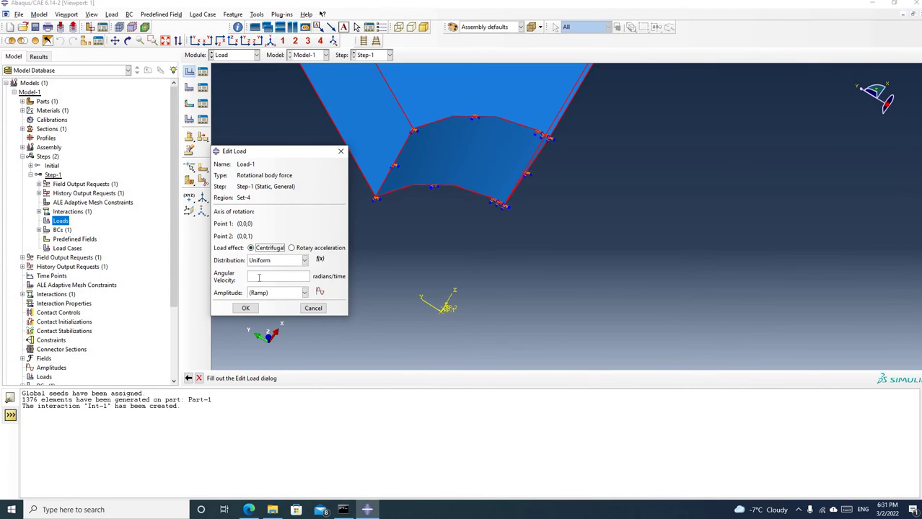
pyautogui.click(249, 510)
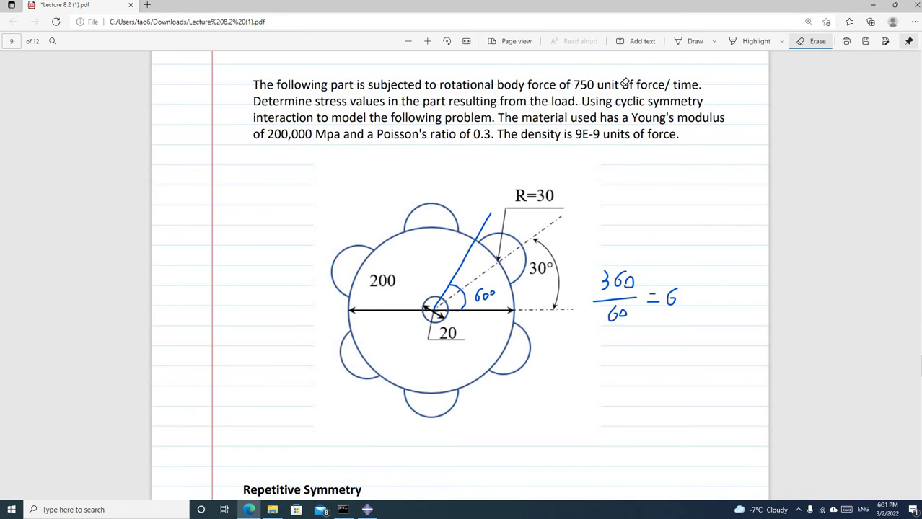
pyautogui.click(872, 9)
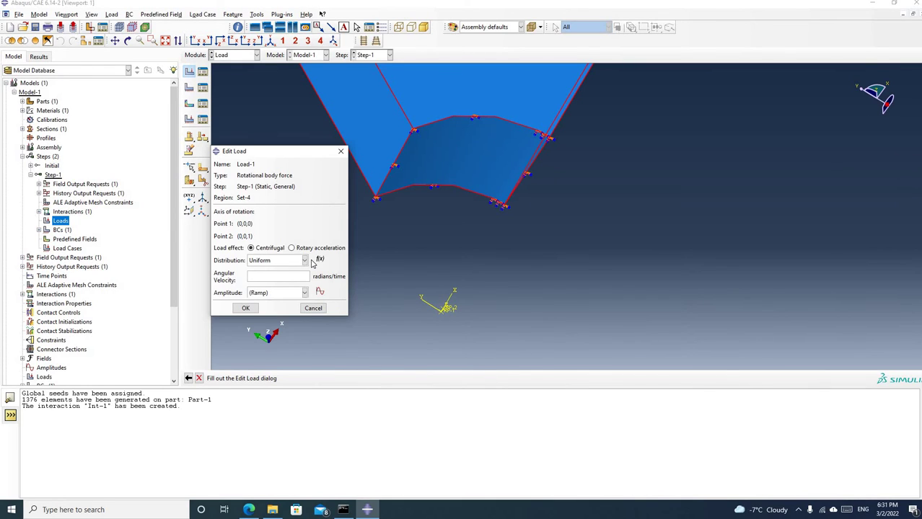
pyautogui.write('0')
pyautogui.click(246, 308)
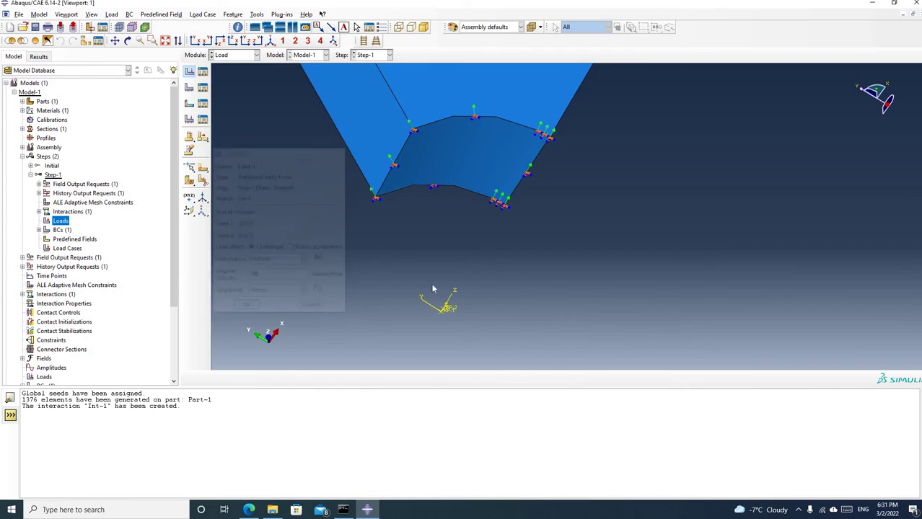
# Examine the rotational load arrows and the fixed inner face on the whole sector from several angles
pyautogui.scroll(-4, 465, 247)
pyautogui.scroll(-5, 465, 247)
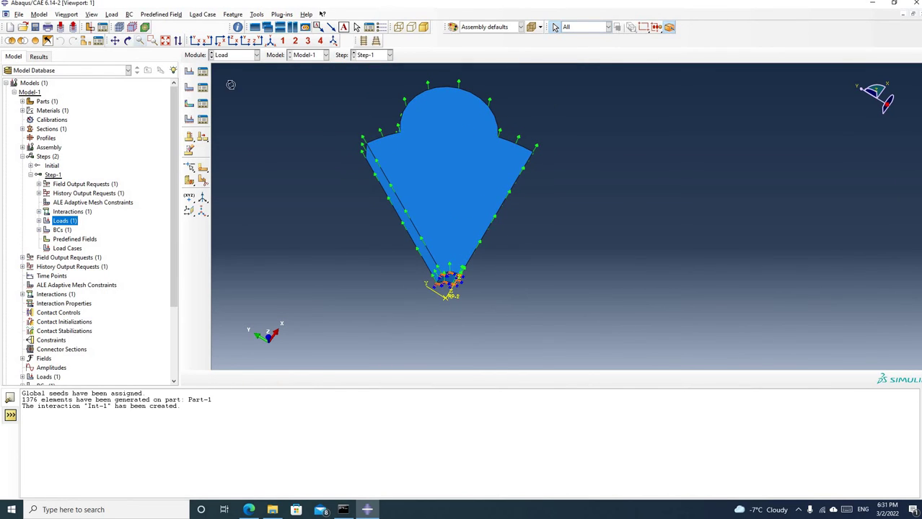
pyautogui.click(127, 40)
pyautogui.moveTo(456, 212)
pyautogui.mouseDown()
pyautogui.moveTo(465, 207)
pyautogui.moveTo(466, 217)
pyautogui.mouseUp()
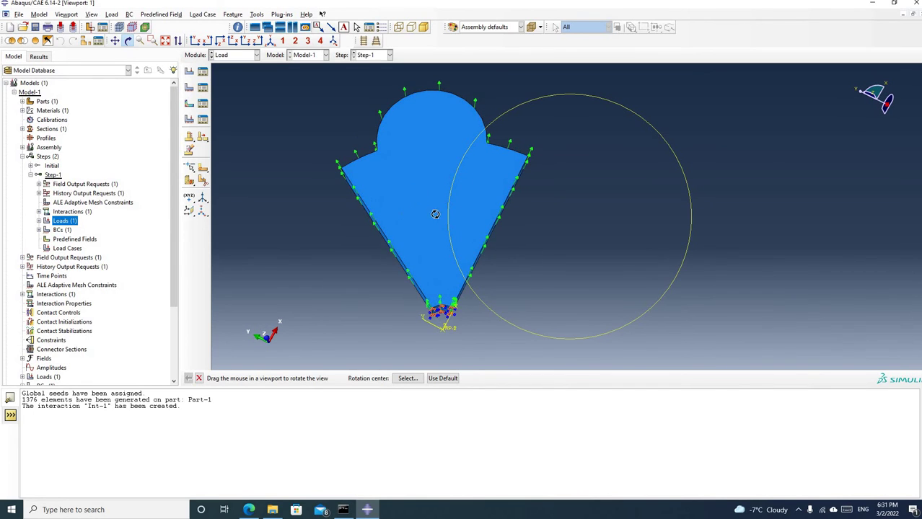
pyautogui.moveTo(465, 209); pyautogui.dragTo(501, 240)
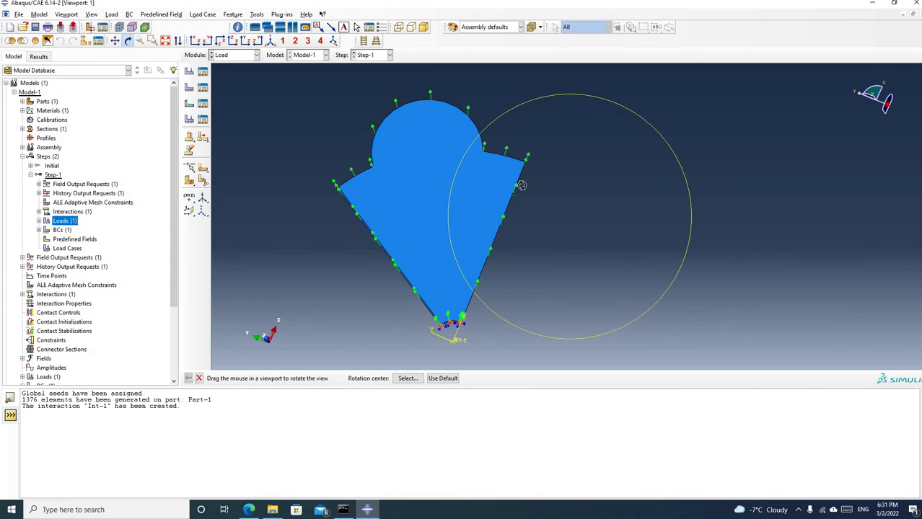
pyautogui.moveTo(466, 274); pyautogui.dragTo(441, 271)
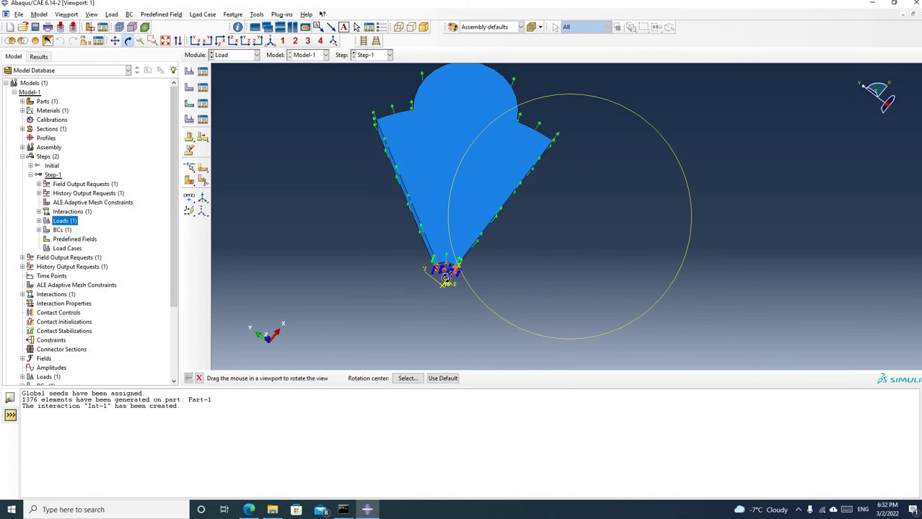
pyautogui.moveTo(466, 132); pyautogui.dragTo(468, 142)
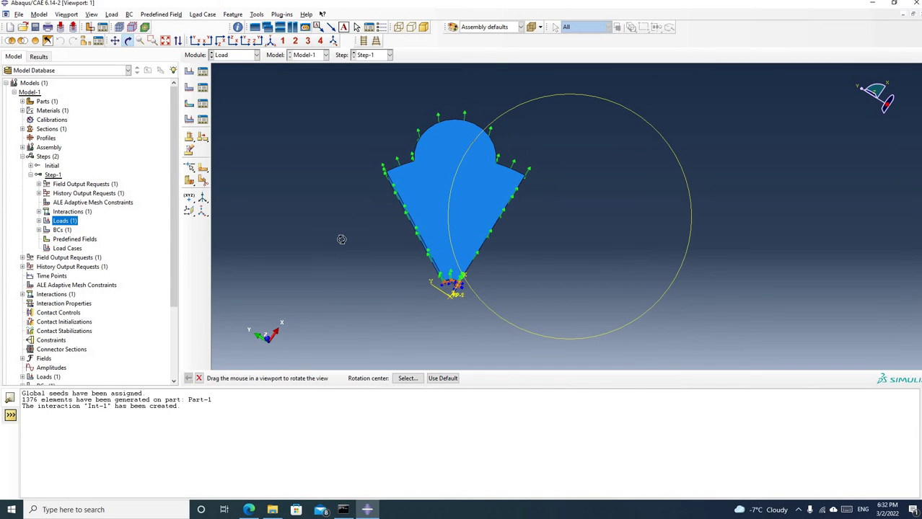
# Create a full analysis job named CyclicSymm from Model-1 with the default job settings
pyautogui.moveTo(173, 265); pyautogui.dragTo(173, 265)
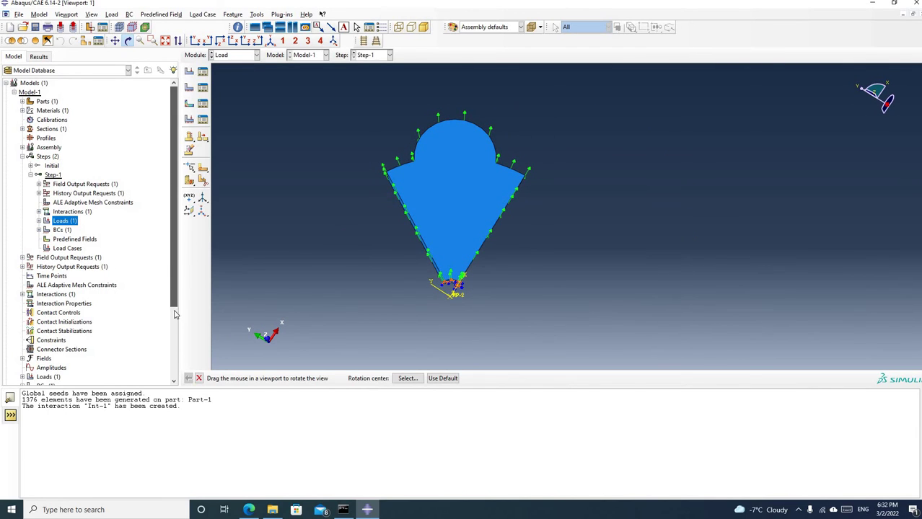
pyautogui.scroll(-3, 173, 267)
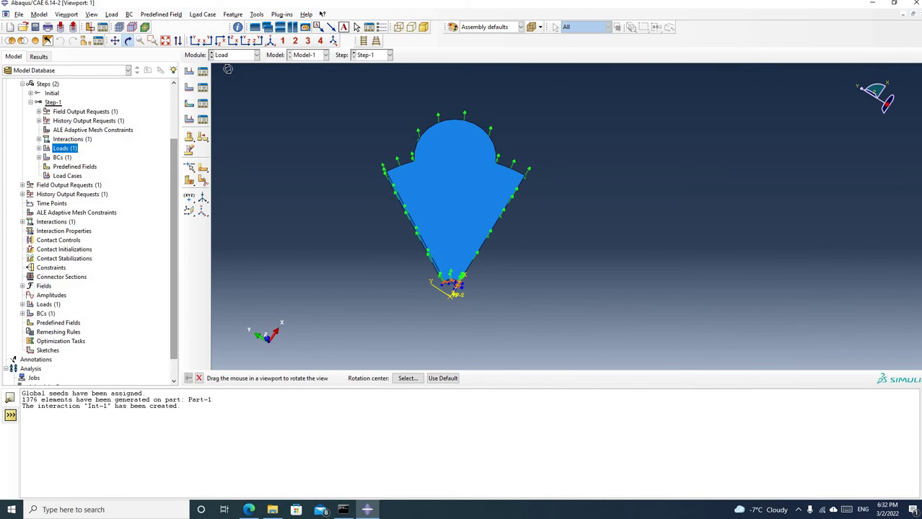
pyautogui.click(232, 56)
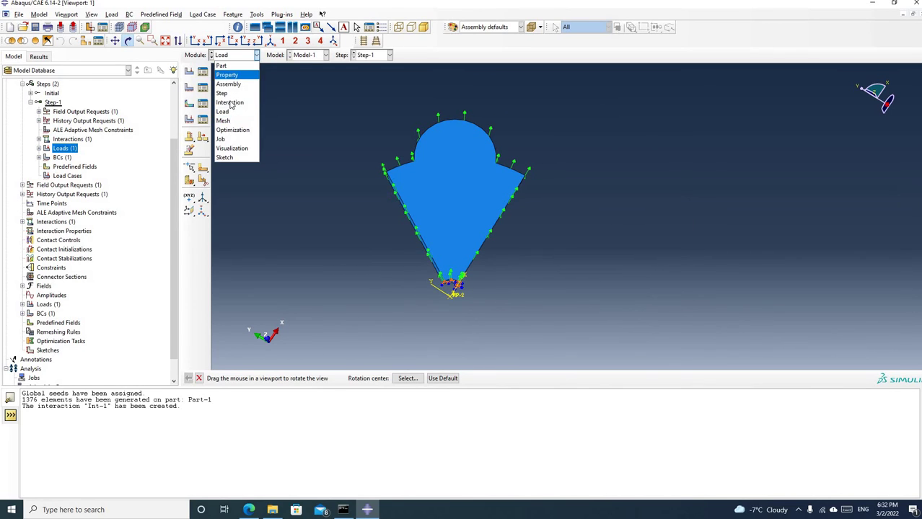
pyautogui.click(224, 141)
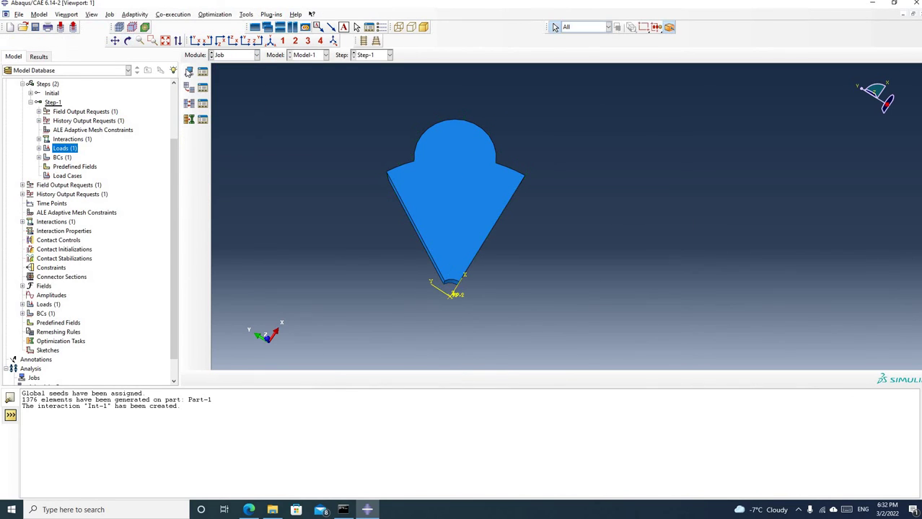
pyautogui.click(189, 73)
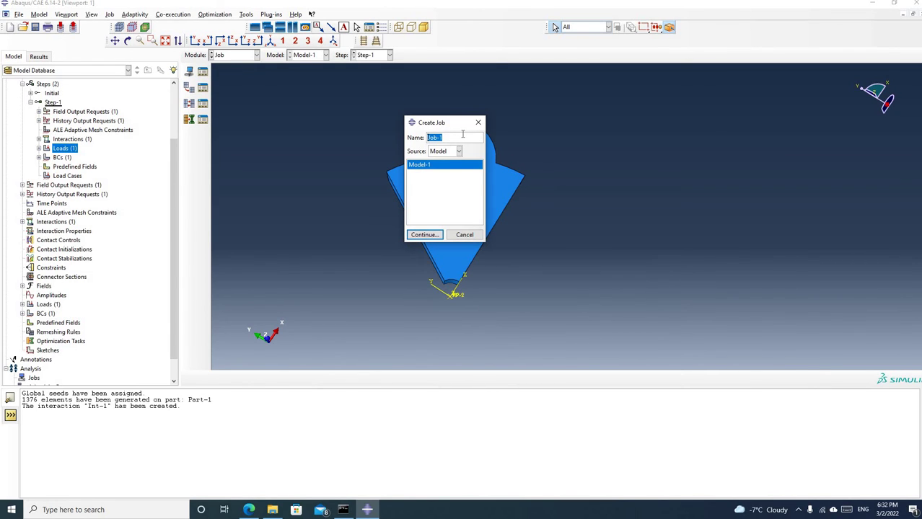
pyautogui.write('CyclicSymm')
pyautogui.click(424, 234)
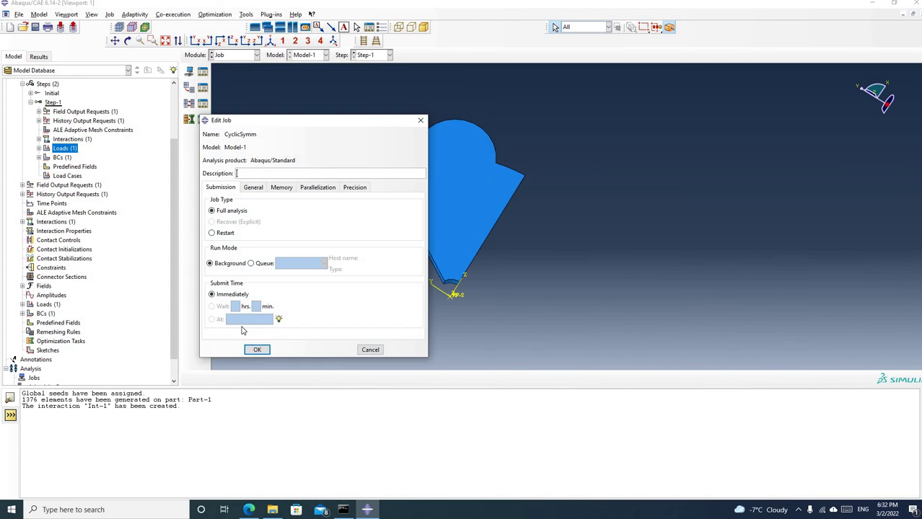
pyautogui.click(256, 350)
# Submit the CyclicSymm job for analysis
pyautogui.scroll(-1, 43, 353)
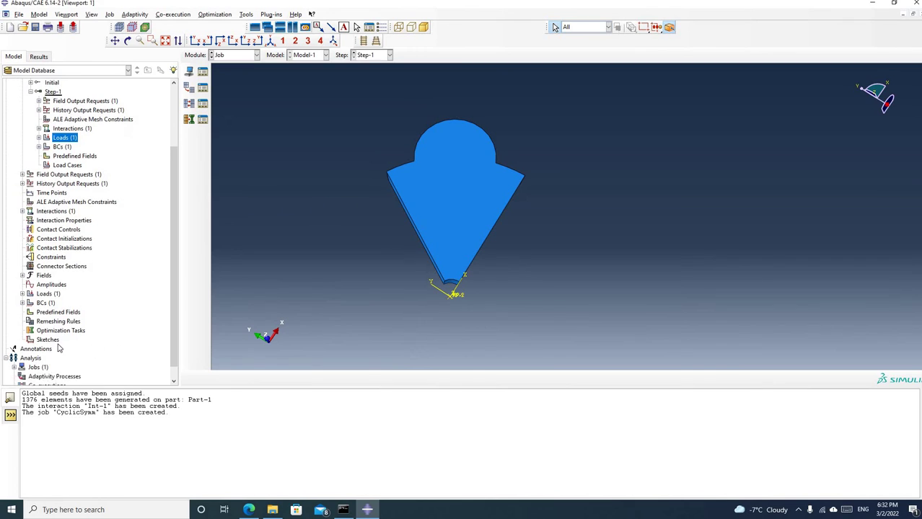
pyautogui.click(14, 353)
pyautogui.scroll(-1, 29, 353)
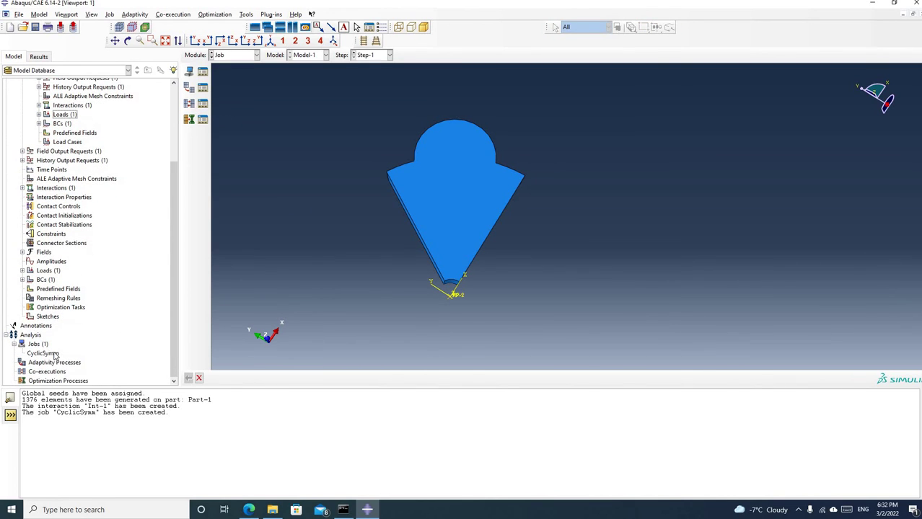
pyautogui.rightClick(42, 353)
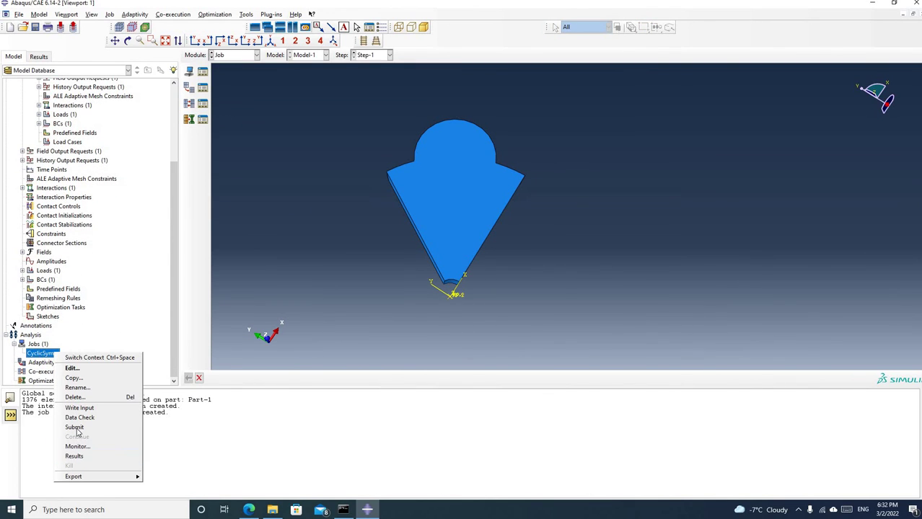
pyautogui.click(75, 428)
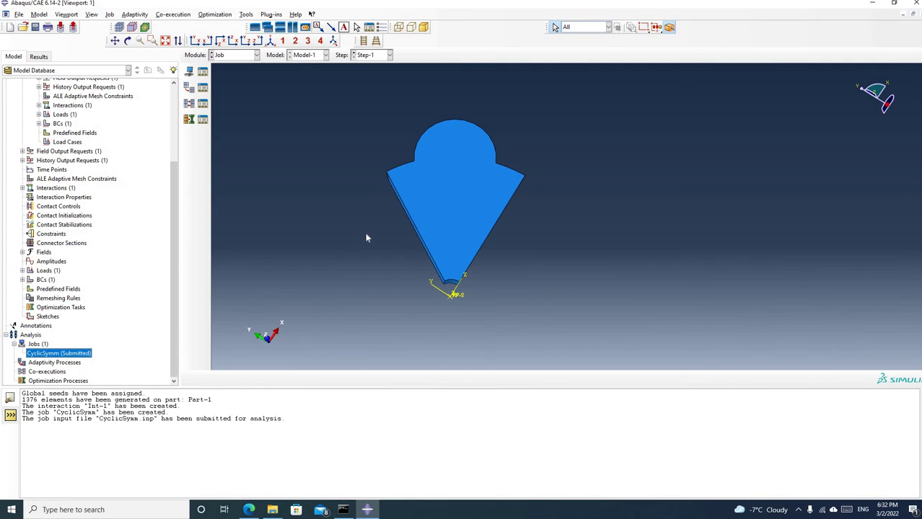
# Monitor the CyclicSymm job's progress in an enlarged monitor window and check its final status in the message area
pyautogui.rightClick(70, 353)
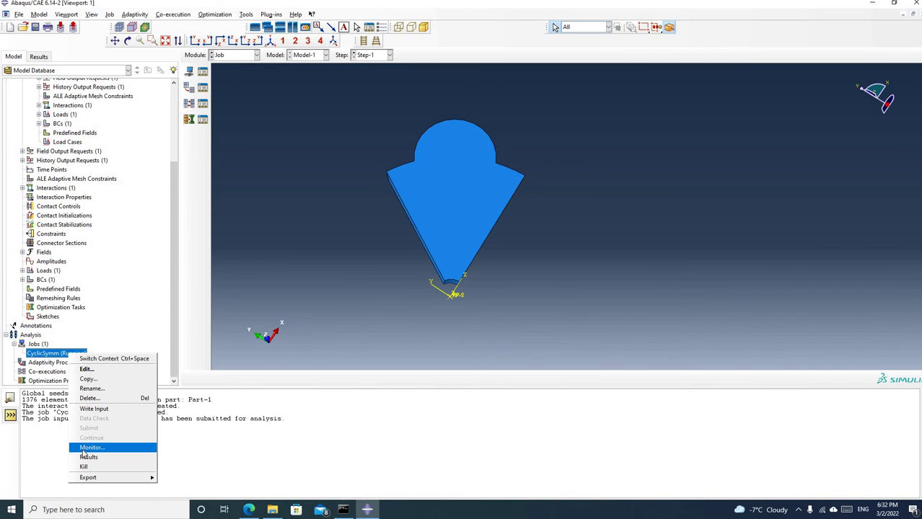
pyautogui.click(91, 447)
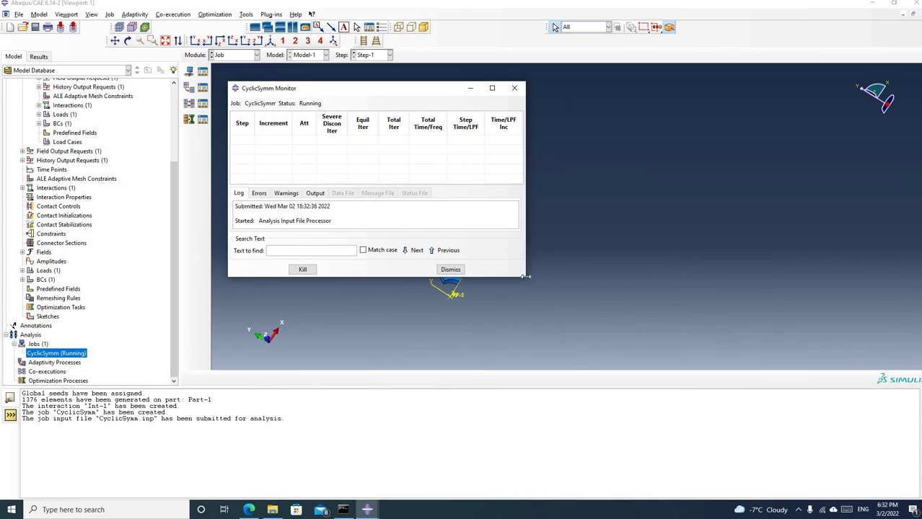
pyautogui.moveTo(631, 348); pyautogui.dragTo(648, 358)
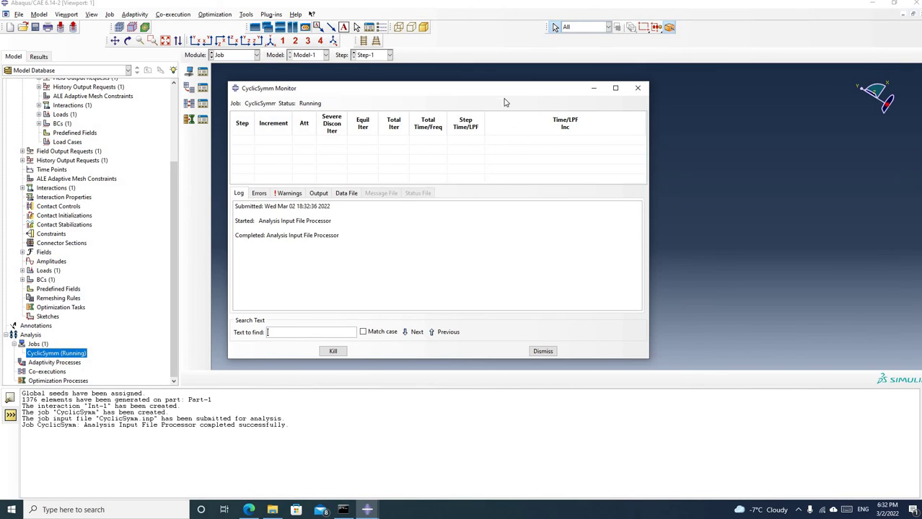
pyautogui.moveTo(491, 92); pyautogui.dragTo(614, 148)
pyautogui.moveTo(789, 173); pyautogui.dragTo(772, 149)
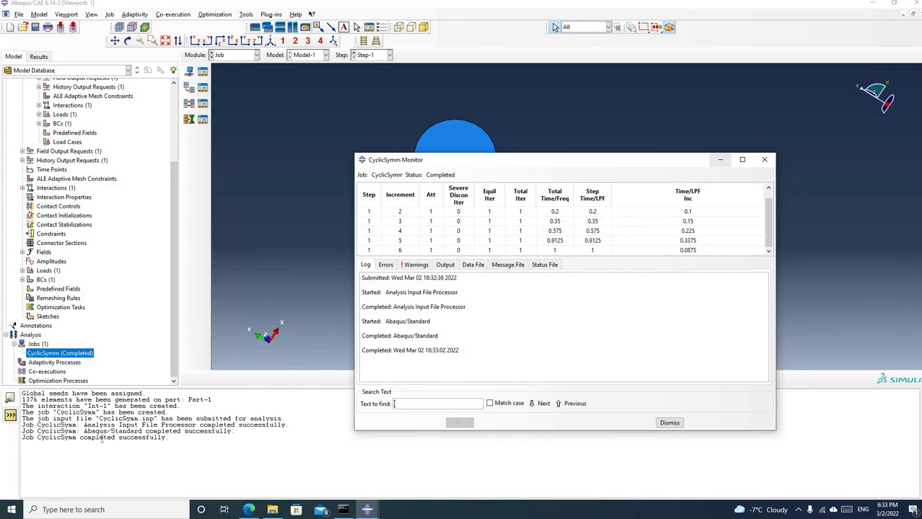
pyautogui.click(720, 159)
pyautogui.moveTo(41, 437); pyautogui.dragTo(166, 438)
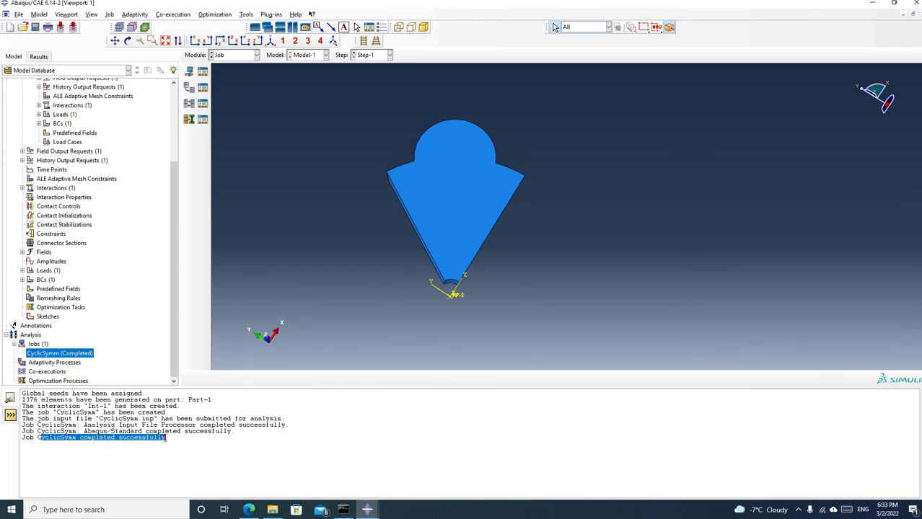
# Open the CyclicSymm results and plot the von Mises stress contours on the deformed sector, viewed nearly face-on
pyautogui.rightClick(86, 356)
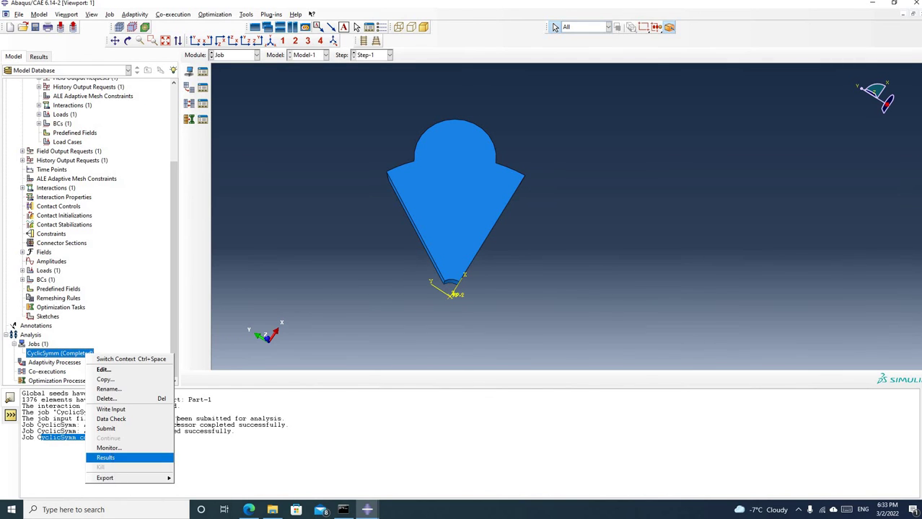
pyautogui.click(114, 459)
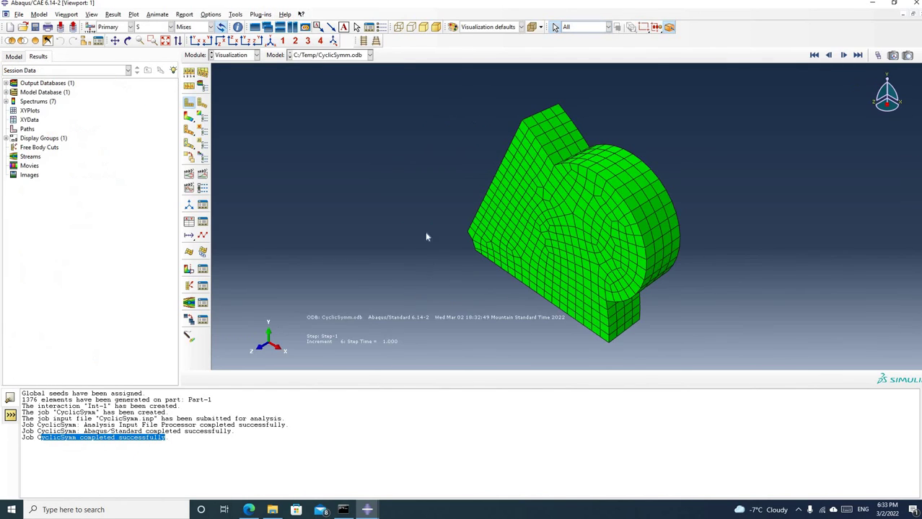
pyautogui.click(189, 116)
pyautogui.click(127, 41)
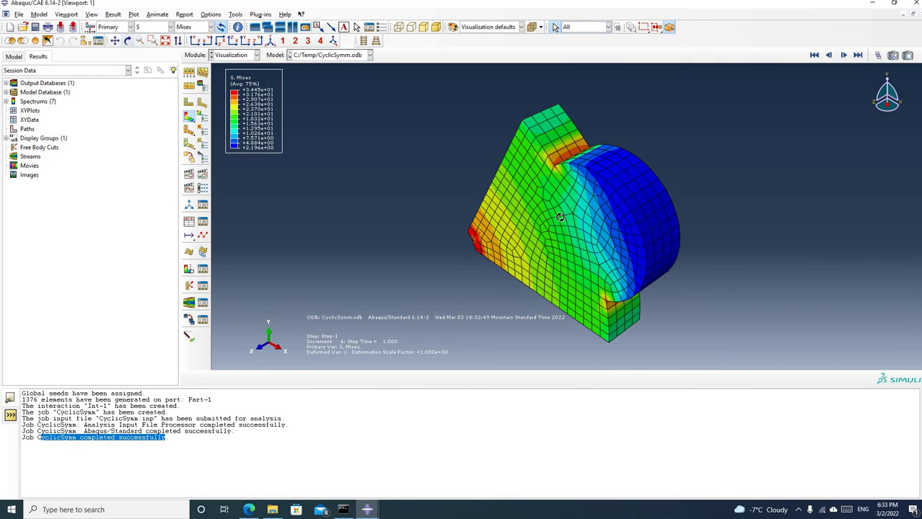
pyautogui.moveTo(559, 217); pyautogui.dragTo(690, 212)
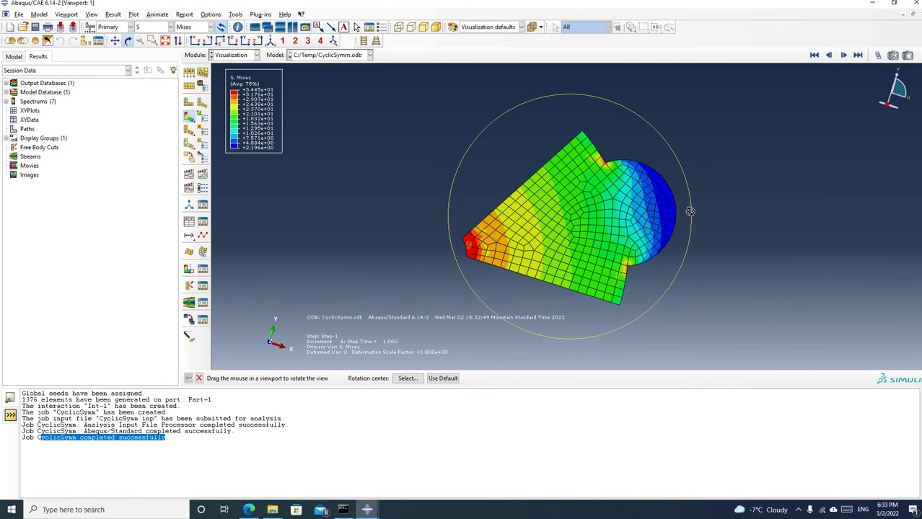
# Display the full disc by applying a circular pattern of 6 about the Z axis over 360° to the CyclicSymm results
pyautogui.moveTo(690, 211); pyautogui.dragTo(561, 223)
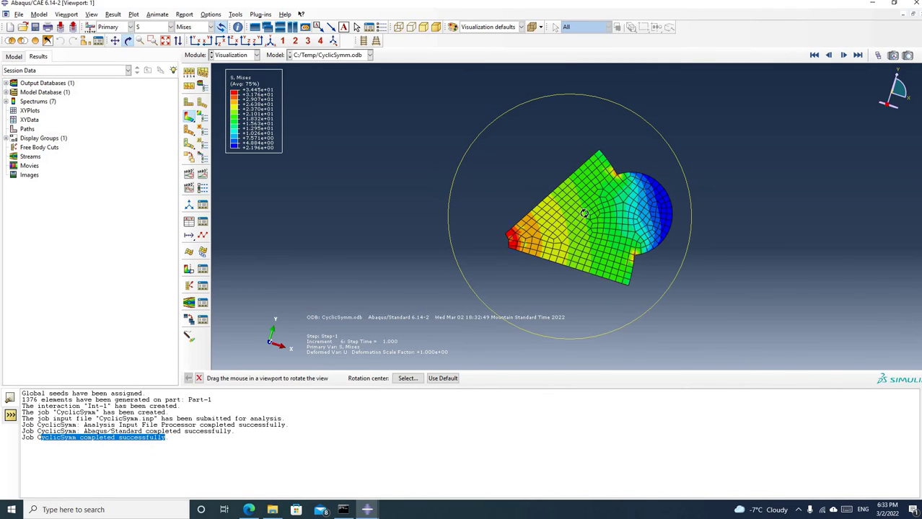
pyautogui.moveTo(571, 231)
pyautogui.mouseDown()
pyautogui.moveTo(586, 217)
pyautogui.moveTo(570, 219)
pyautogui.mouseUp()
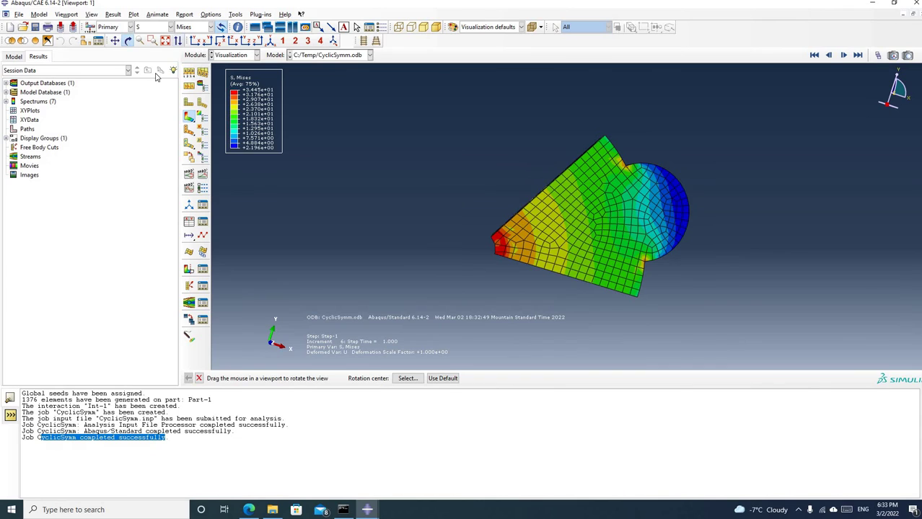
pyautogui.click(93, 14)
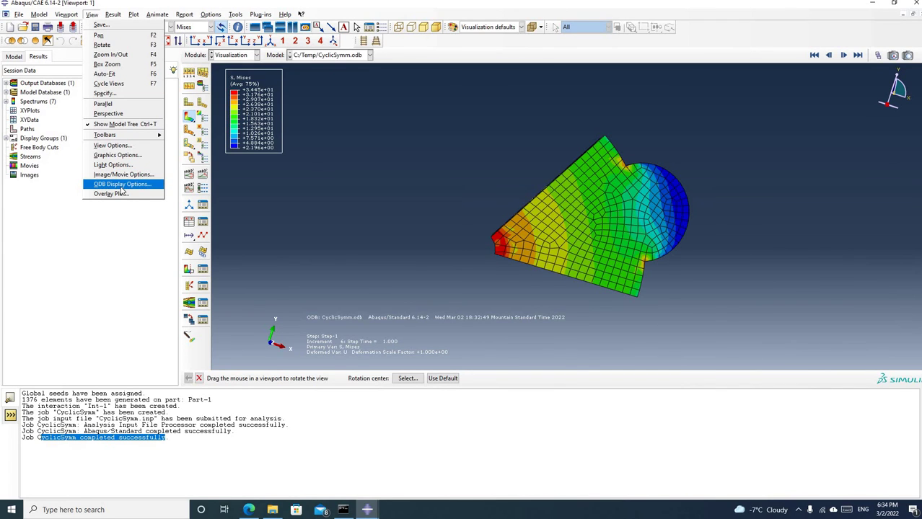
pyautogui.click(121, 185)
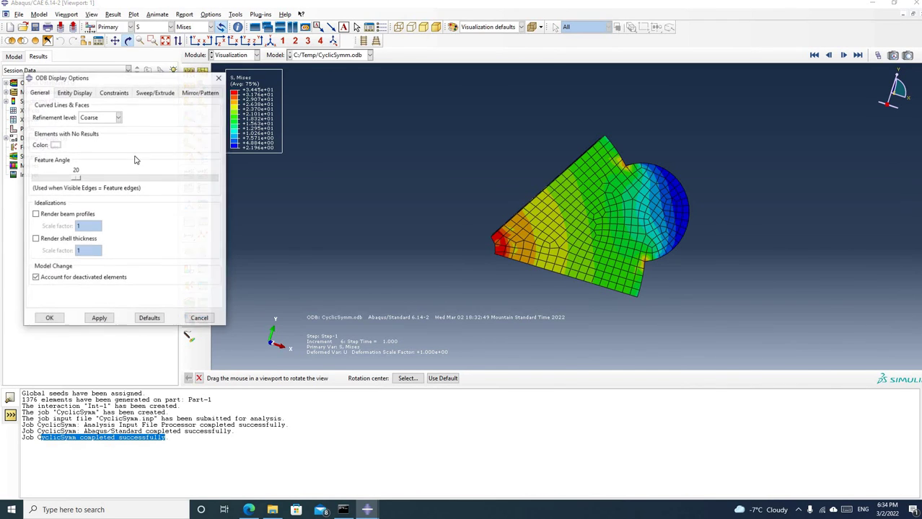
pyautogui.click(194, 93)
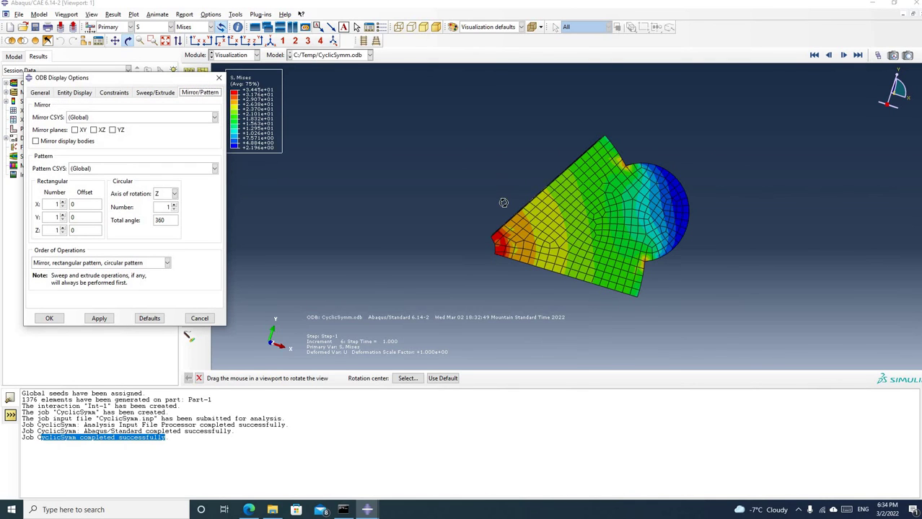
pyautogui.moveTo(503, 204); pyautogui.dragTo(534, 223)
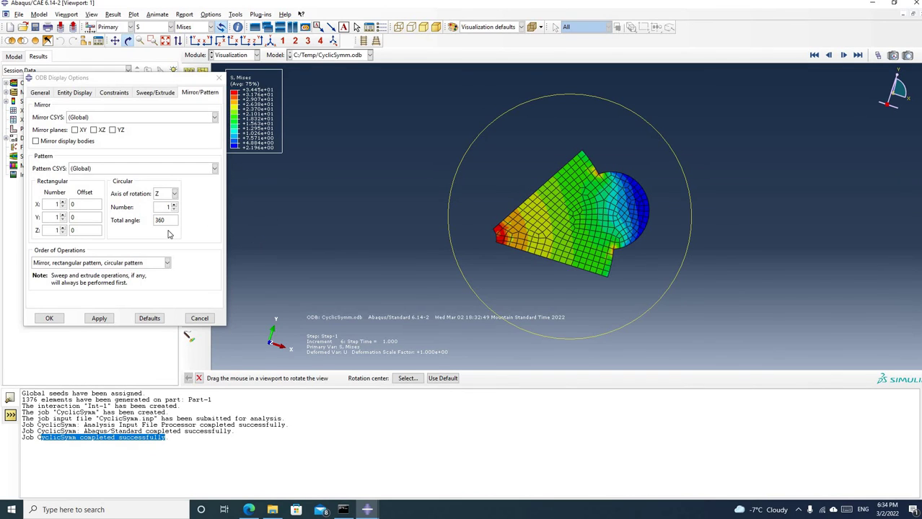
pyautogui.moveTo(556, 245); pyautogui.dragTo(593, 228)
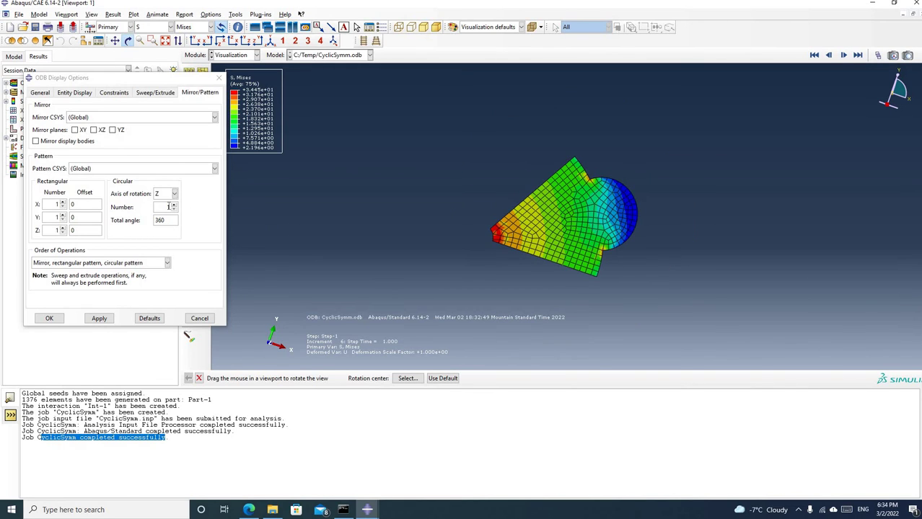
pyautogui.moveTo(144, 79); pyautogui.dragTo(136, 99)
pyautogui.doubleClick(162, 227)
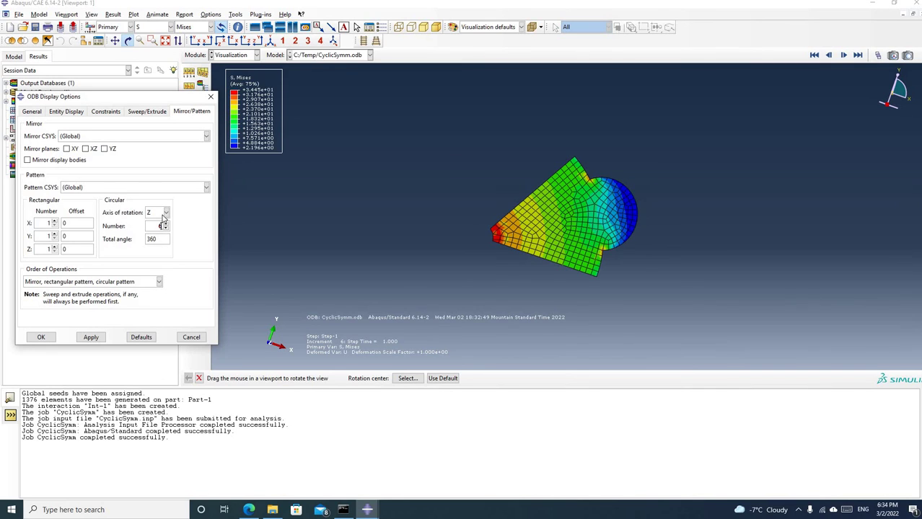
pyautogui.click(165, 213)
pyautogui.click(192, 238)
pyautogui.click(43, 338)
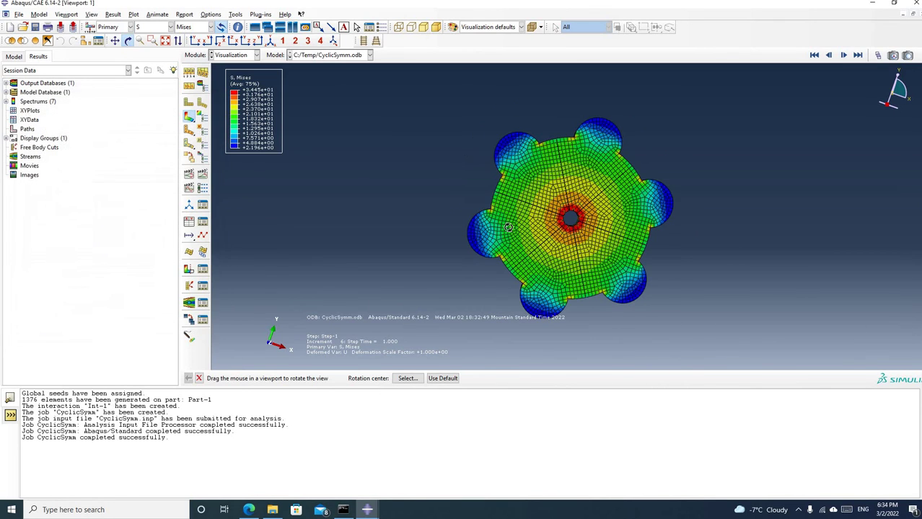
pyautogui.moveTo(536, 176); pyautogui.dragTo(606, 204)
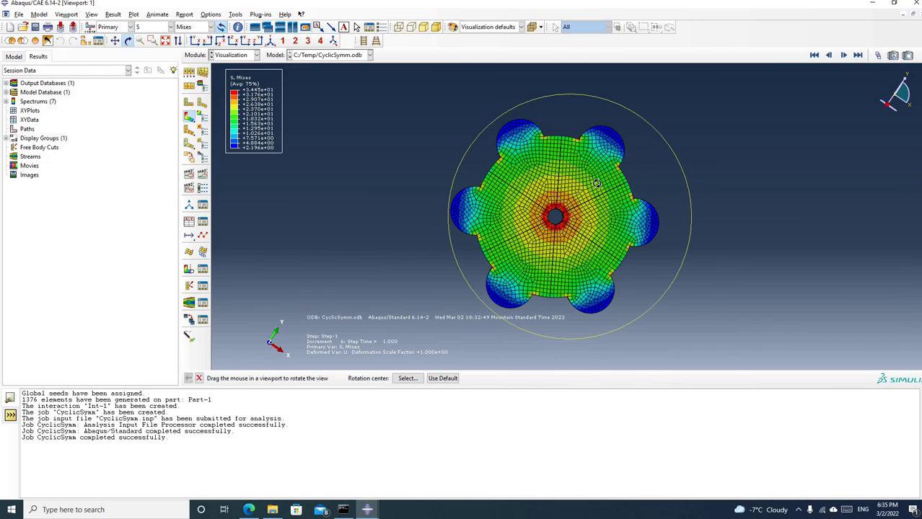